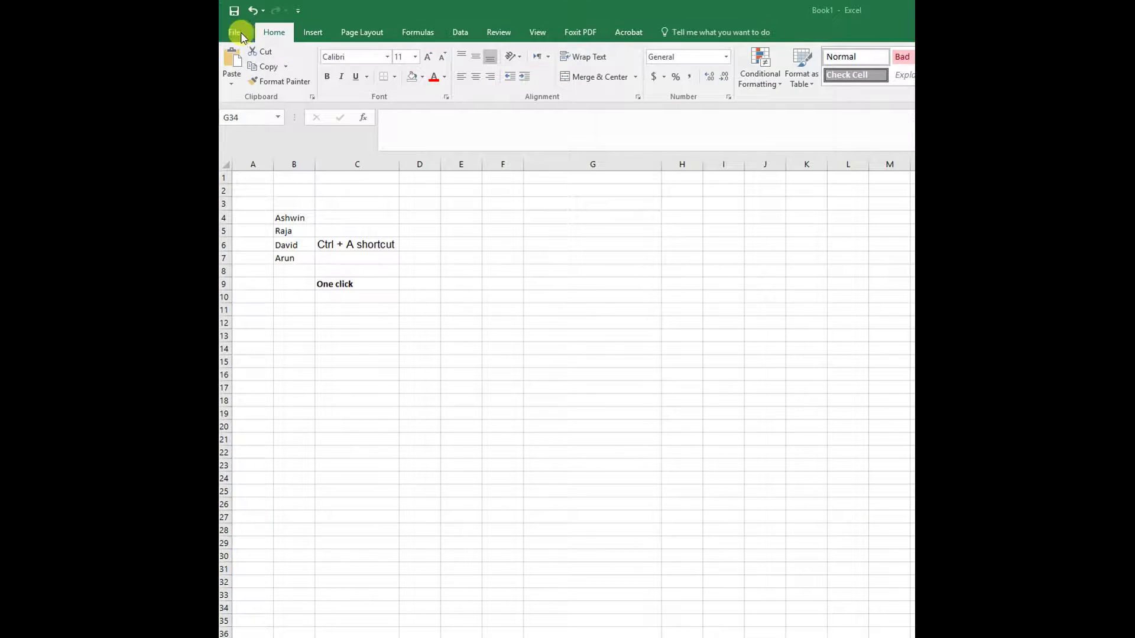
Enter Vanakkam in cell C13
left_click(357, 337)
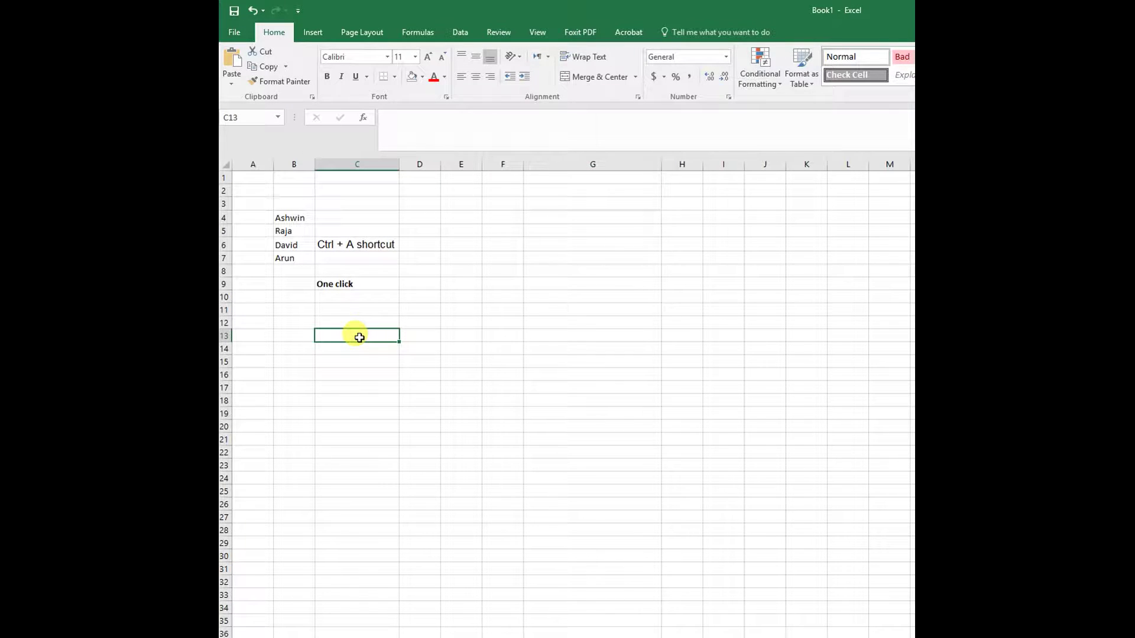
type("Vanakkam")
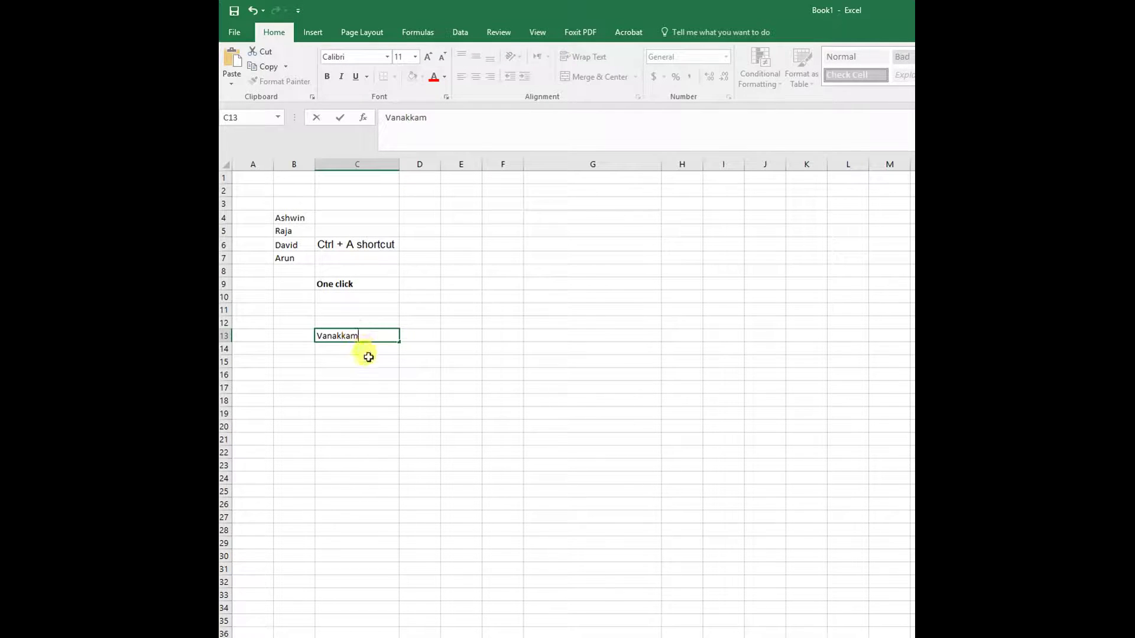
left_click(368, 357)
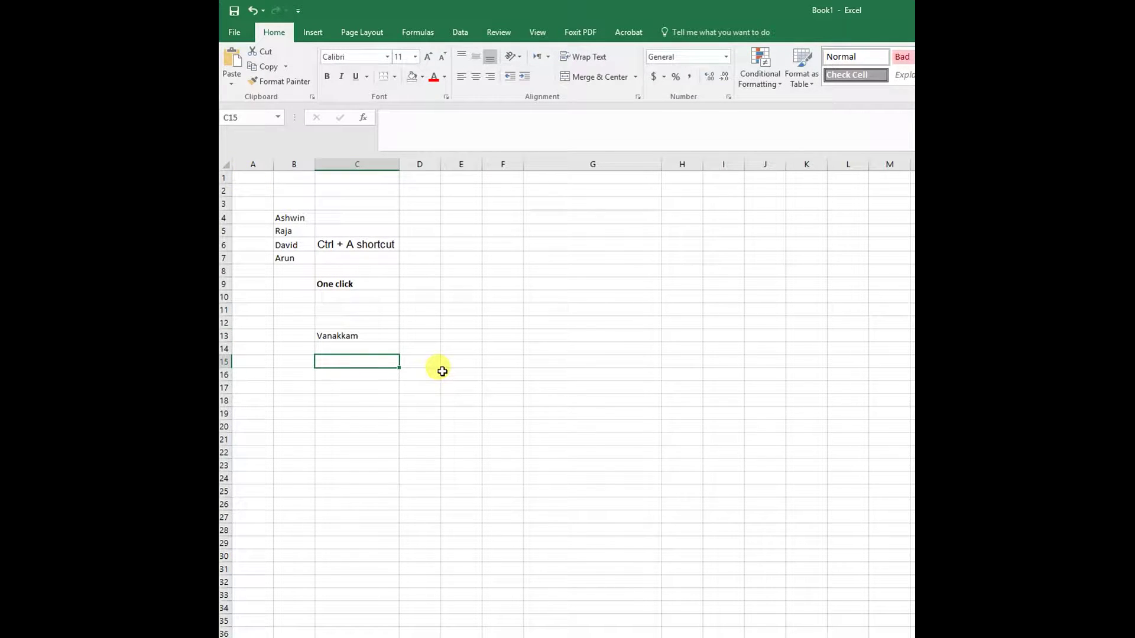
Use Ctrl+A to select the B4:C7 data block, then the whole worksheet via the Select All corner
left_click(329, 247)
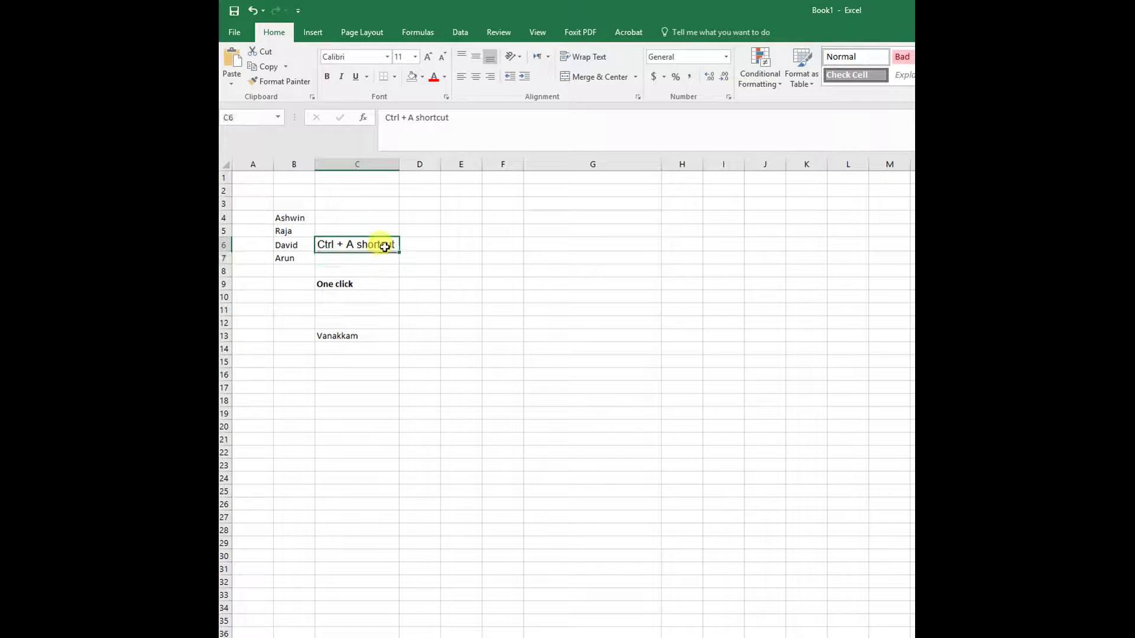
key("ctrl+a")
left_click(432, 330)
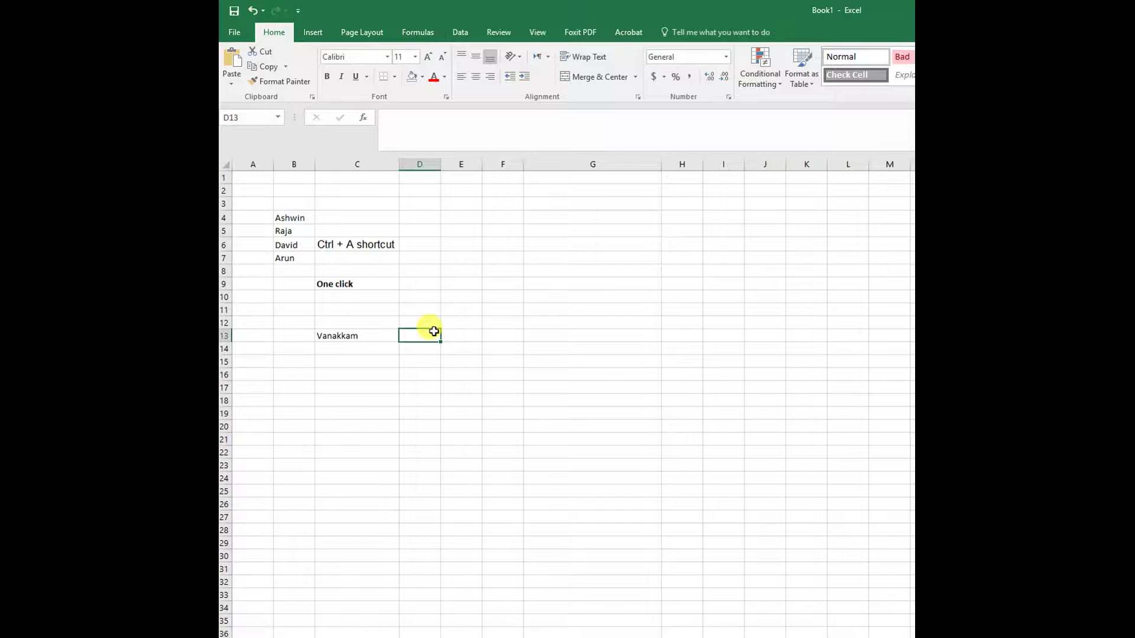
key("ctrl+a")
left_click(444, 306)
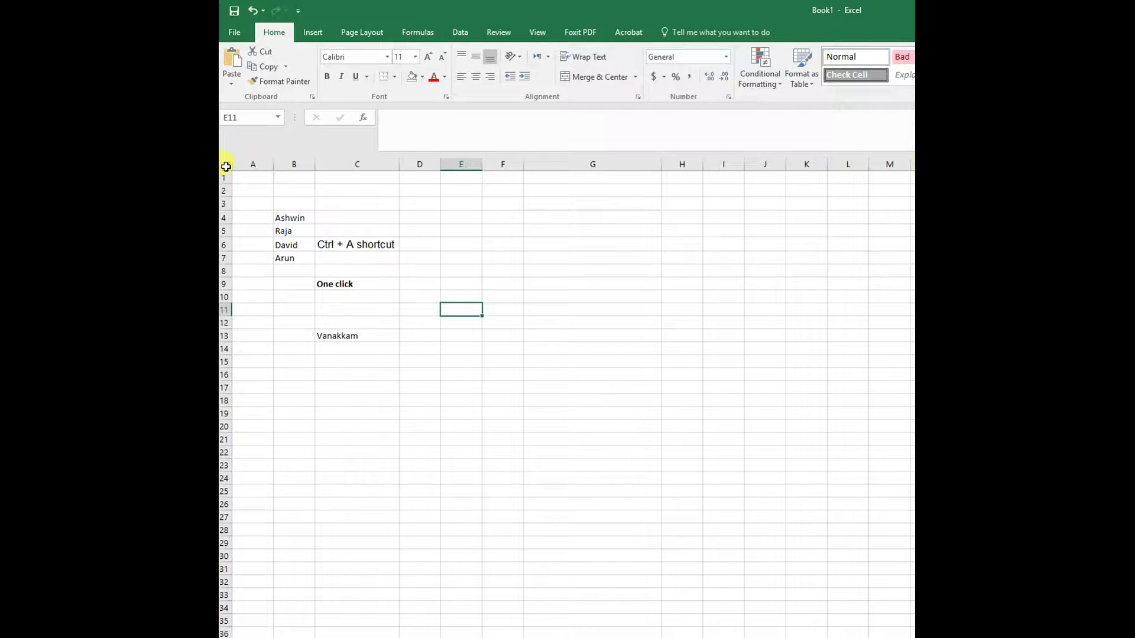
left_click(341, 284)
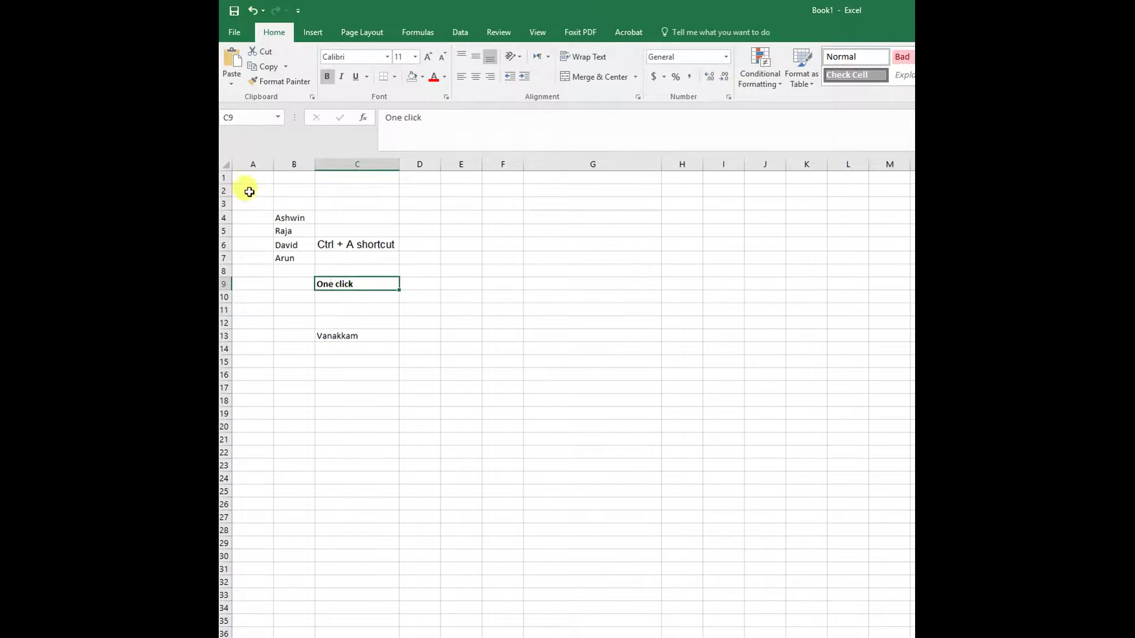
left_click(227, 168)
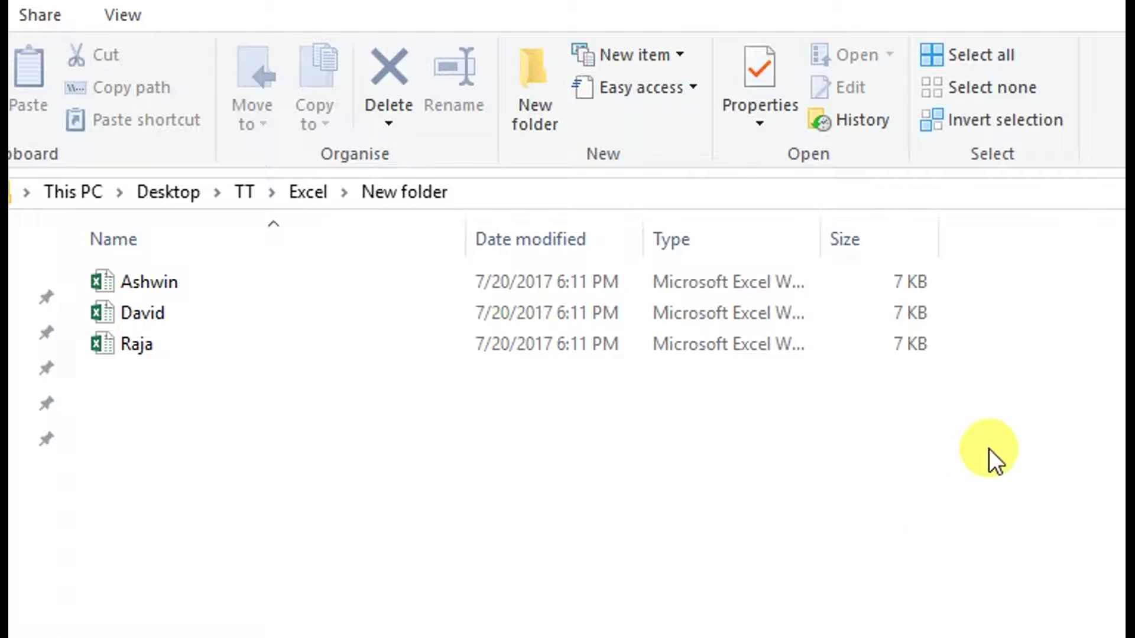
Select the Ashwin, David and Raja workbooks in New folder and open them all in Excel
left_click(963, 55)
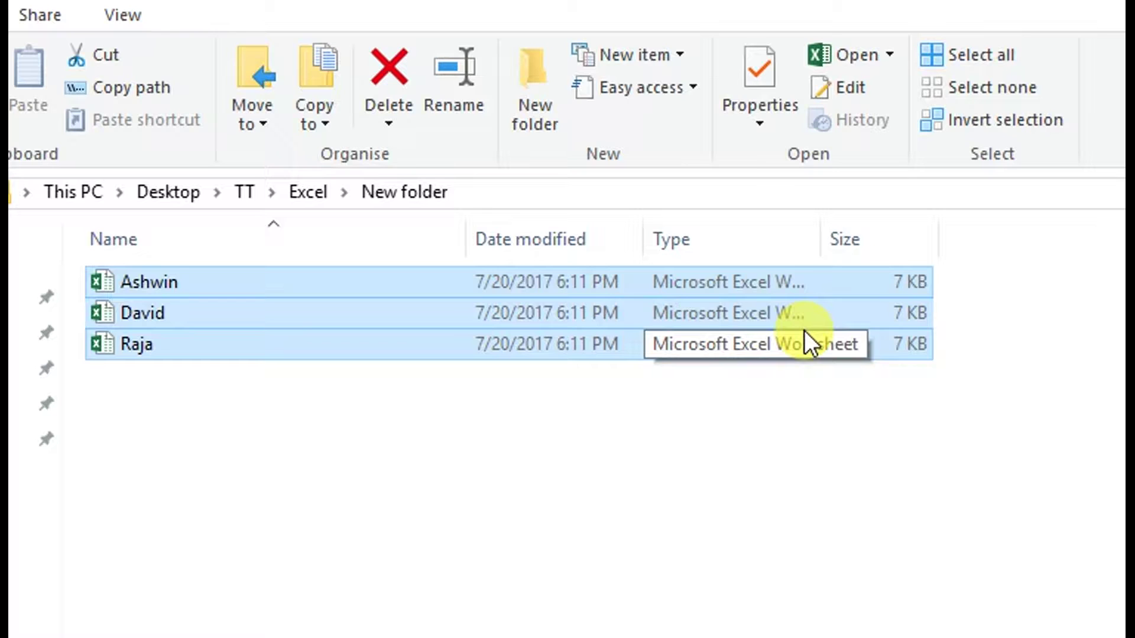
key("Return")
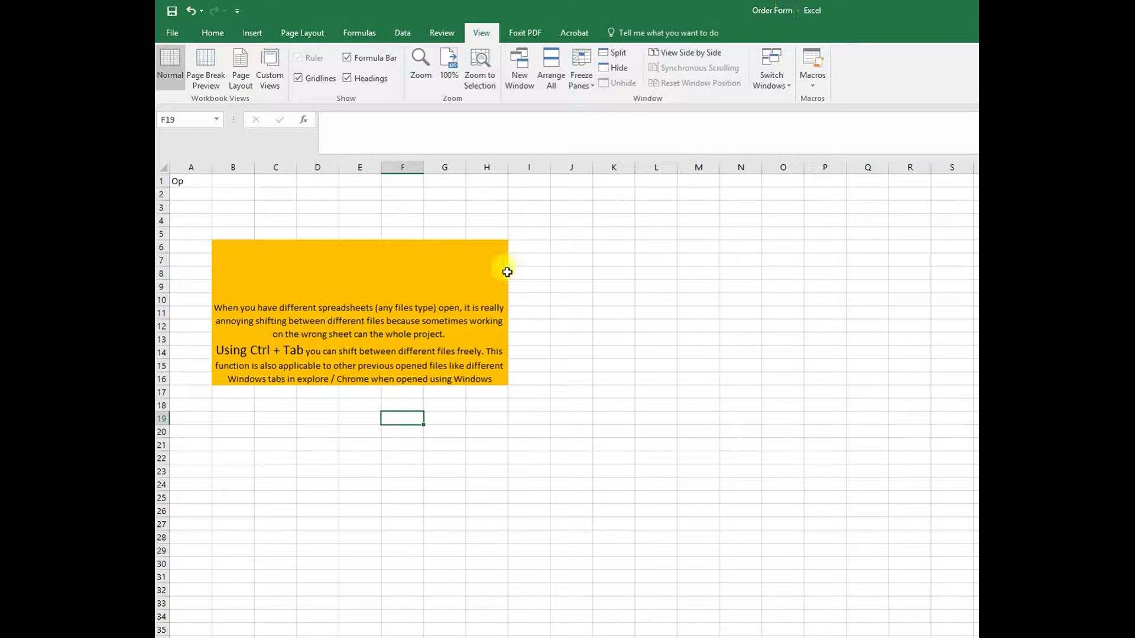
Highlight the phrase 'Using Ctrl + Tab' in the orange tip box
left_click(311, 349)
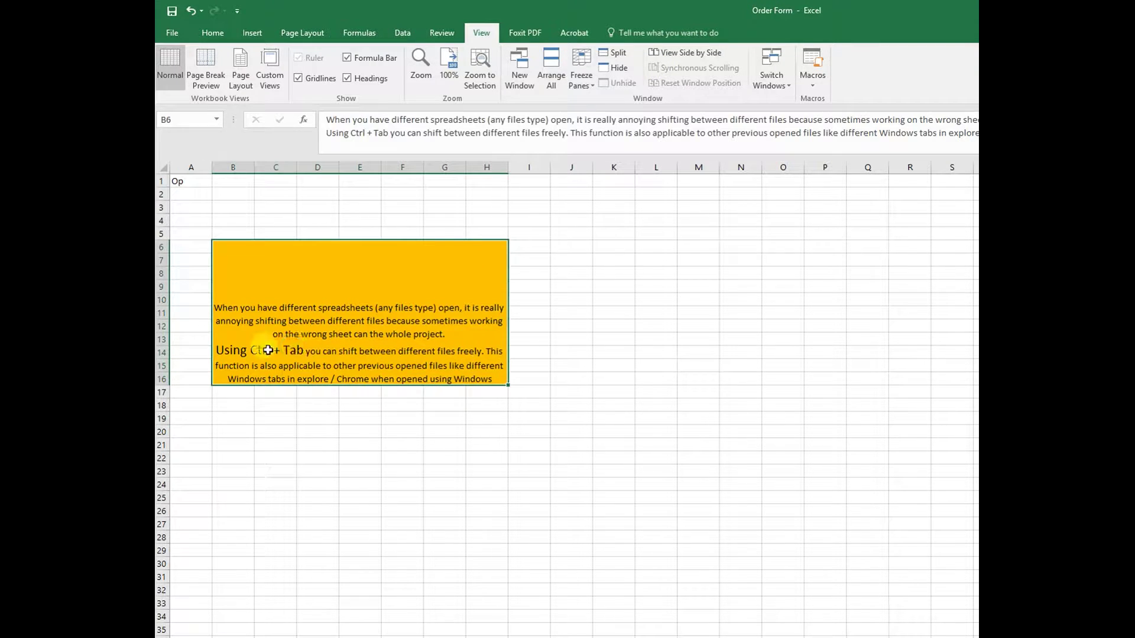
double_click(227, 349)
left_click_drag(271, 350, 304, 350)
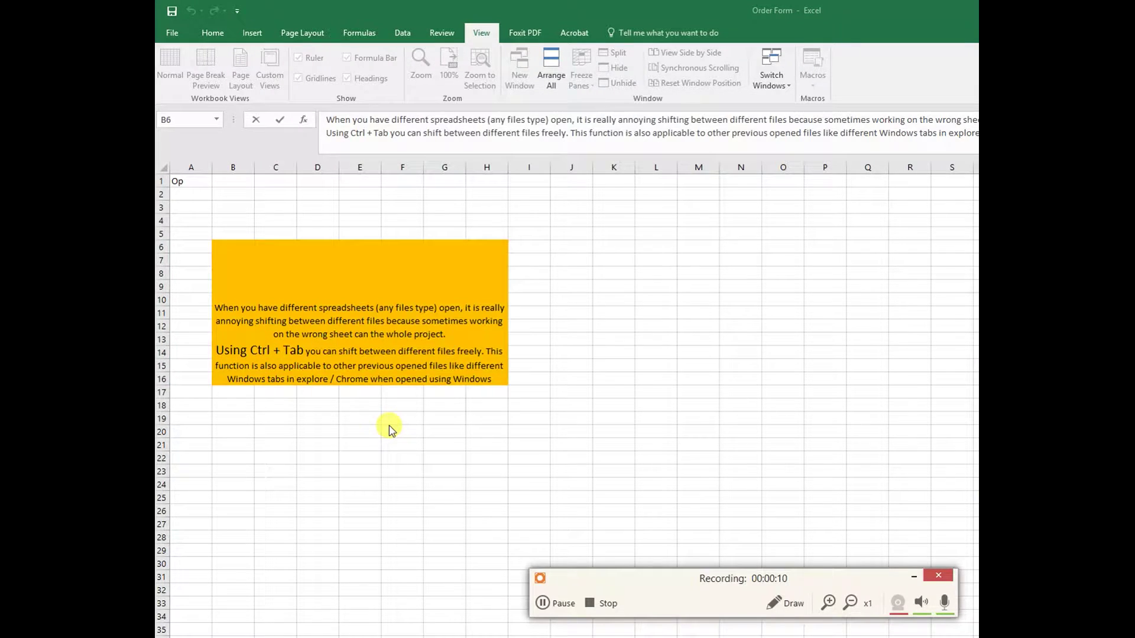
Cycle between the Order Form and Ashwin workbooks with Ctrl+Tab, ending on Ashwin
key("alt+Tab")
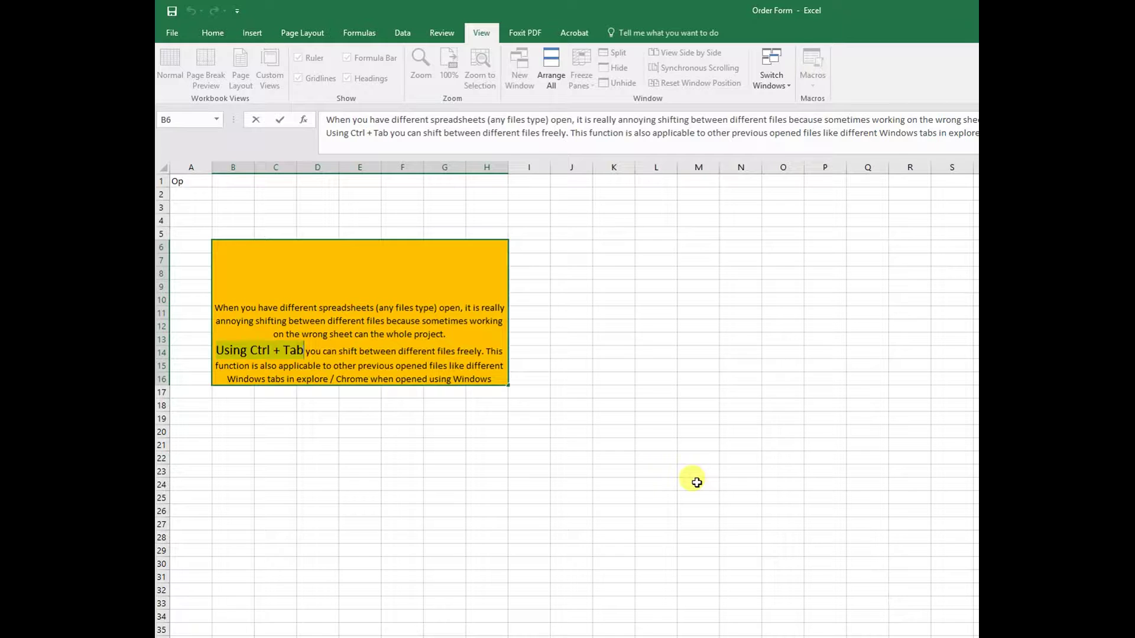
key("alt+Tab")
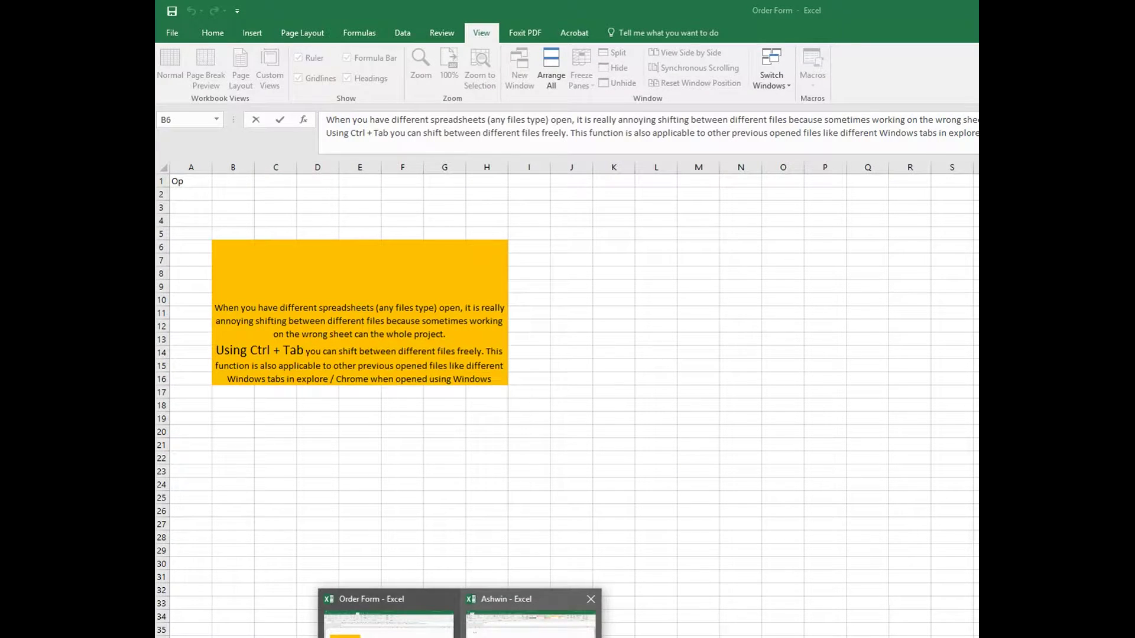
left_click(514, 609)
key("ctrl+Tab")
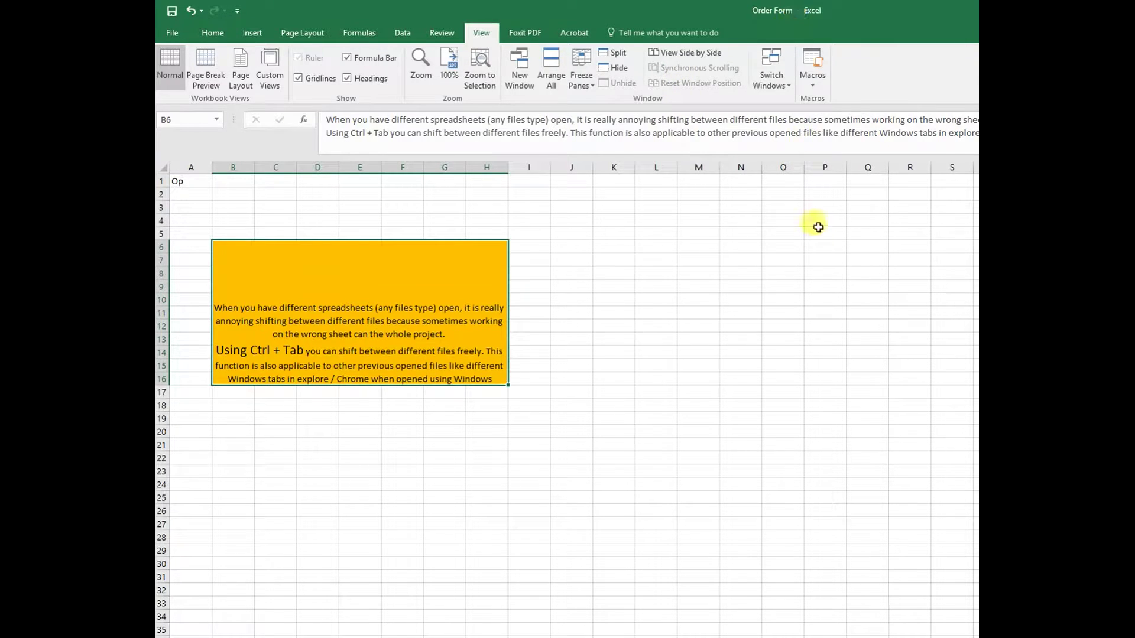
key("ctrl+Tab")
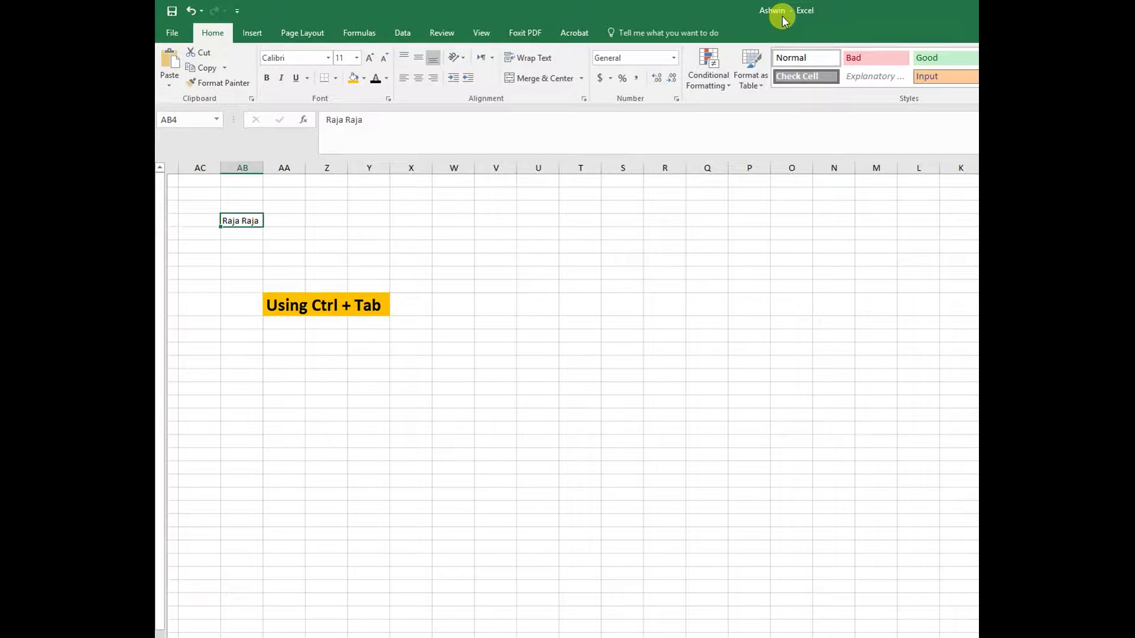
key("ctrl+Tab")
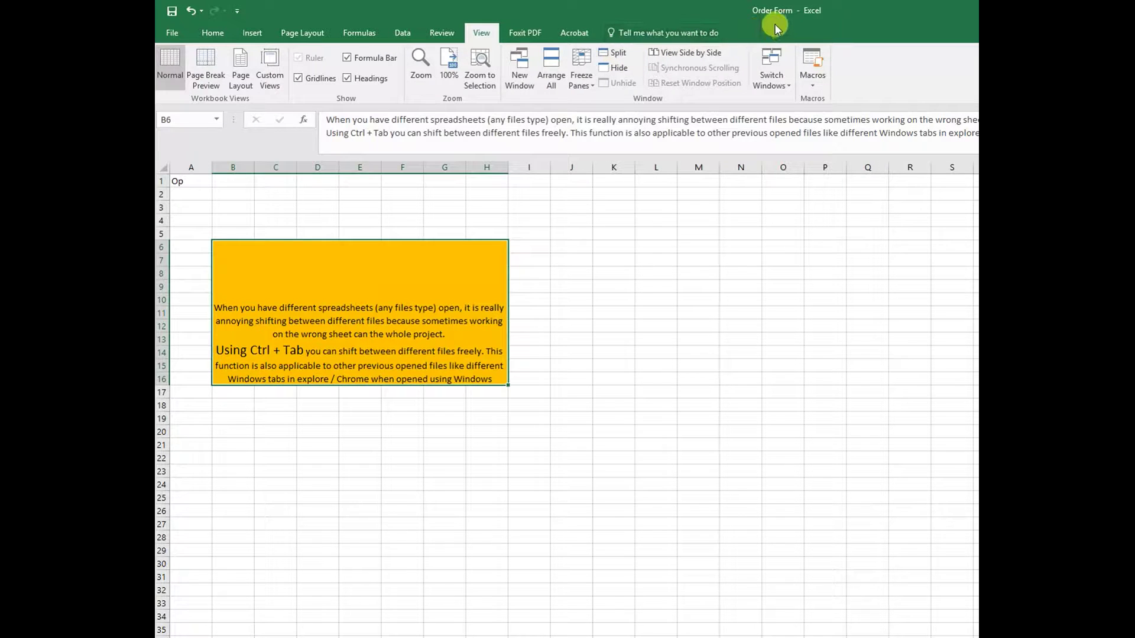
key("ctrl+Tab")
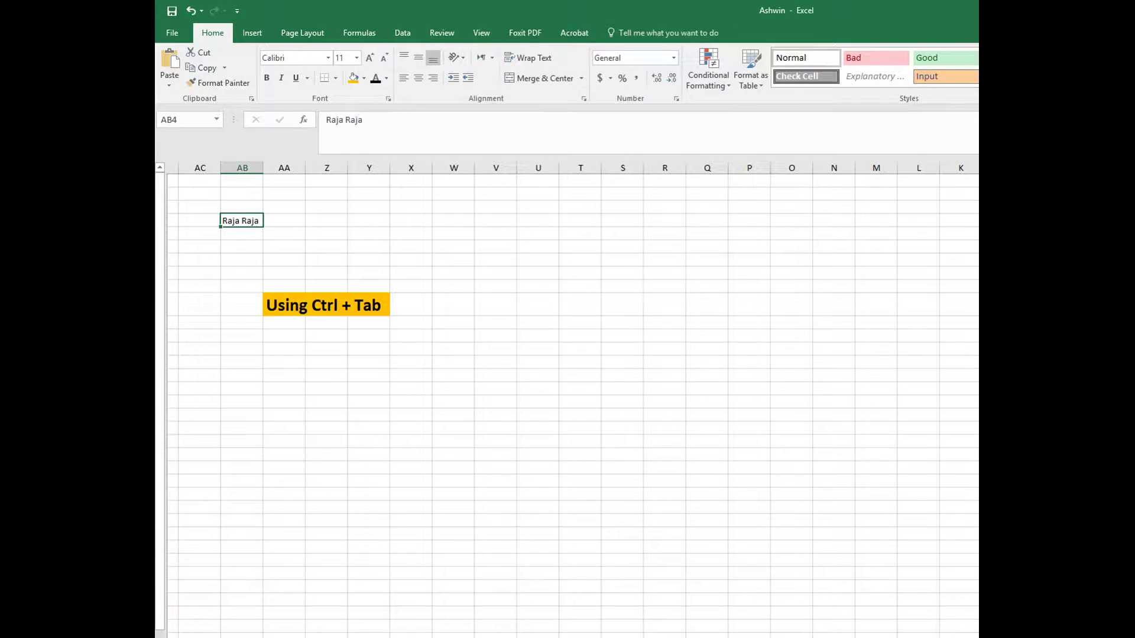
left_click(526, 635)
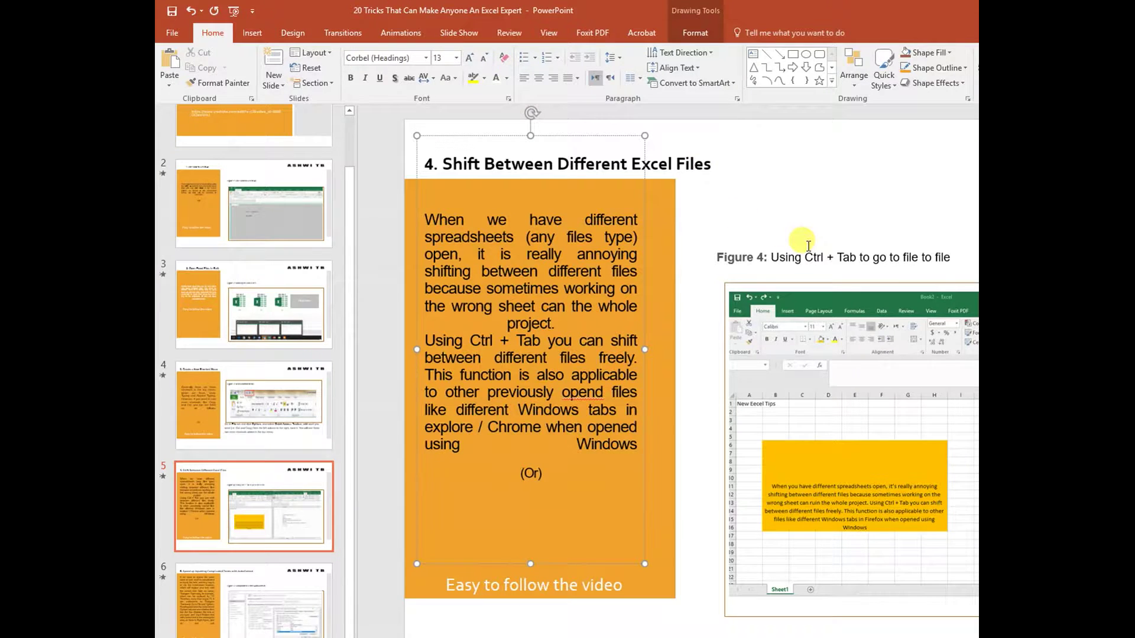
Flip between the PowerPoint slide and Excel with Alt+Tab, then Ctrl+Tab back to the Order Form workbook
key("alt+Tab")
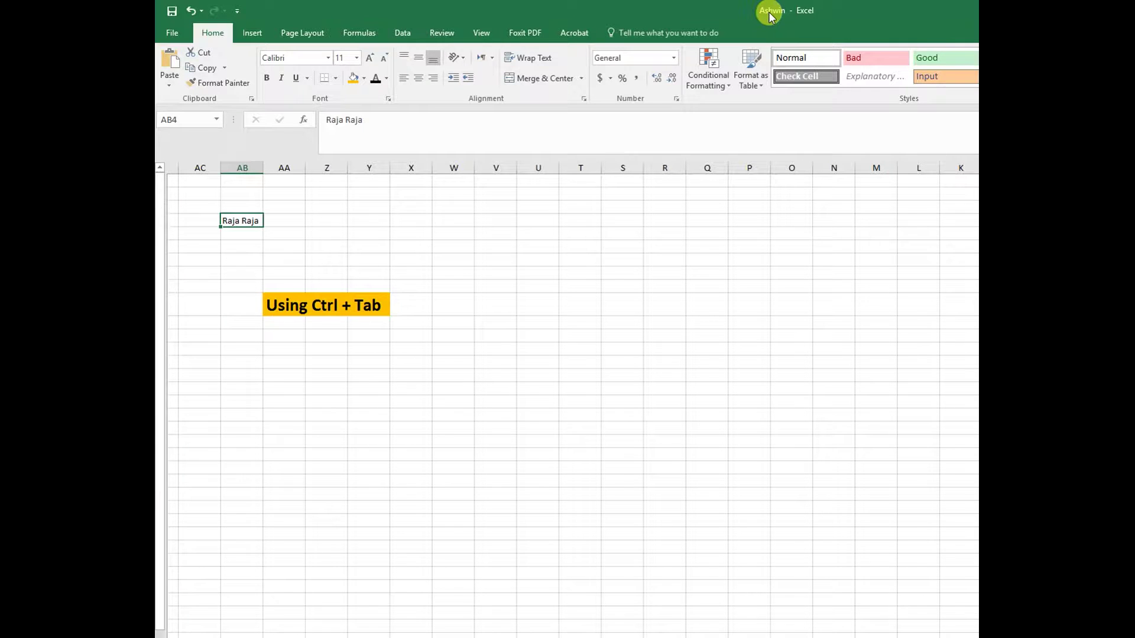
key("alt+Tab")
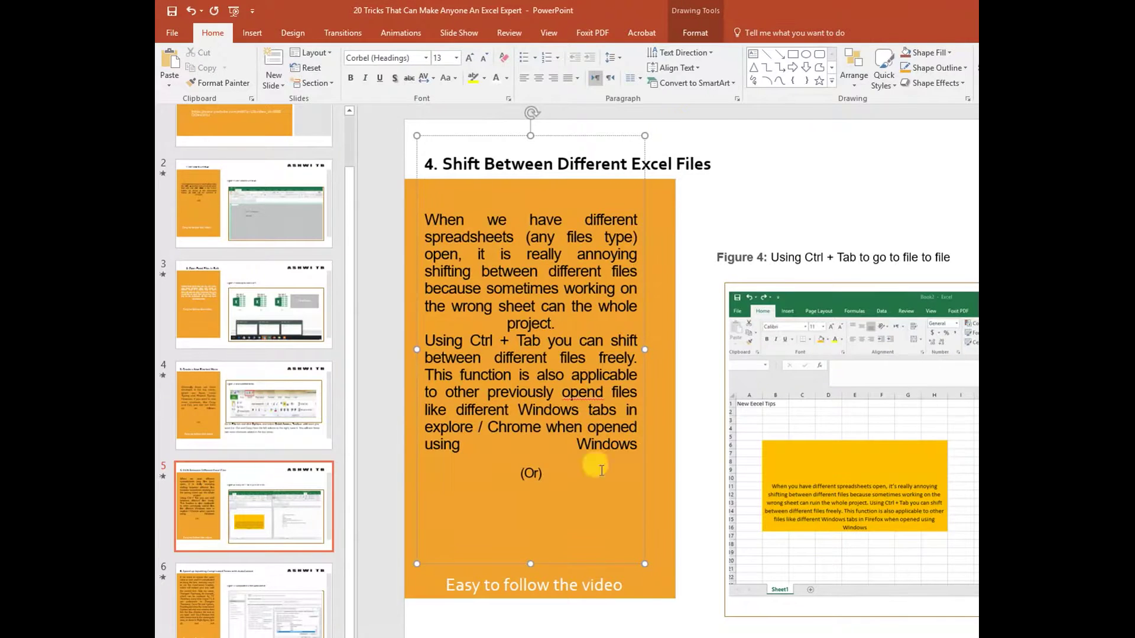
key("alt+Tab")
key("alt+Tab")
key("alt+Tab")
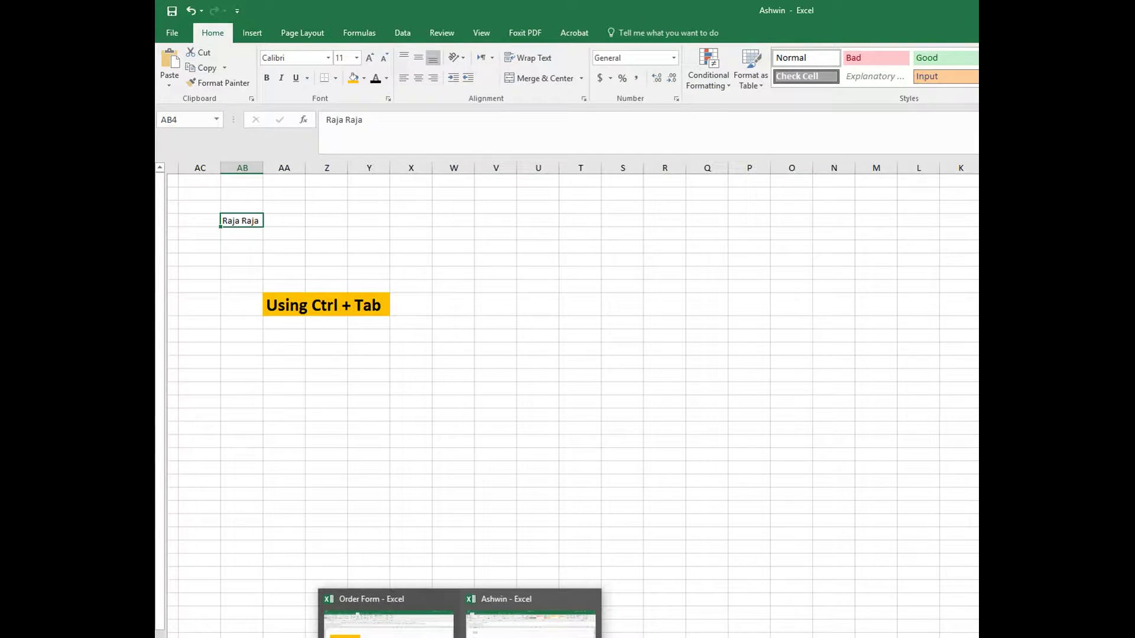
key("ctrl+Tab")
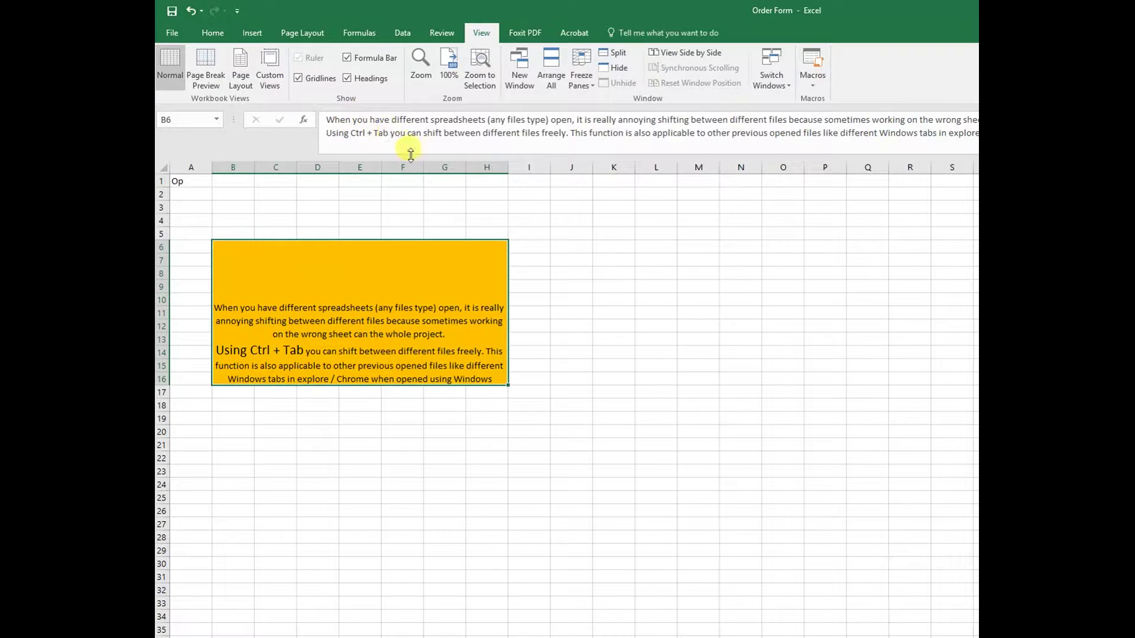
key("ctrl+Tab")
key("ctrl+Tab")
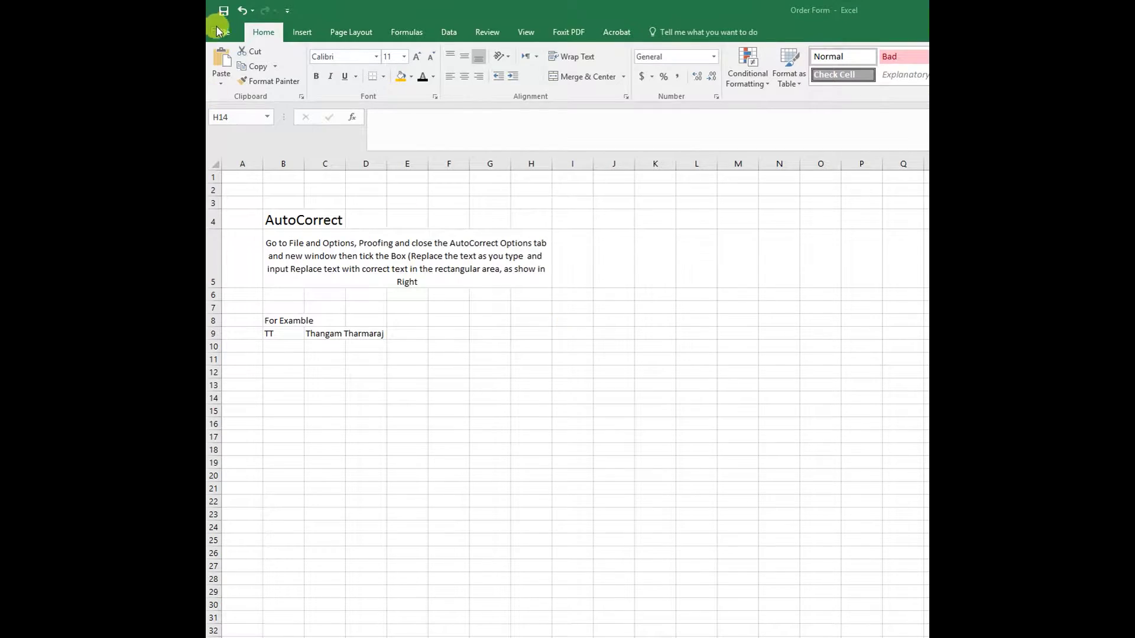
Open Excel Options from the File backstage of the Order Form workbook
left_click(225, 34)
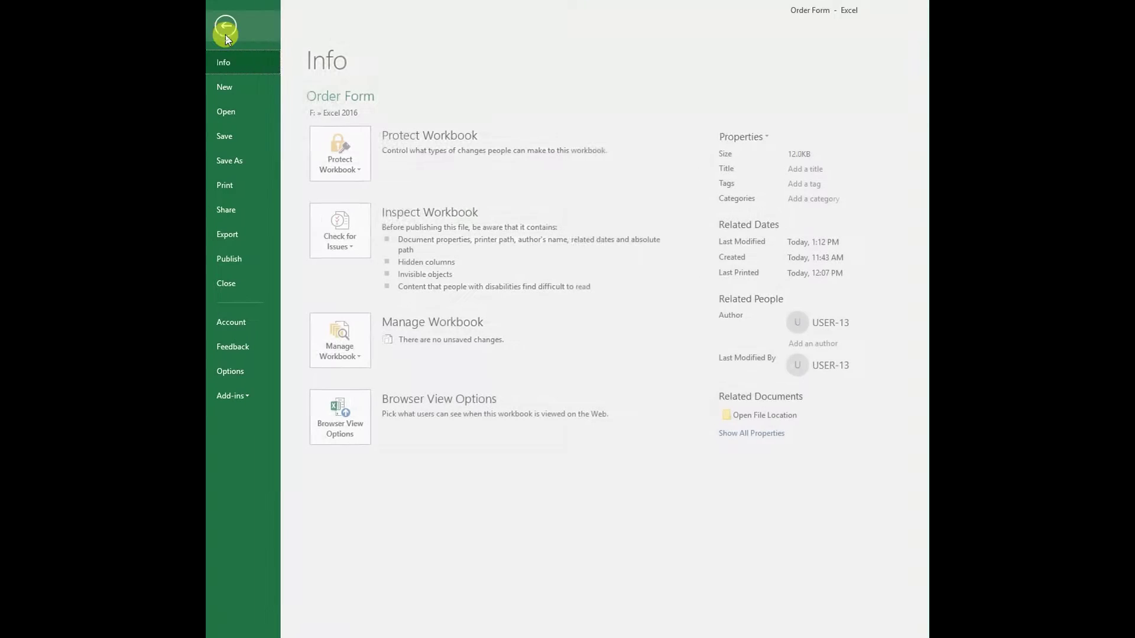
left_click(234, 371)
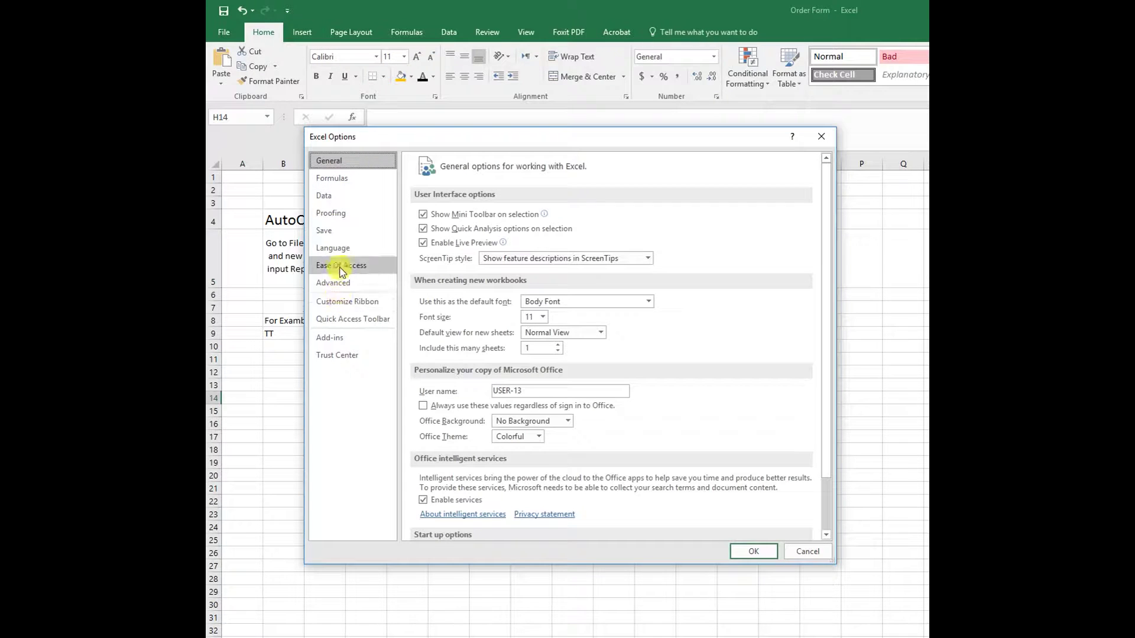
In Proofing's AutoCorrect Options, add an entry replacing TT with the full name
left_click(331, 214)
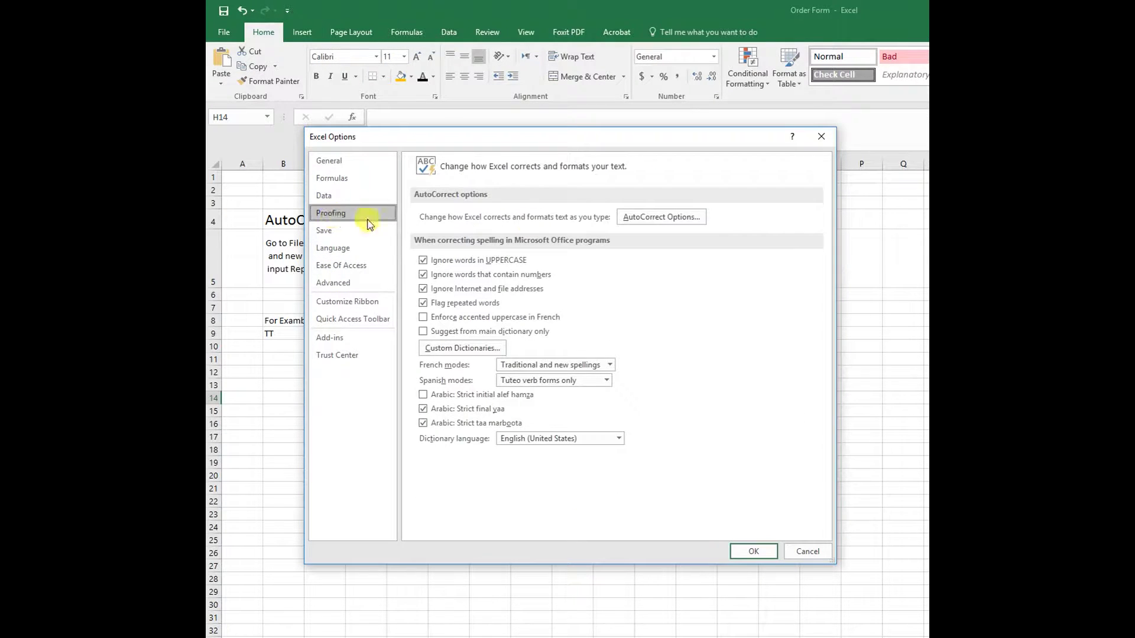
left_click(680, 223)
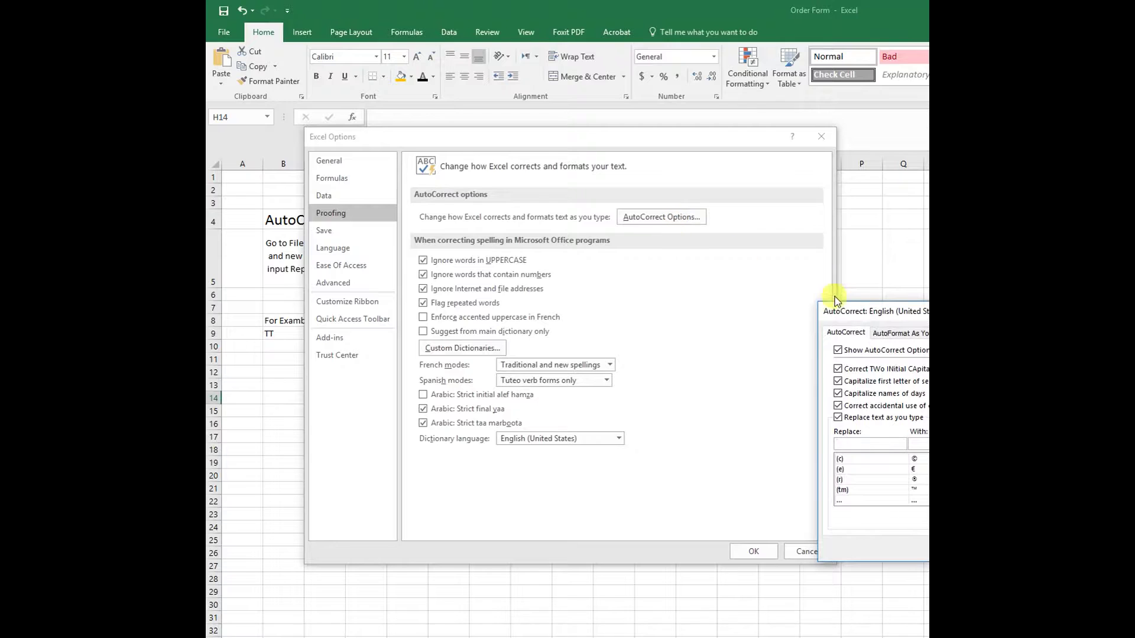
left_click_drag(851, 312, 652, 296)
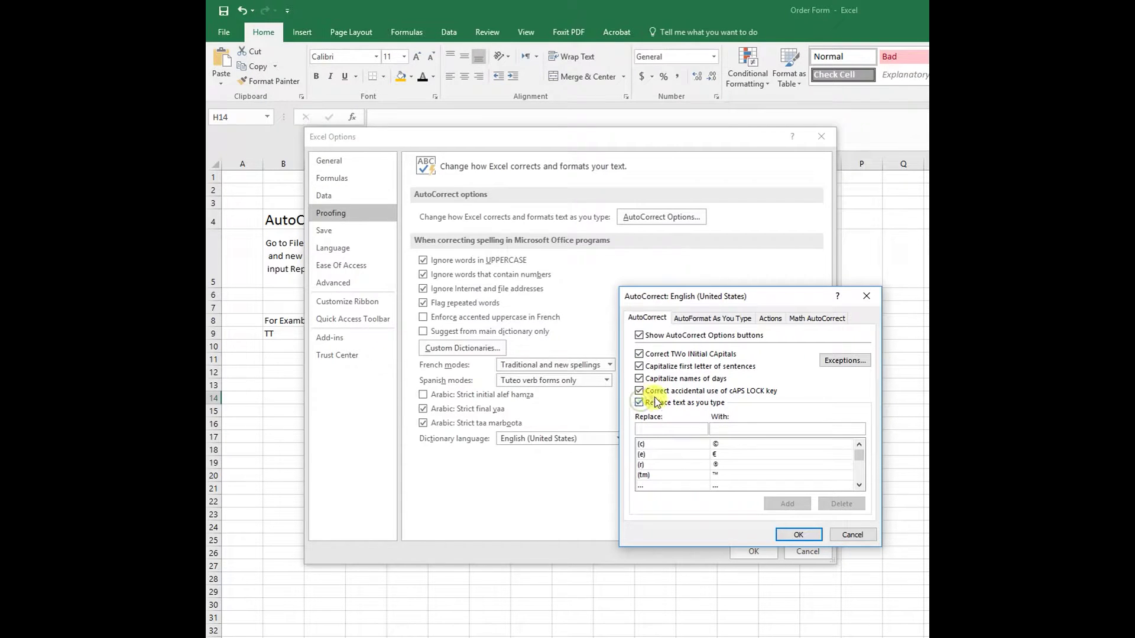
left_click(677, 430)
type("T")
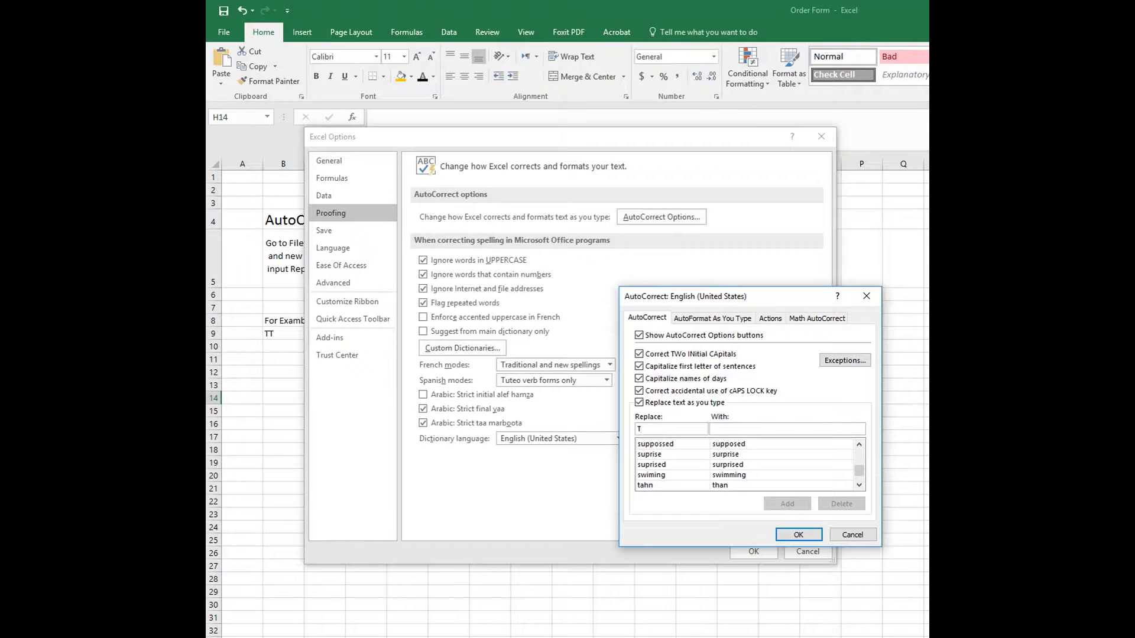
type("T")
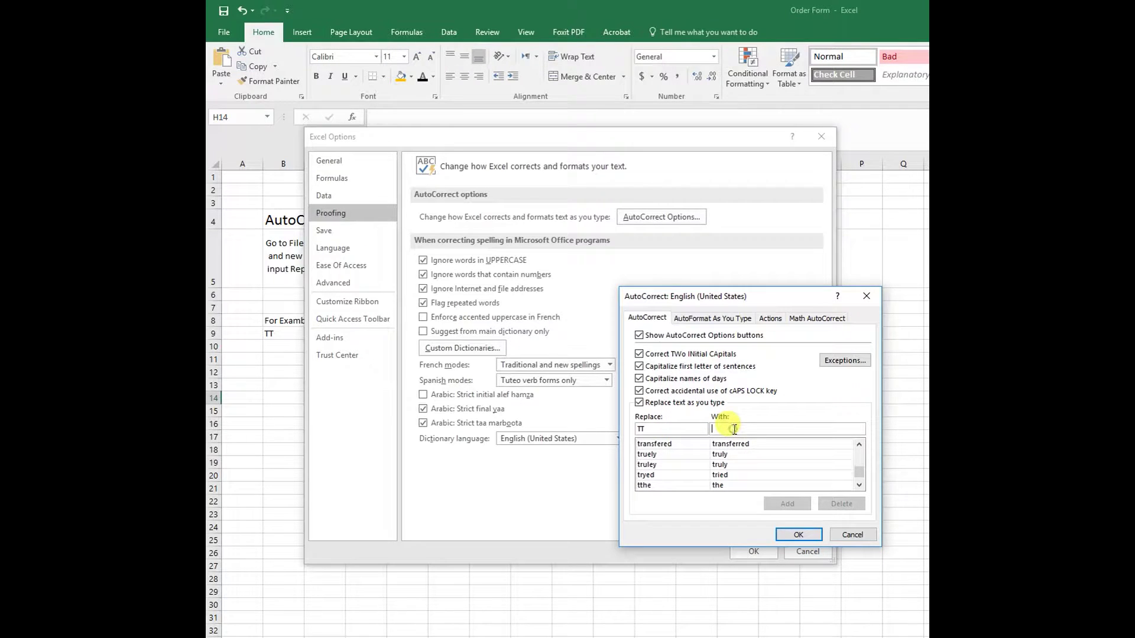
left_click(735, 430)
type("Thangam Tharmaraj")
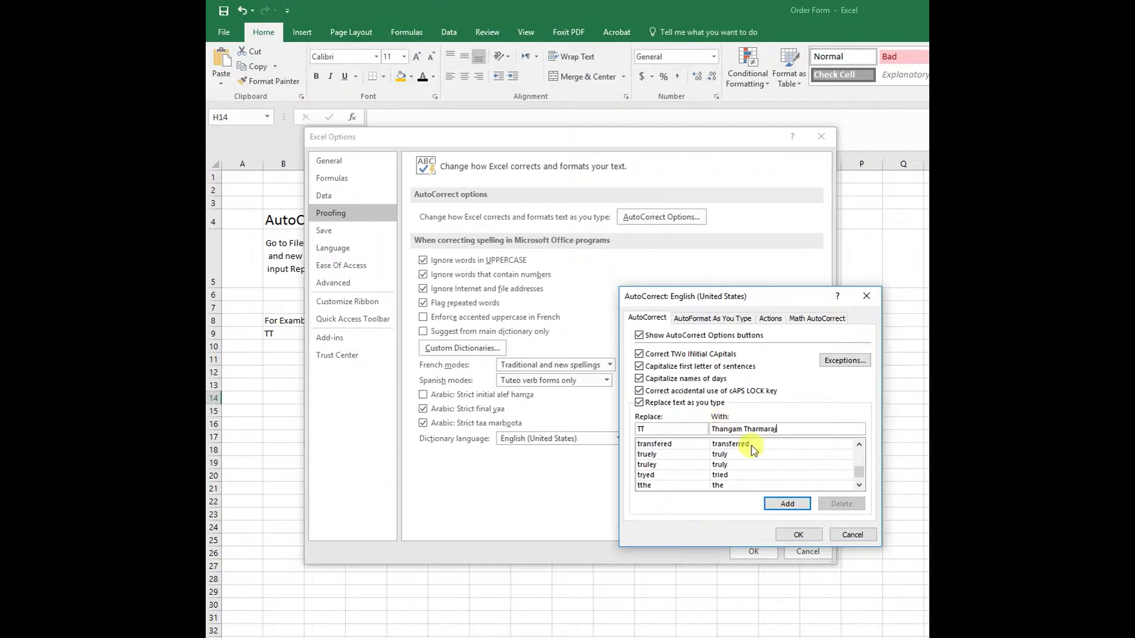
left_click(794, 510)
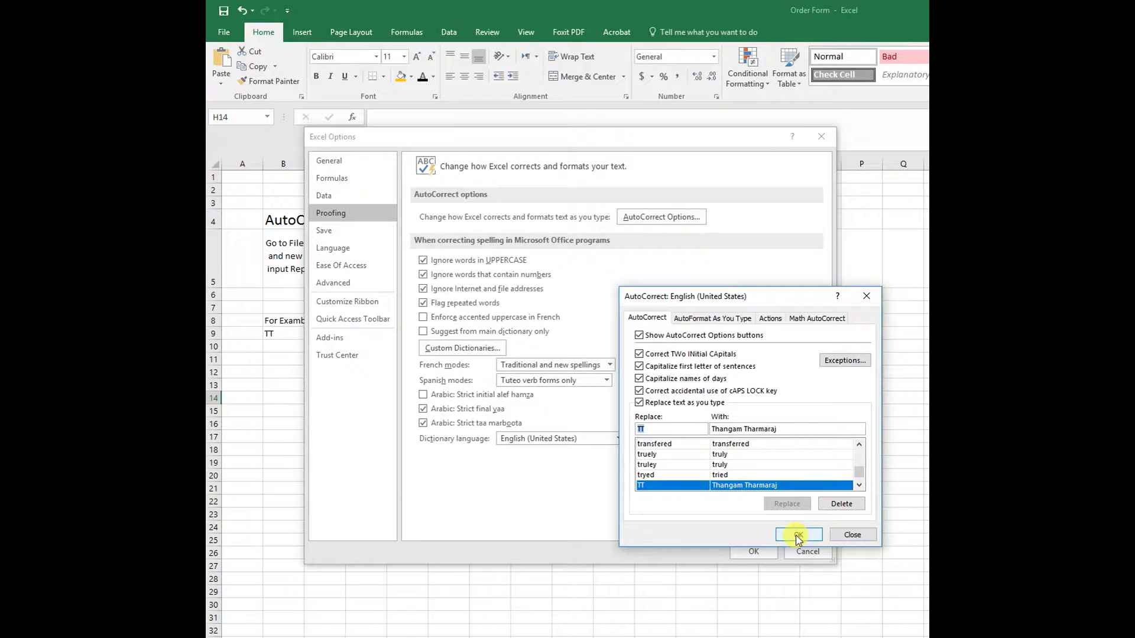
left_click(798, 535)
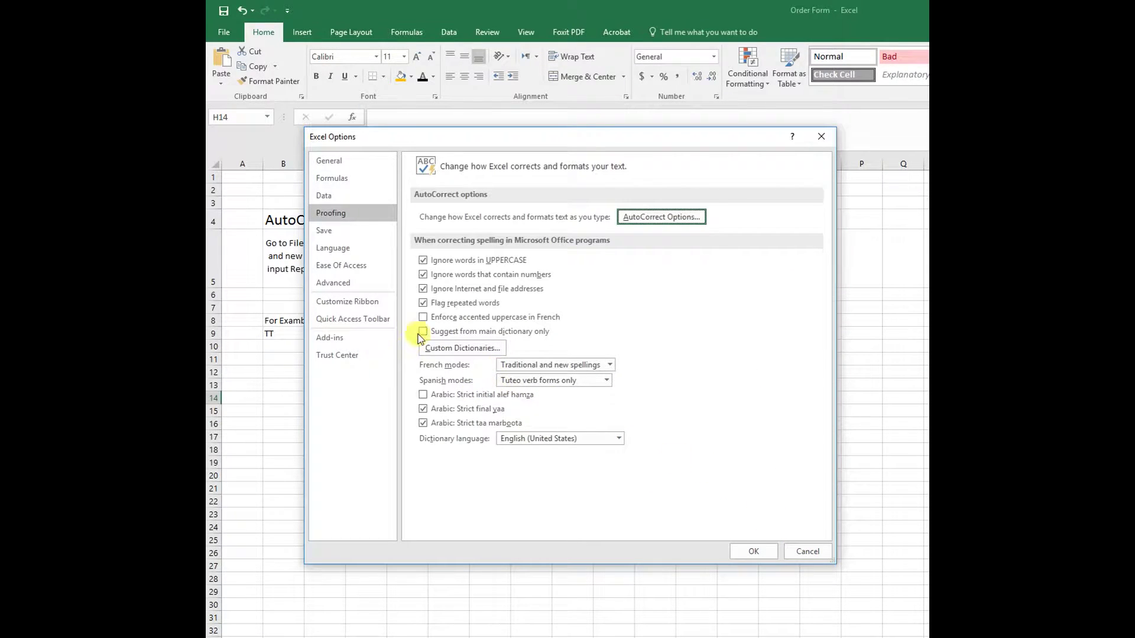
Close Excel Options and type TT in B11 and B12 so each expands to the full name
left_click(754, 551)
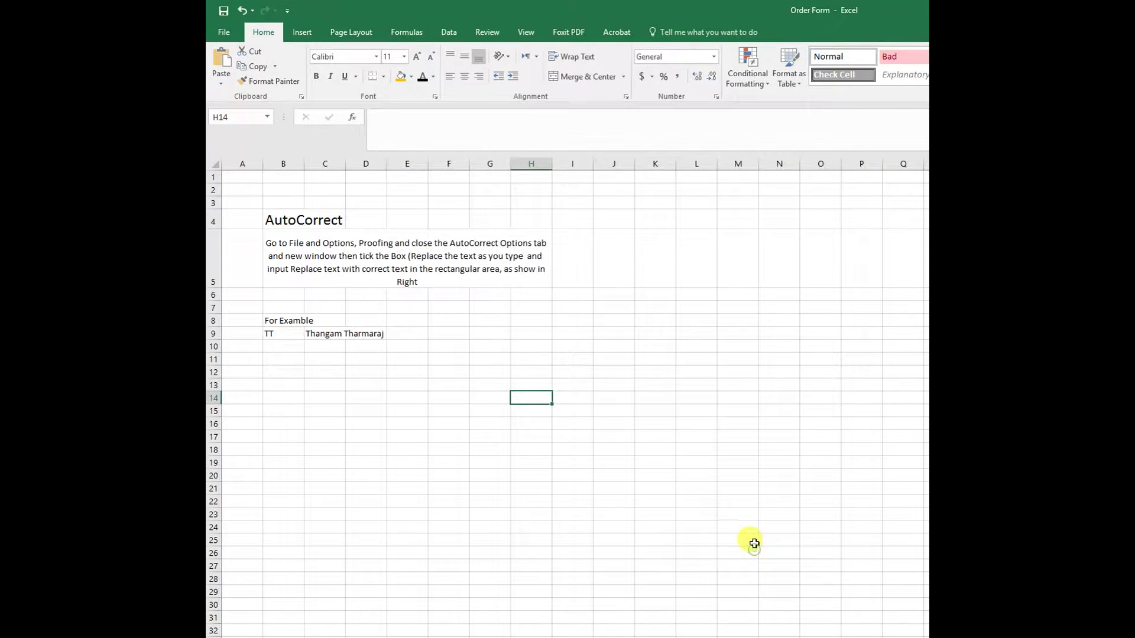
left_click(290, 360)
type("TT")
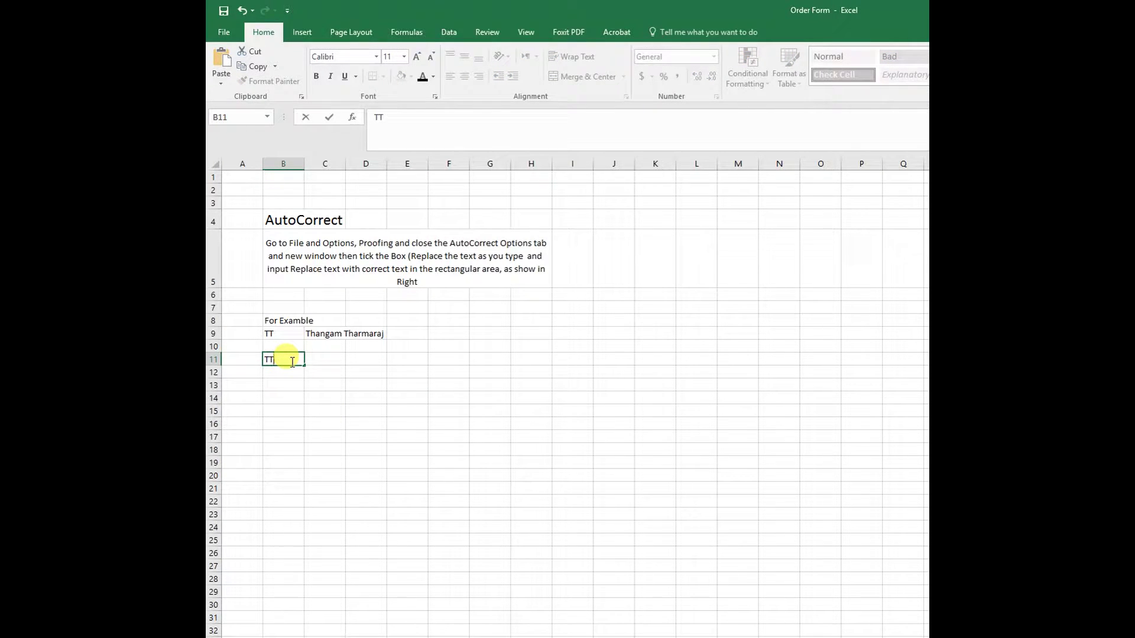
left_click(327, 425)
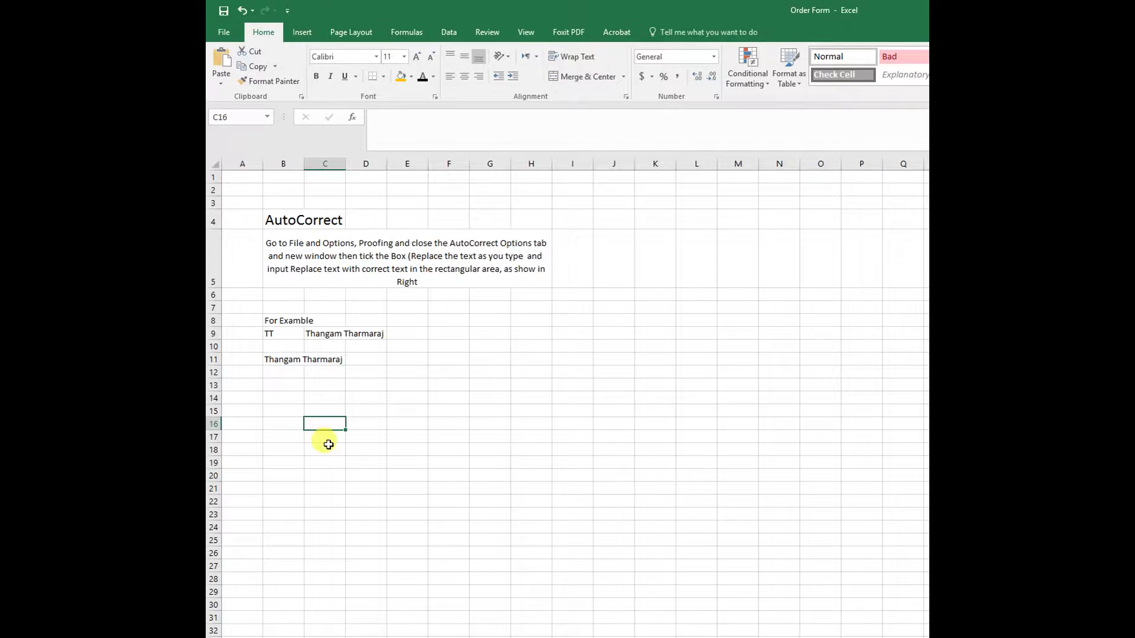
left_click(277, 373)
type("TT")
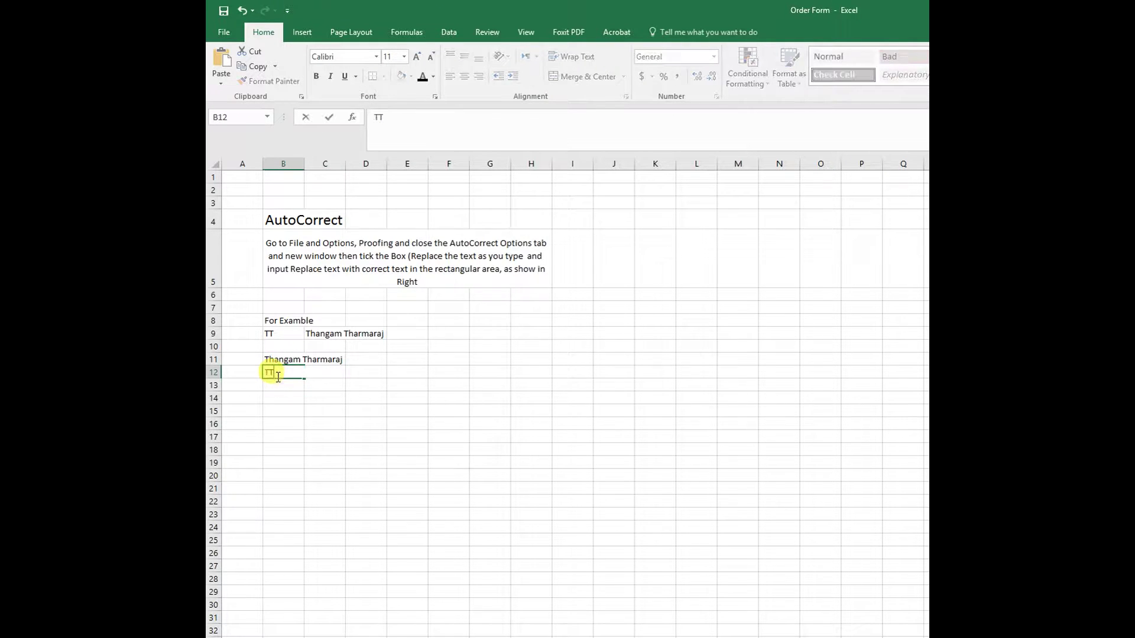
left_click(306, 458)
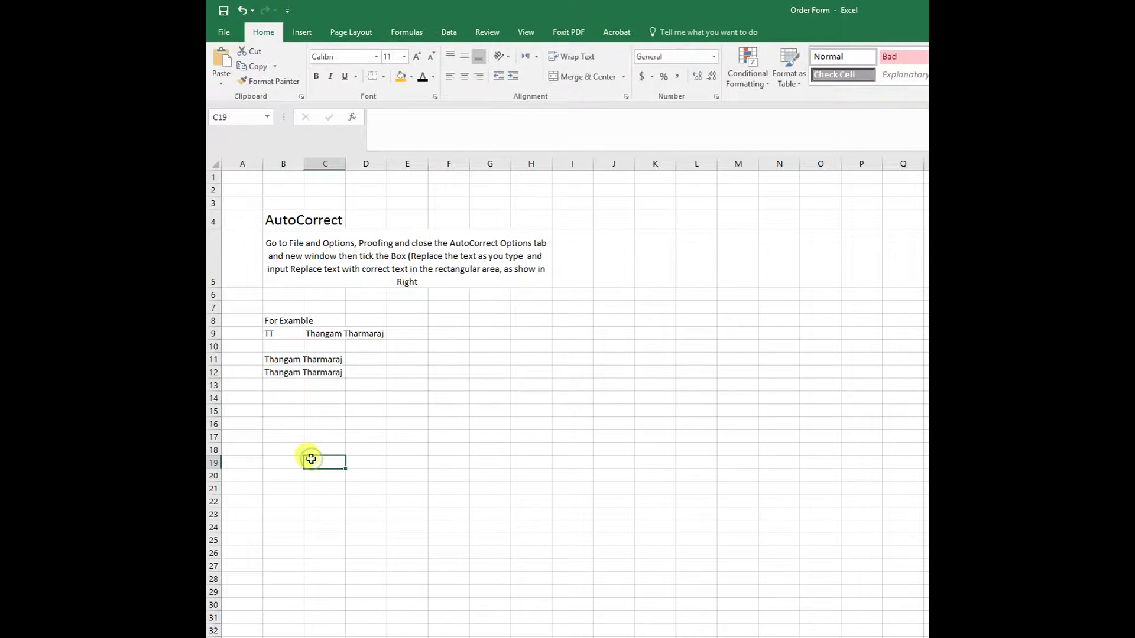
Type lowercase tt in L9 to test the expansion, then switch to the transpose sheet
left_click(279, 385)
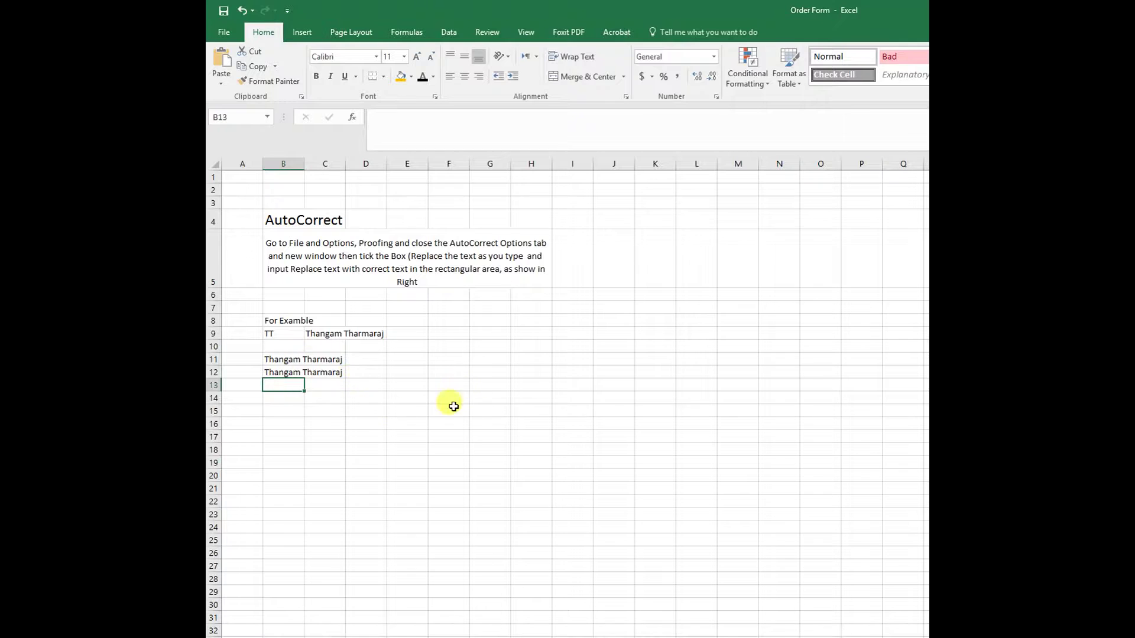
left_click(840, 332)
left_click(702, 332)
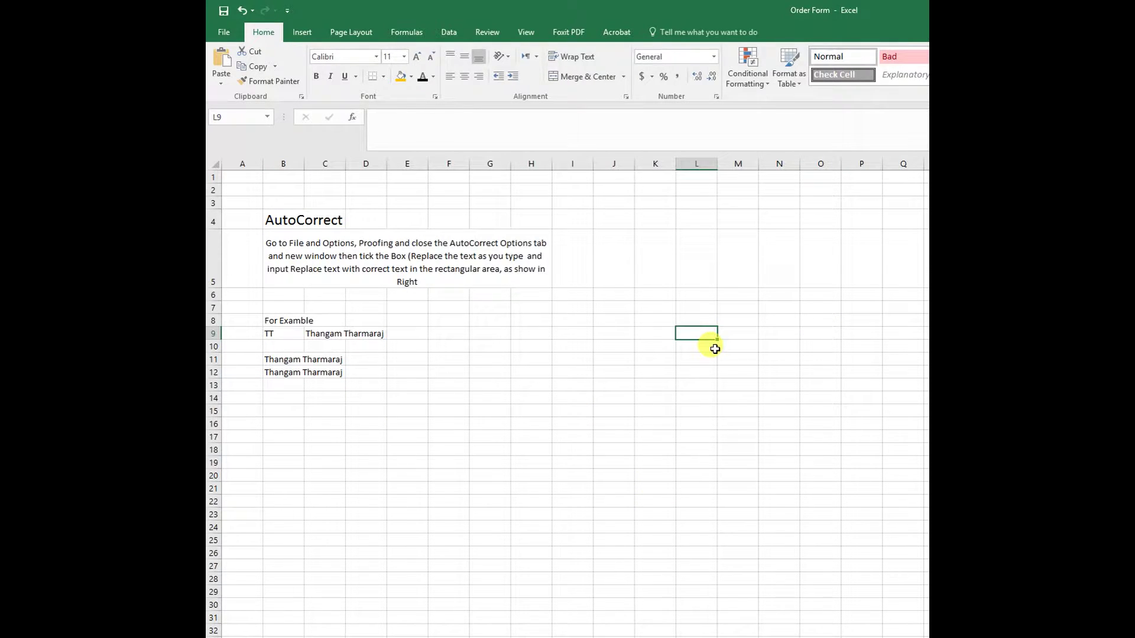
type("tt")
left_click(718, 373)
left_click(679, 330)
left_click(709, 384)
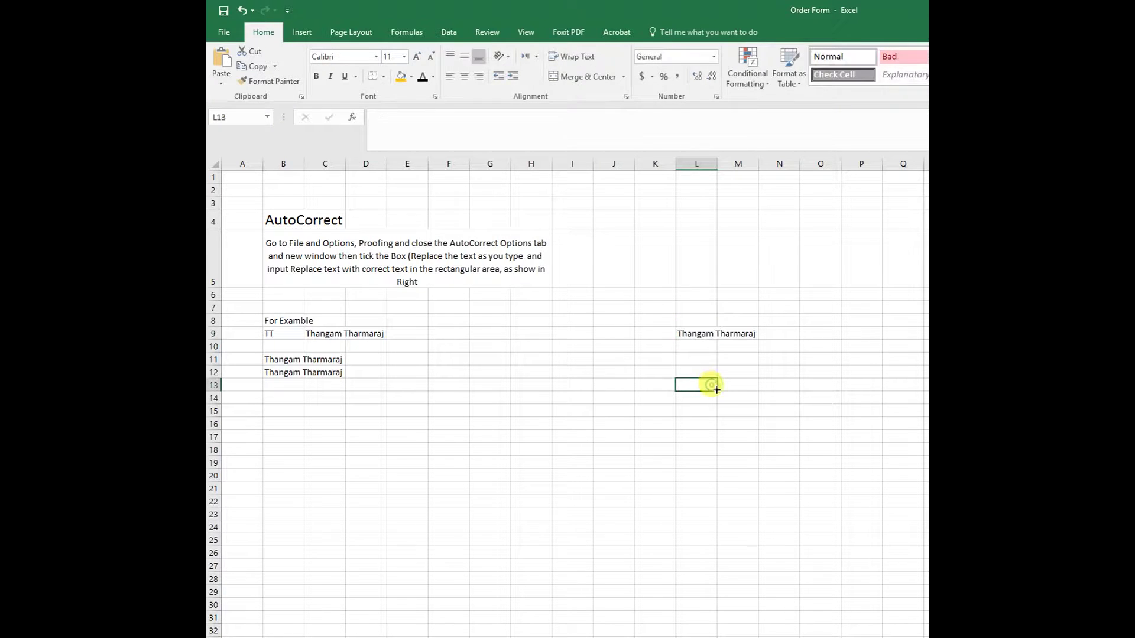
left_click(777, 449)
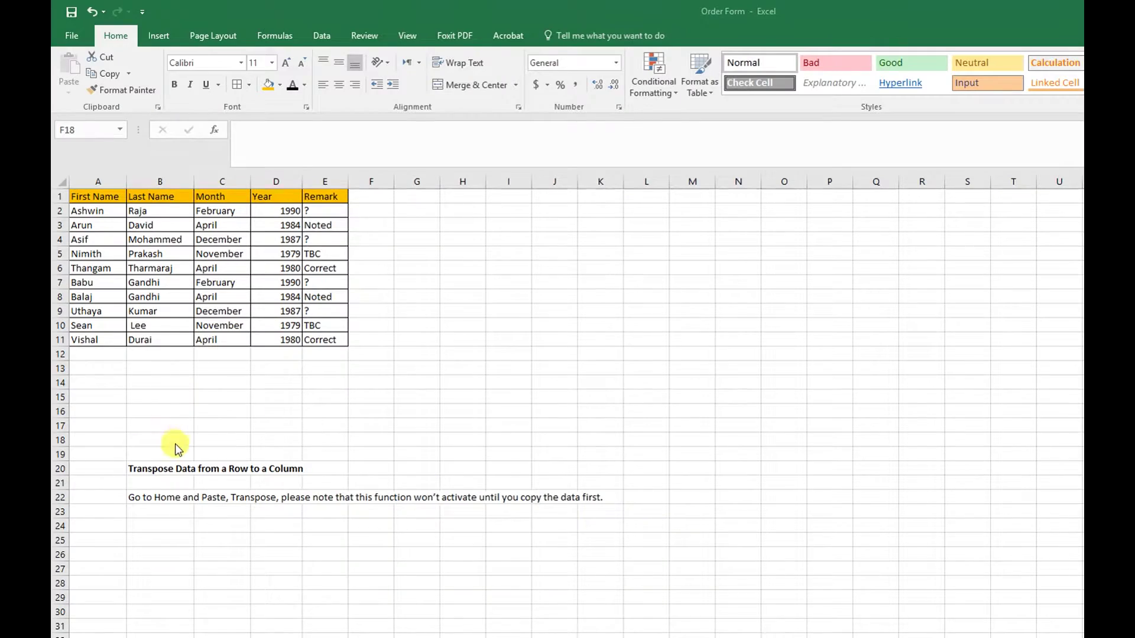
Enlarge the Transpose Data heading in B20 to 16 pt and select the instruction line in row 22
left_click(140, 470)
right_click(140, 470)
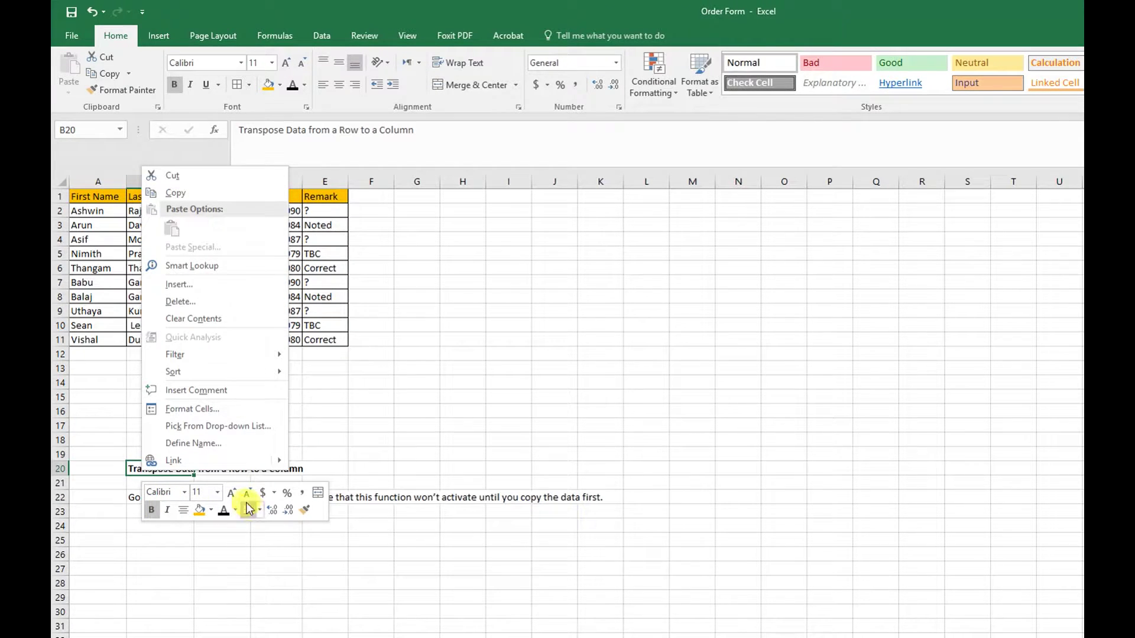
left_click(231, 493)
left_click(232, 493)
left_click(231, 493)
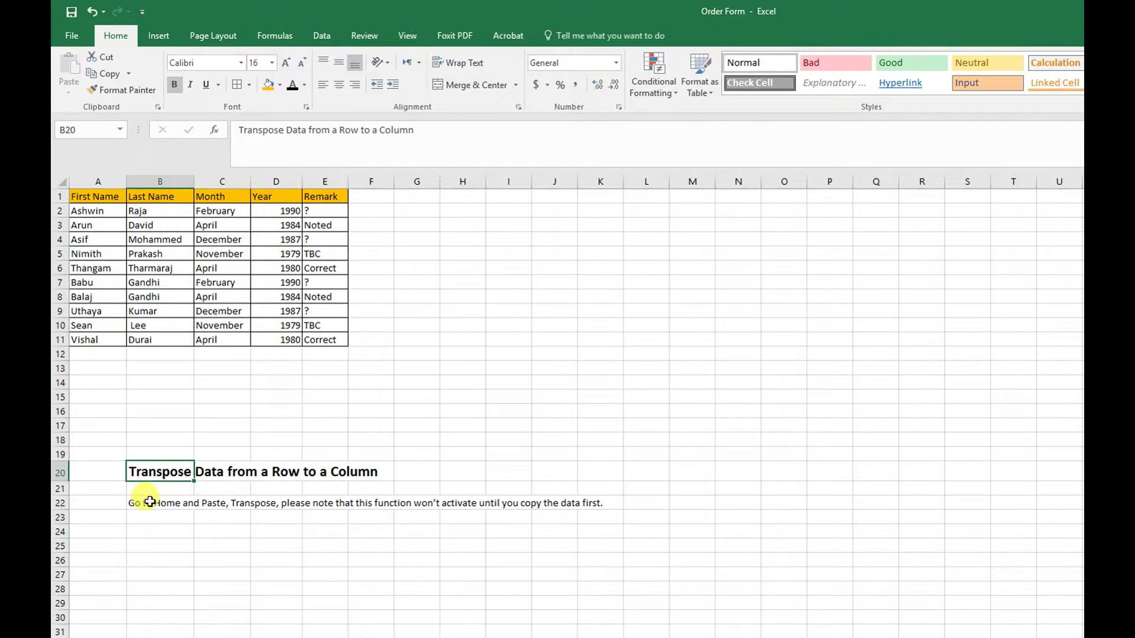
left_click_drag(148, 502, 598, 504)
left_click(598, 503)
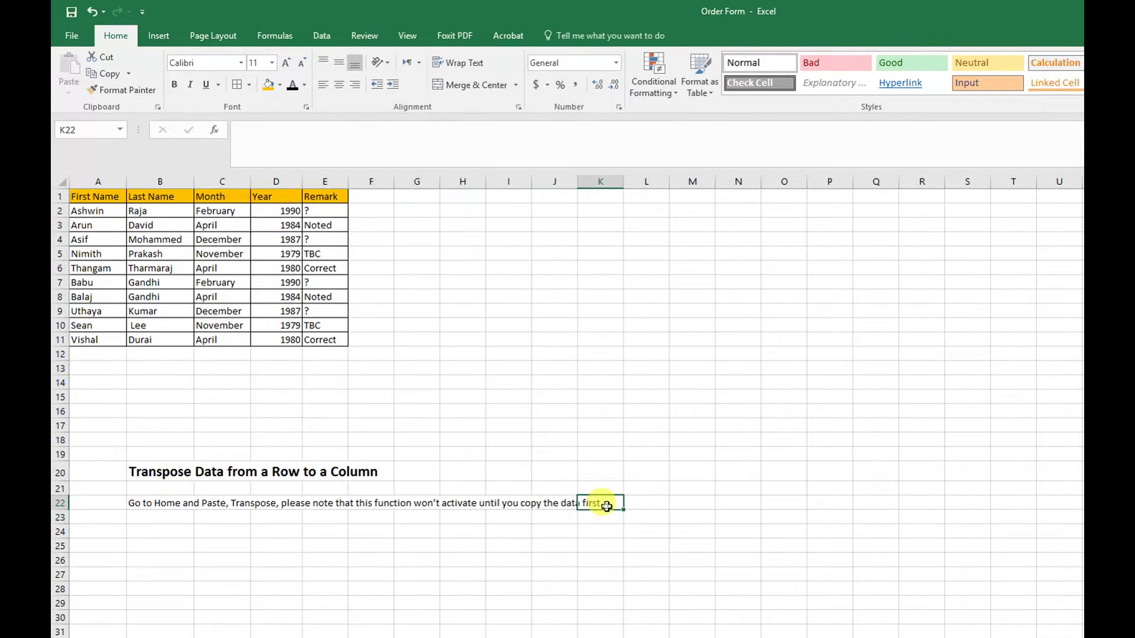
Copy the name table A1:E11 and open the Paste options list
left_click_drag(89, 197, 327, 338)
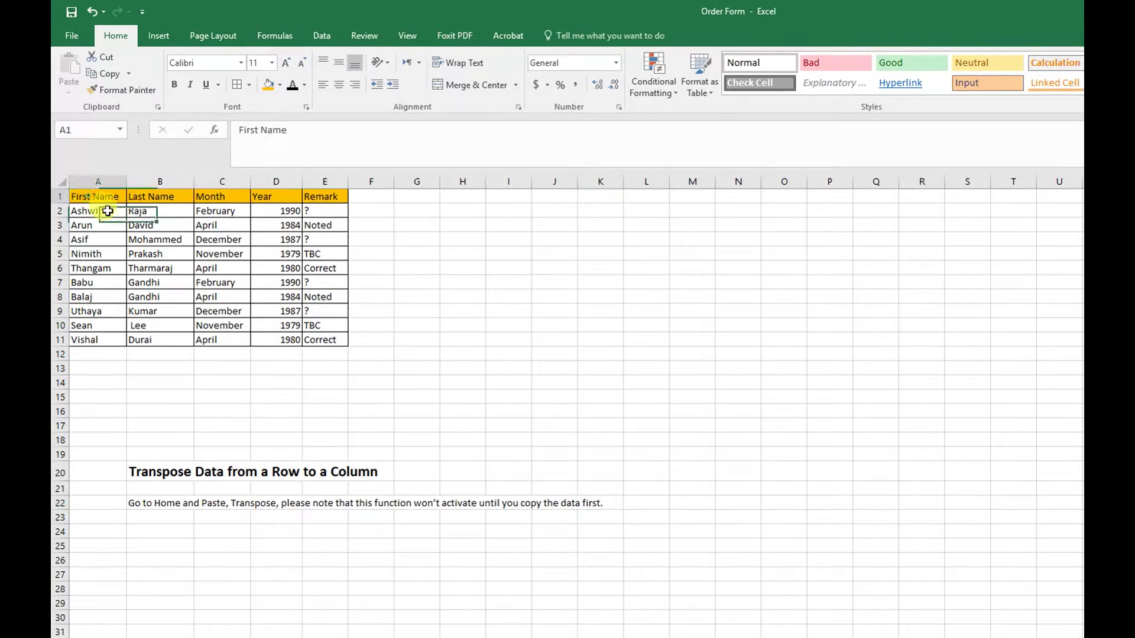
right_click(328, 341)
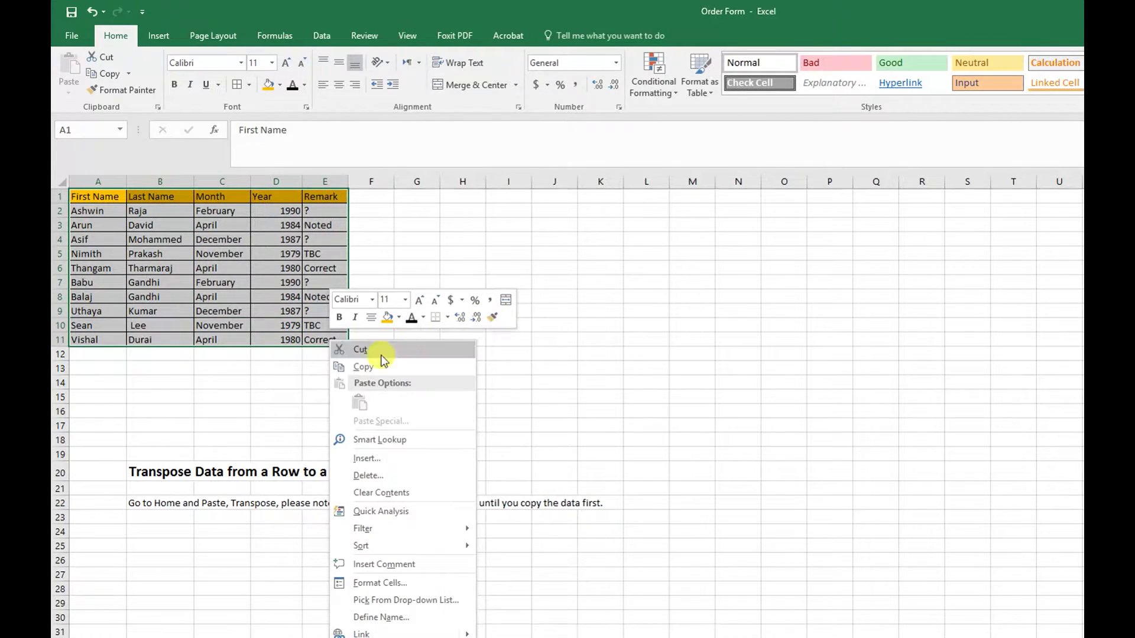
left_click(362, 367)
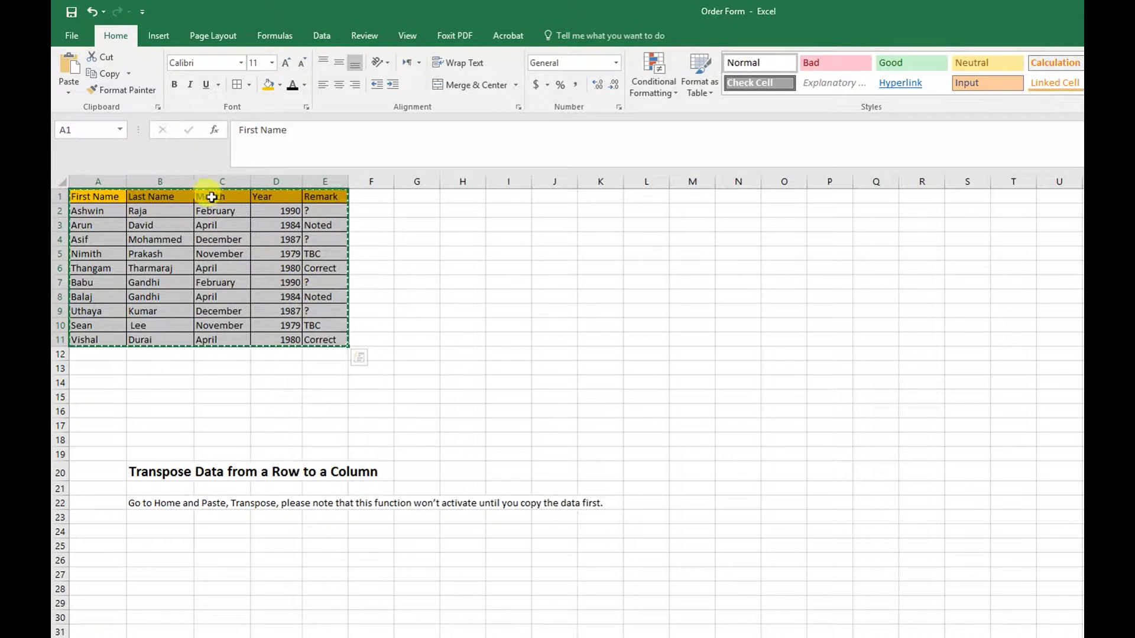
left_click(69, 95)
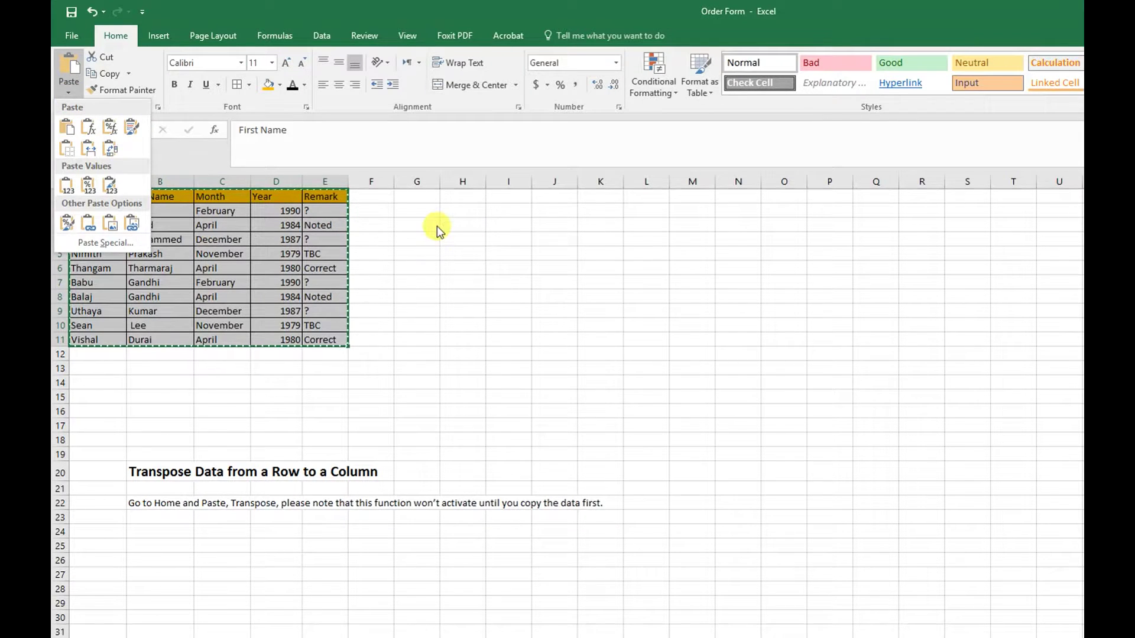
Paste the copied name table transposed starting at H2
key("Escape")
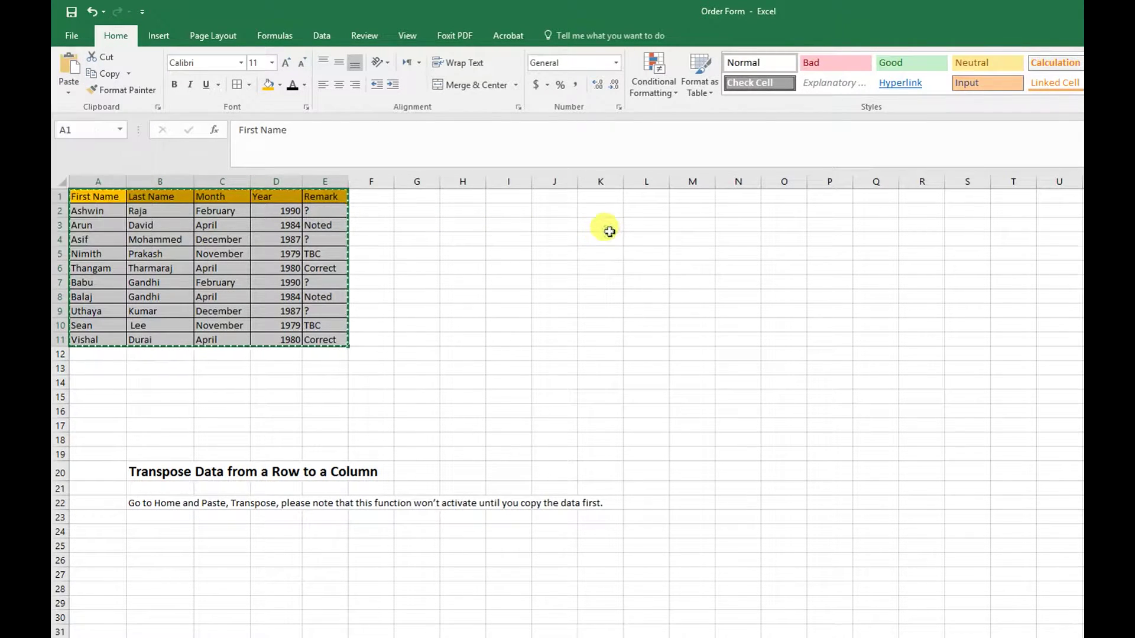
left_click(463, 211)
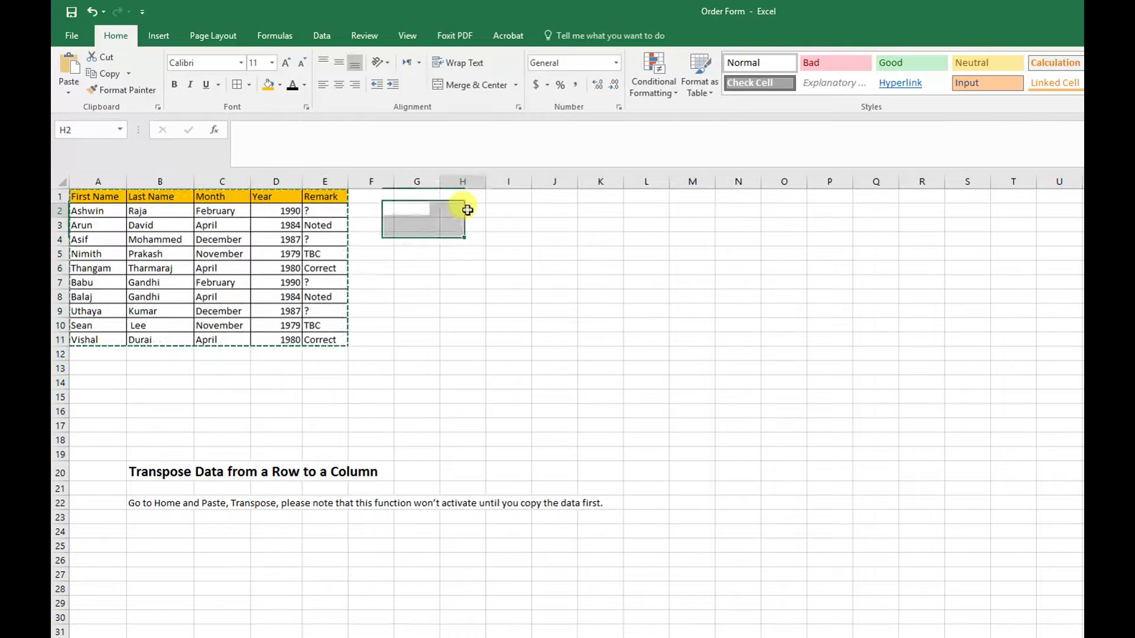
left_click(73, 35)
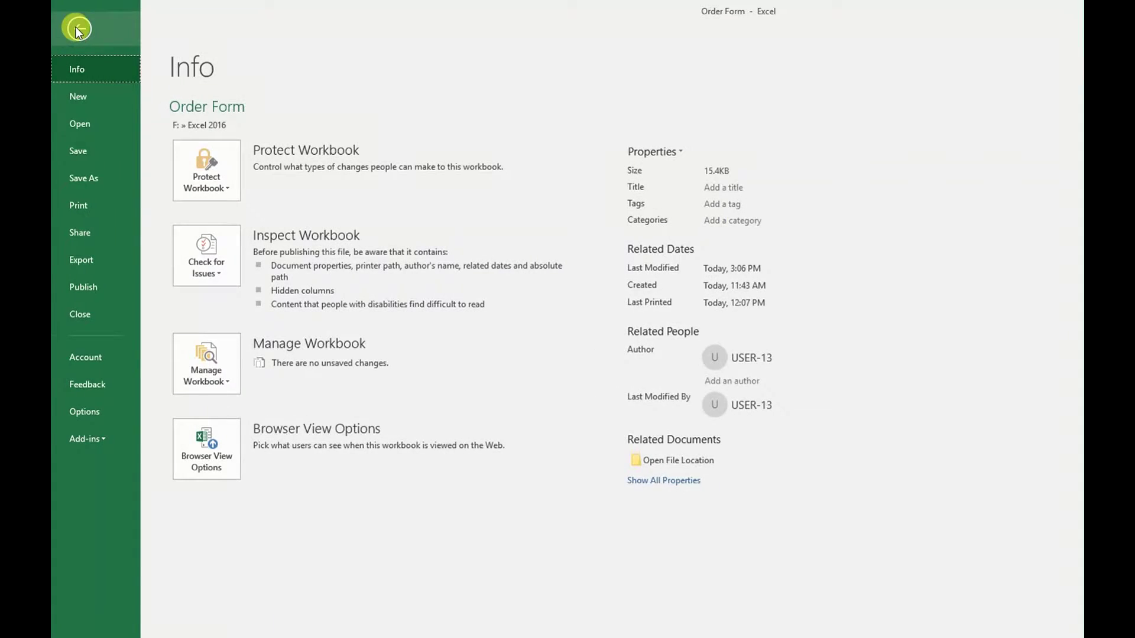
left_click(75, 27)
left_click(70, 96)
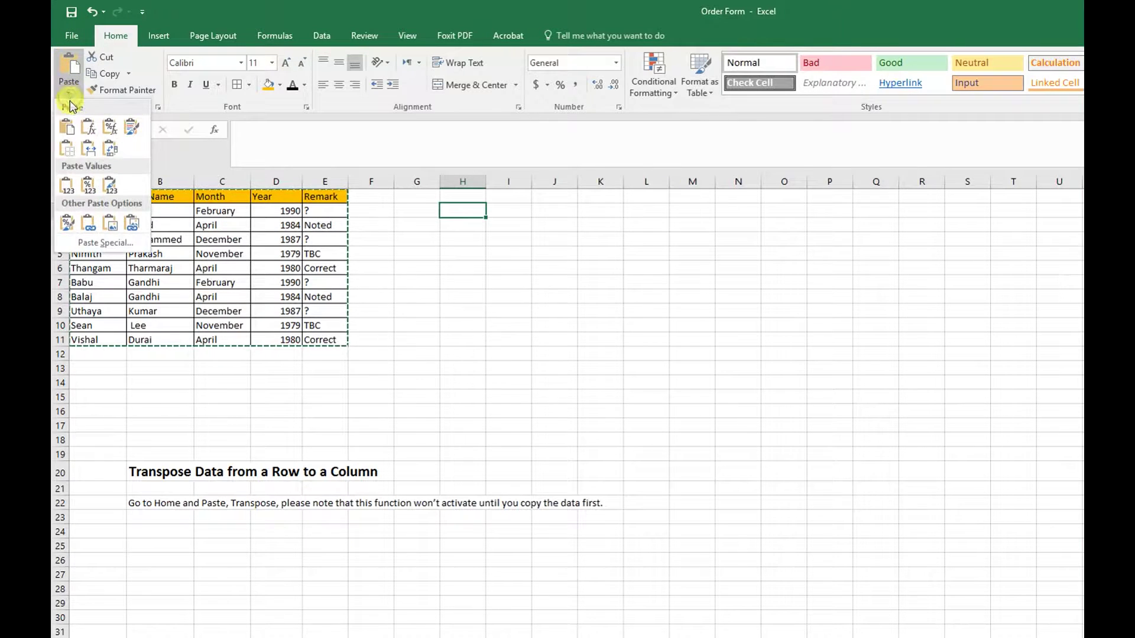
left_click(112, 155)
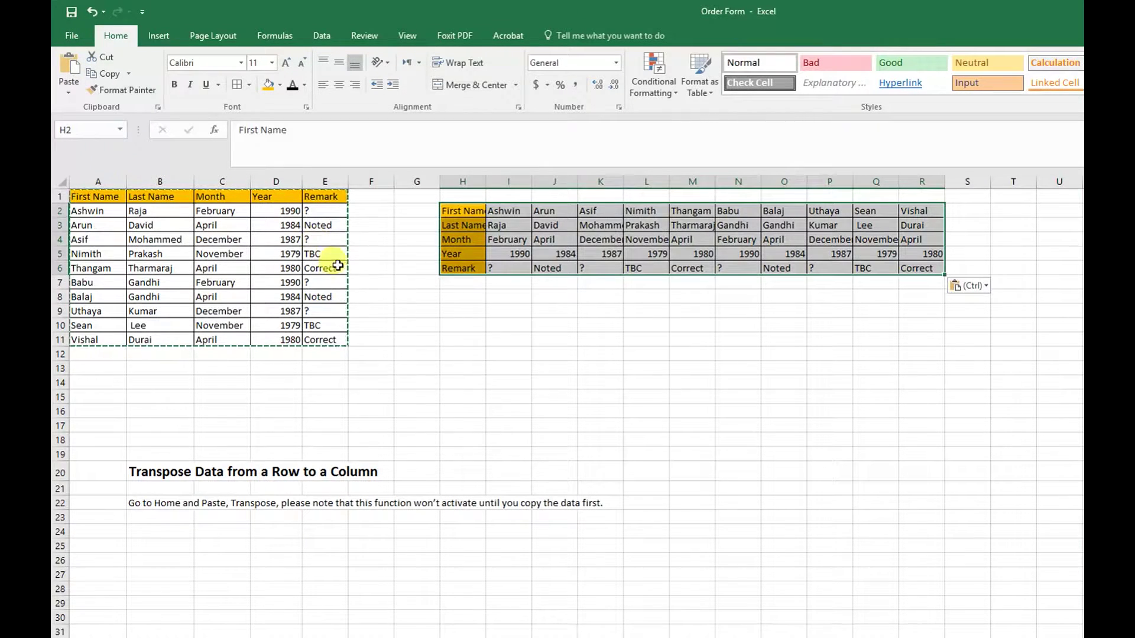
Compare the transposed labels in H2:H6 with the original header row, then undo the paste and reselect A1:E11
left_click_drag(463, 211, 470, 269)
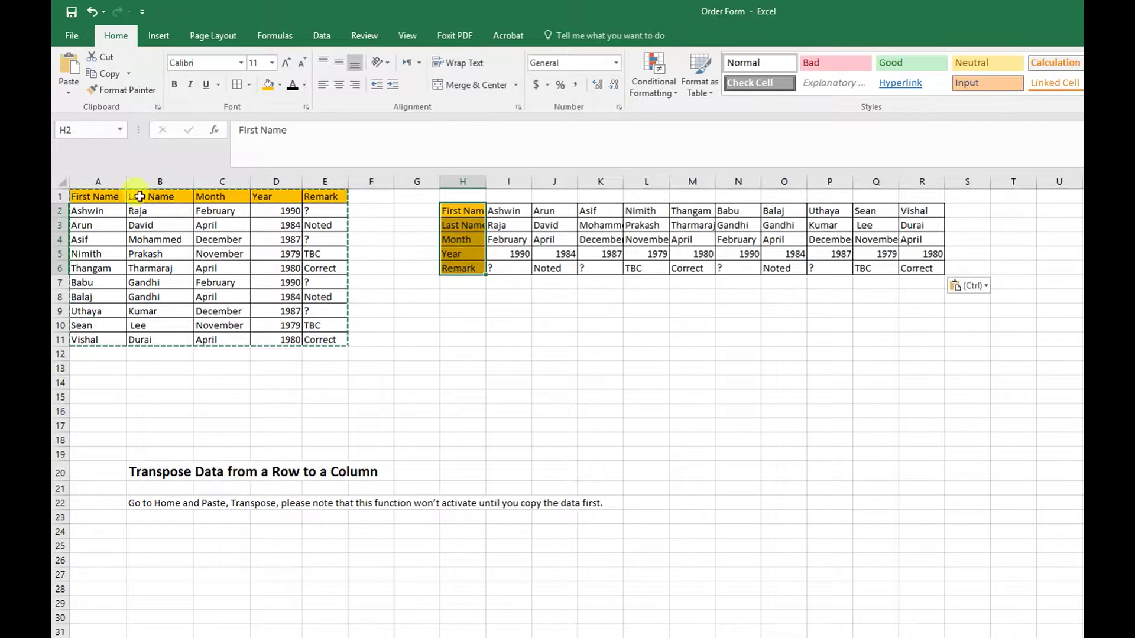
left_click_drag(72, 195, 323, 196)
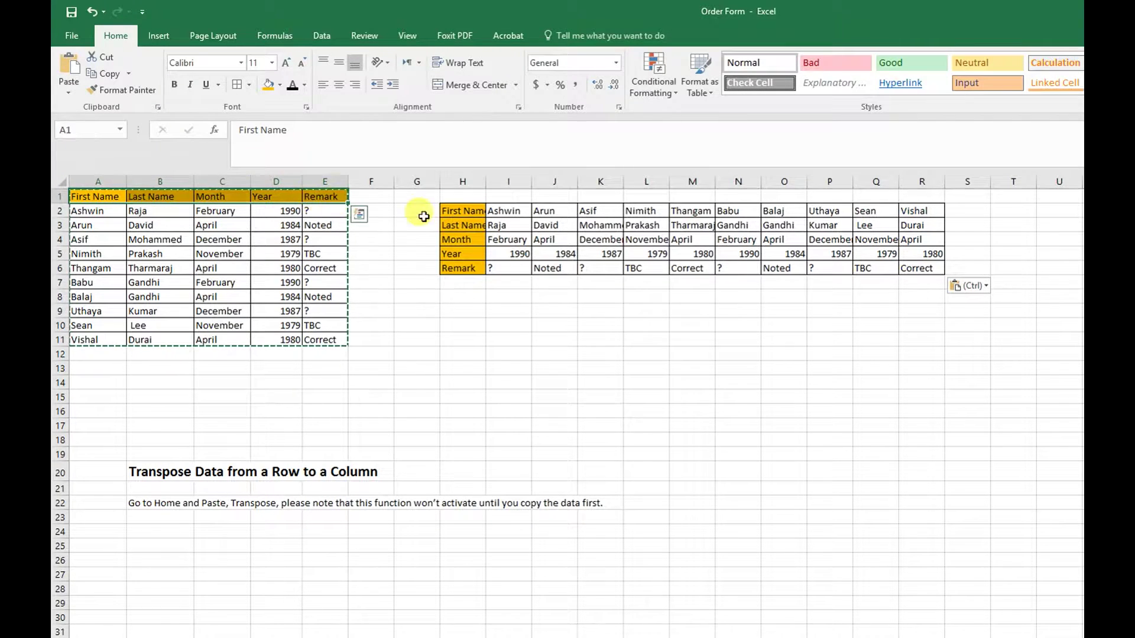
left_click_drag(461, 213, 467, 268)
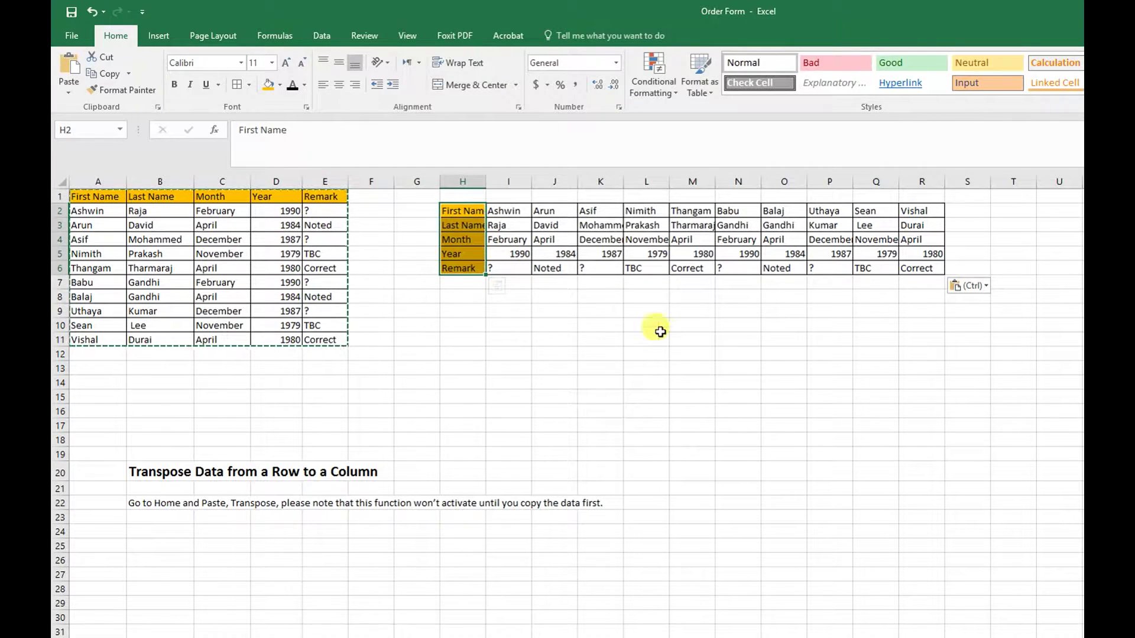
left_click(393, 241)
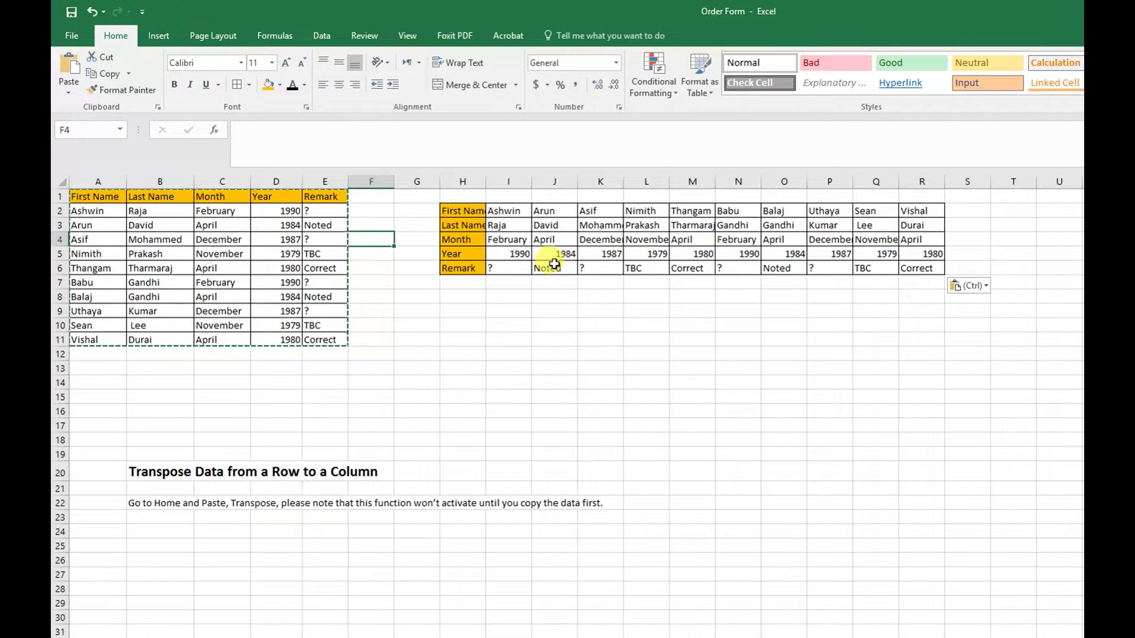
left_click(476, 247)
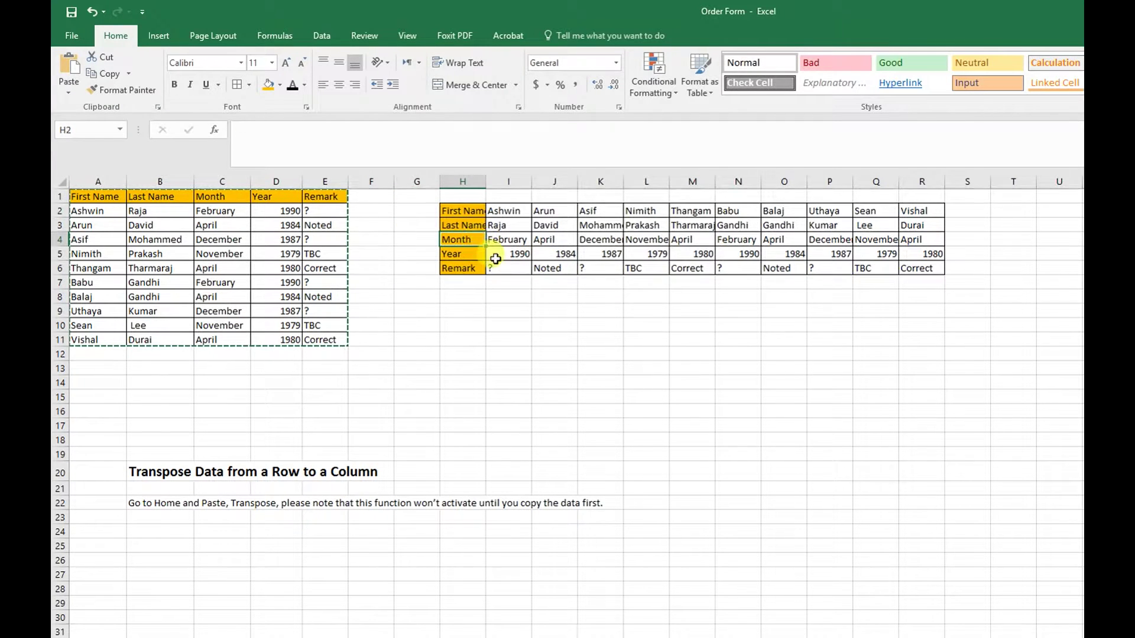
key("ctrl+z")
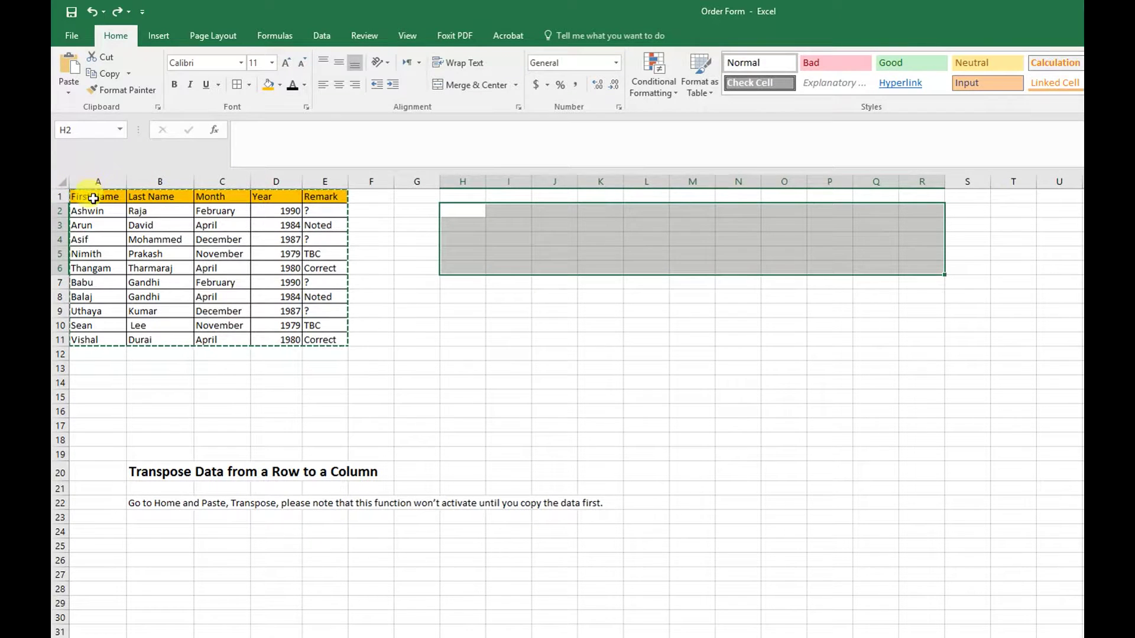
left_click_drag(93, 198, 330, 348)
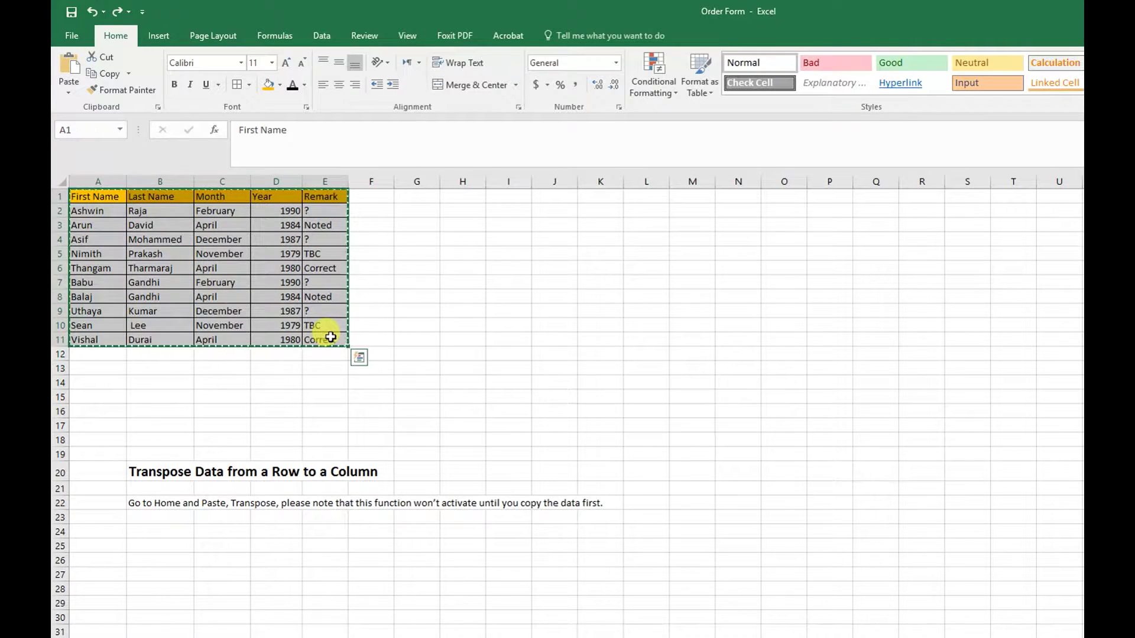
Paste the name table transposed at H9 and compare column H labels with the original header row
left_click(457, 310)
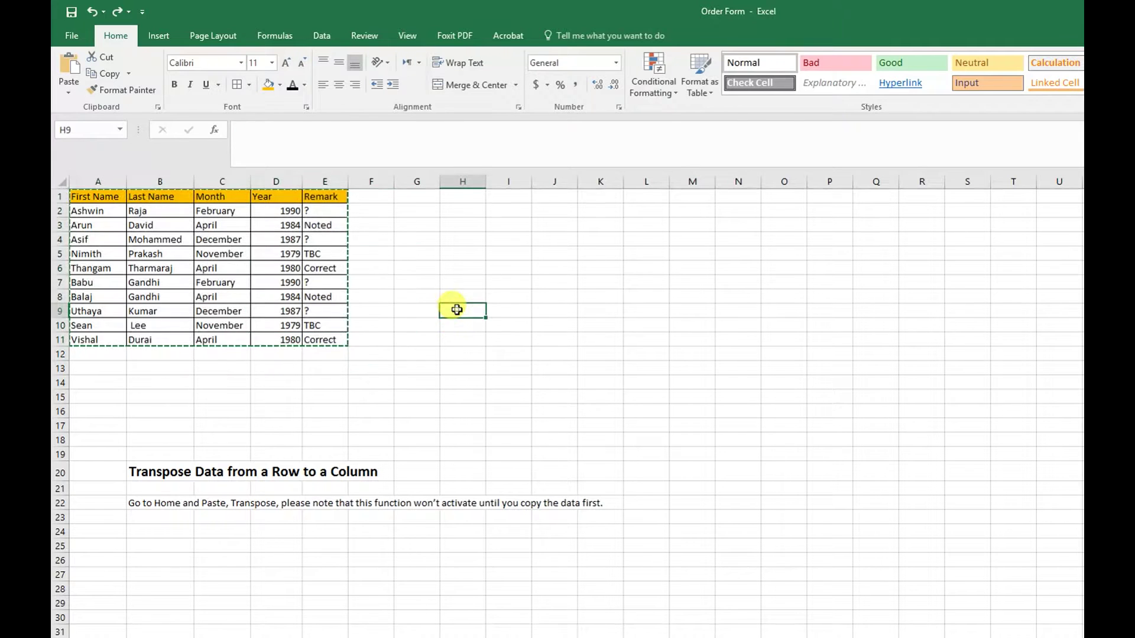
right_click(457, 310)
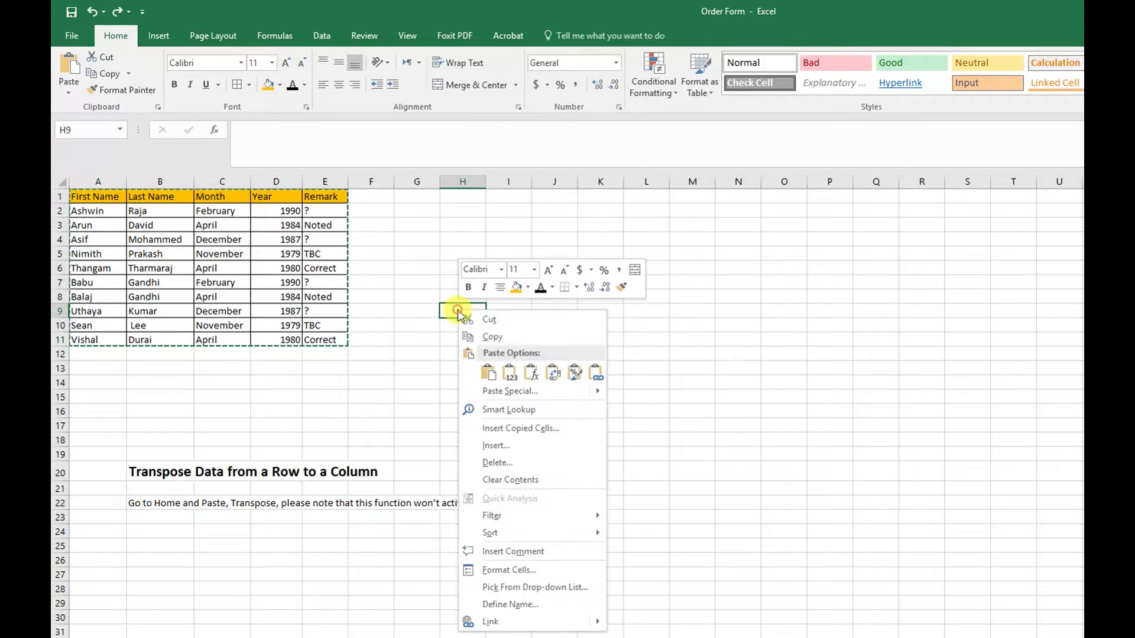
left_click(554, 373)
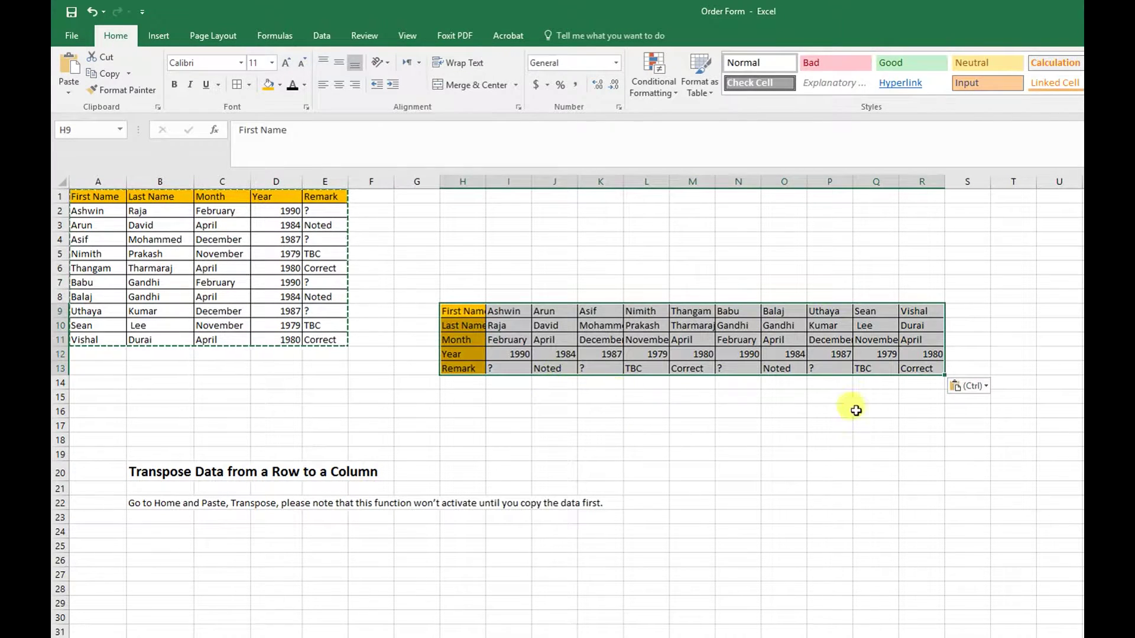
left_click(903, 416)
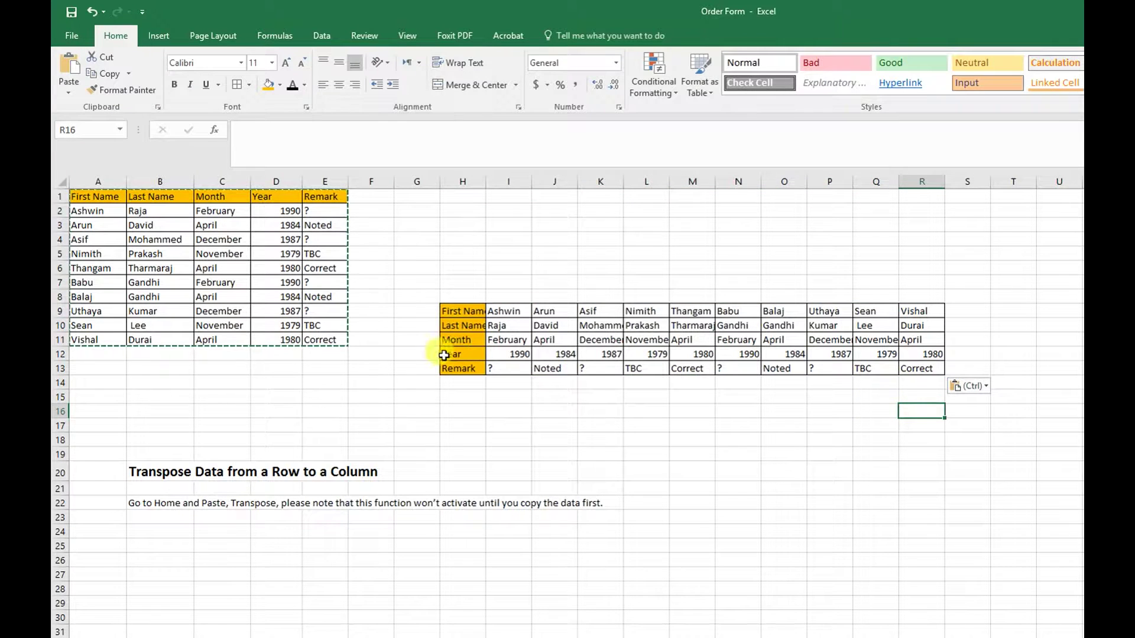
left_click_drag(463, 311, 467, 370)
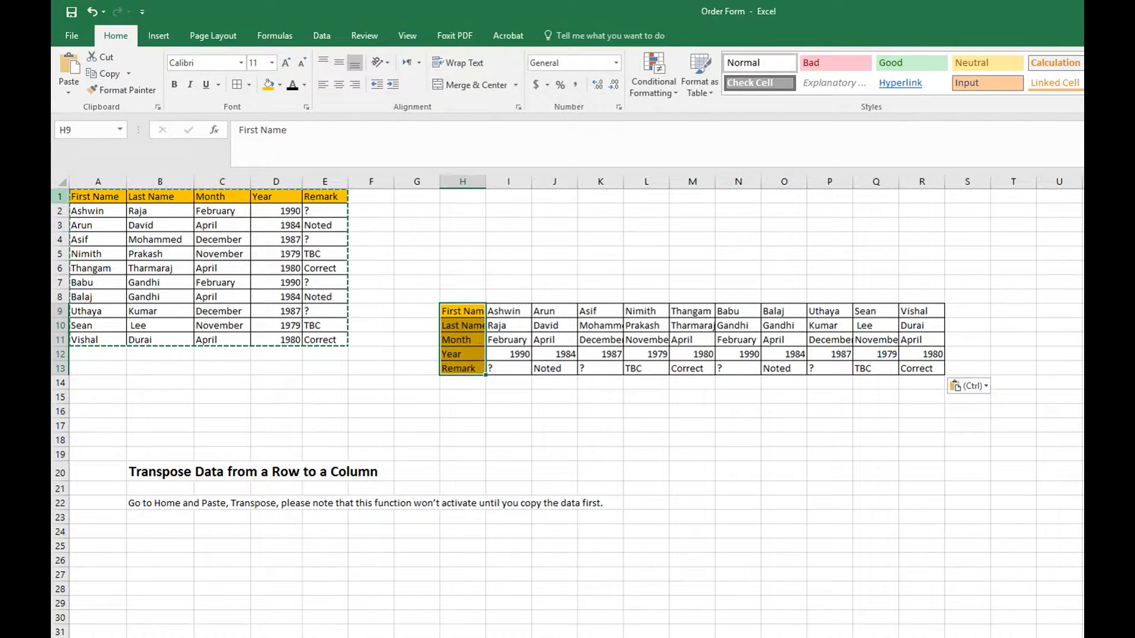
left_click_drag(97, 194, 325, 197)
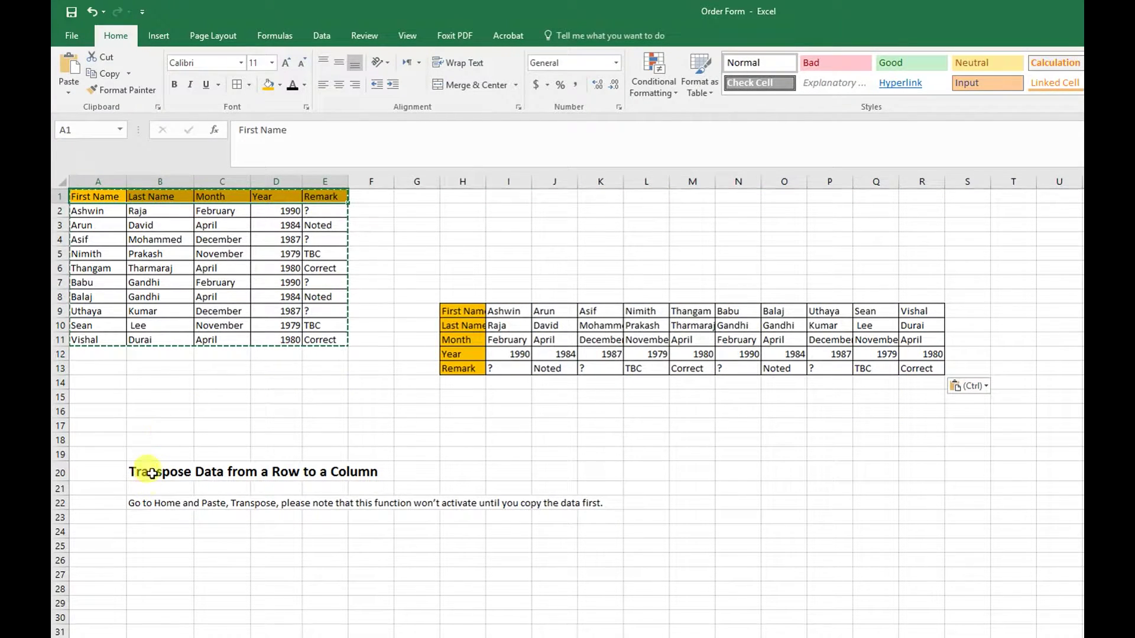
Highlight the tip title in row 20 and the instruction sentence in B22, leaving the text unchanged
left_click_drag(147, 472, 319, 473)
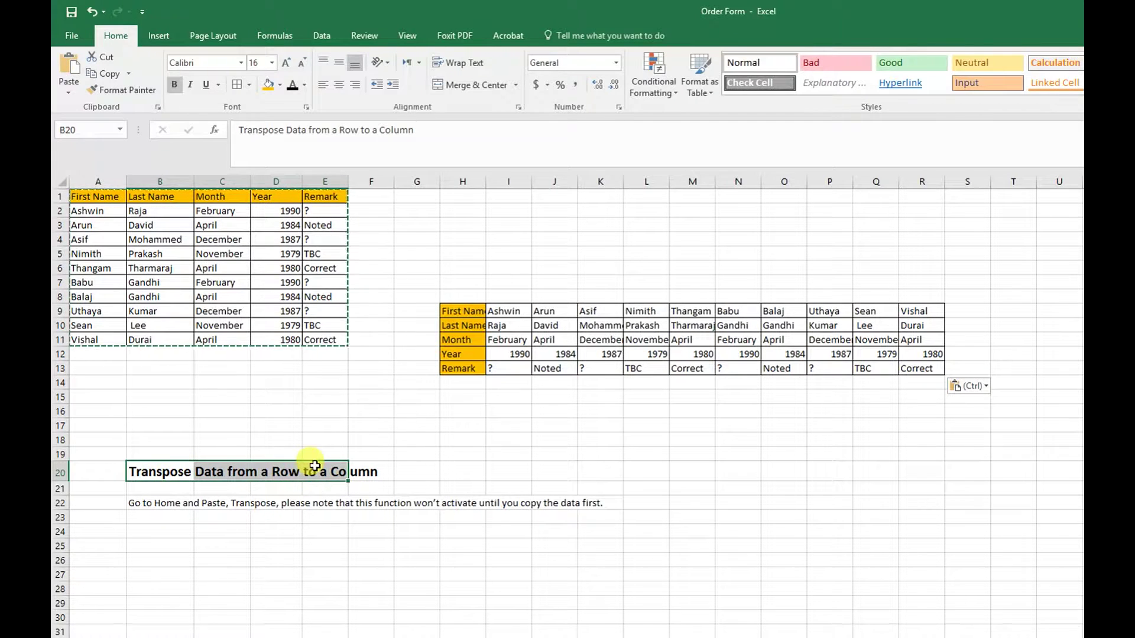
left_click(309, 504)
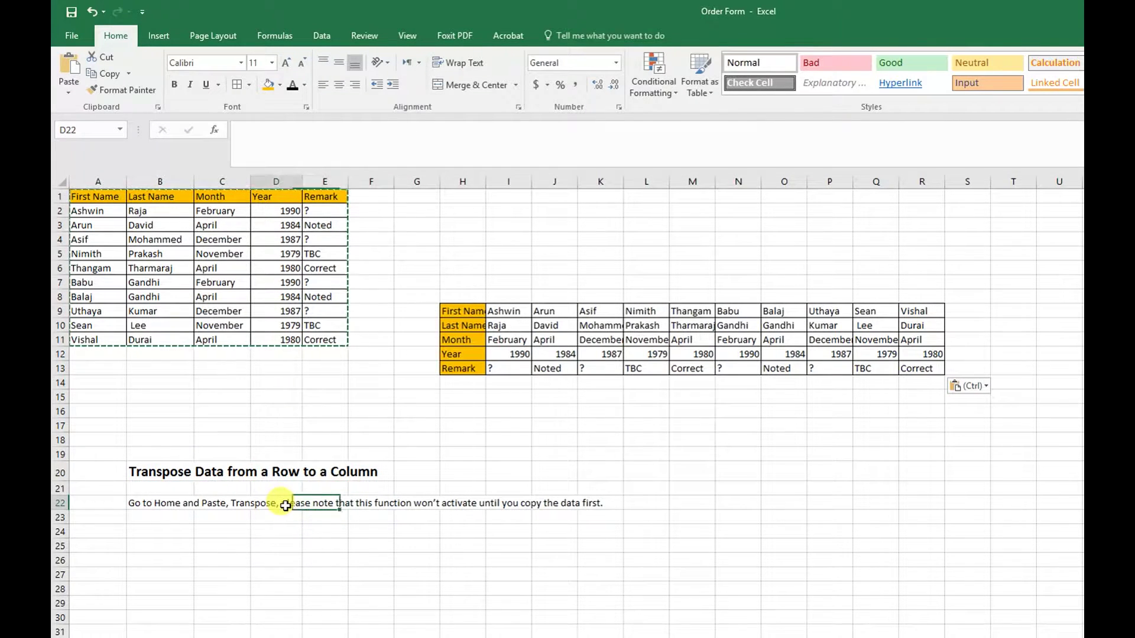
left_click(199, 505)
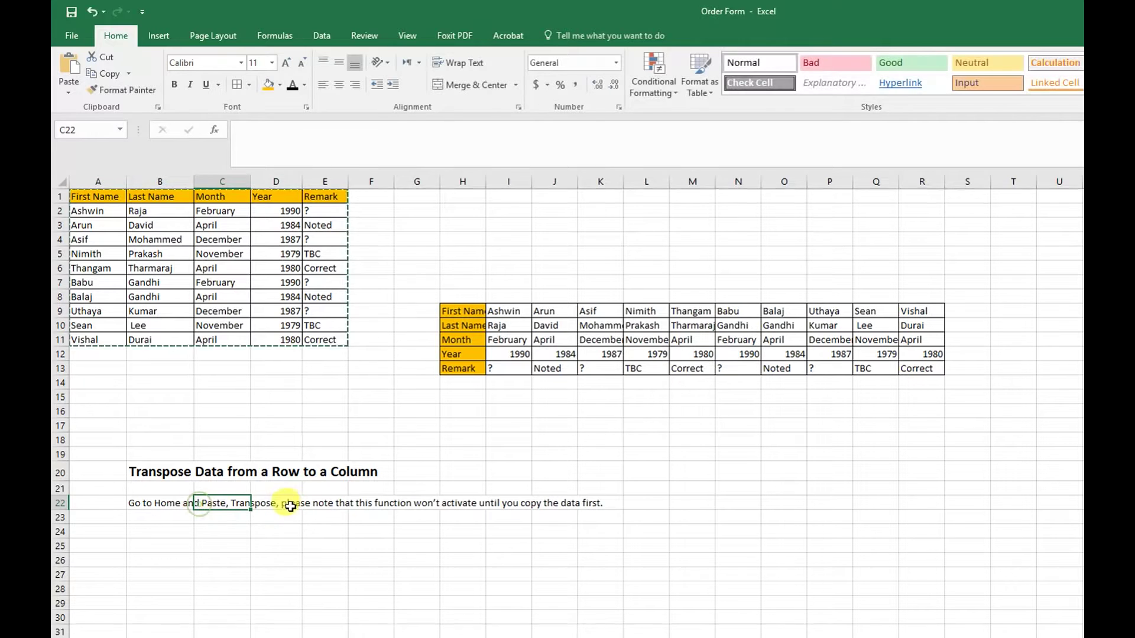
left_click(152, 503)
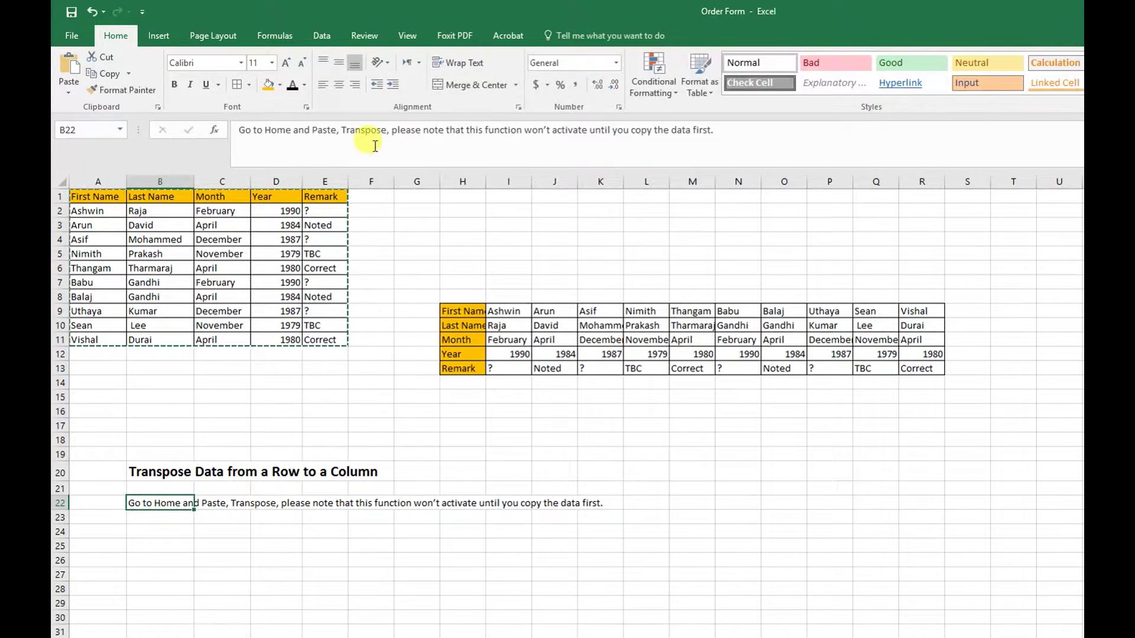
left_click_drag(390, 130, 714, 130)
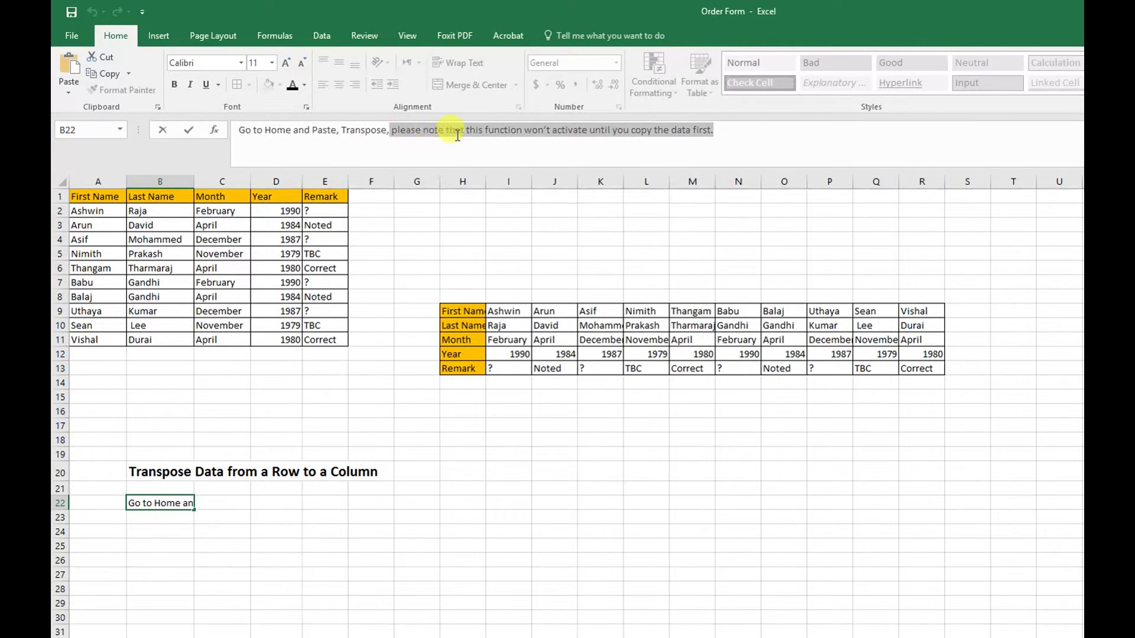
left_click(383, 440)
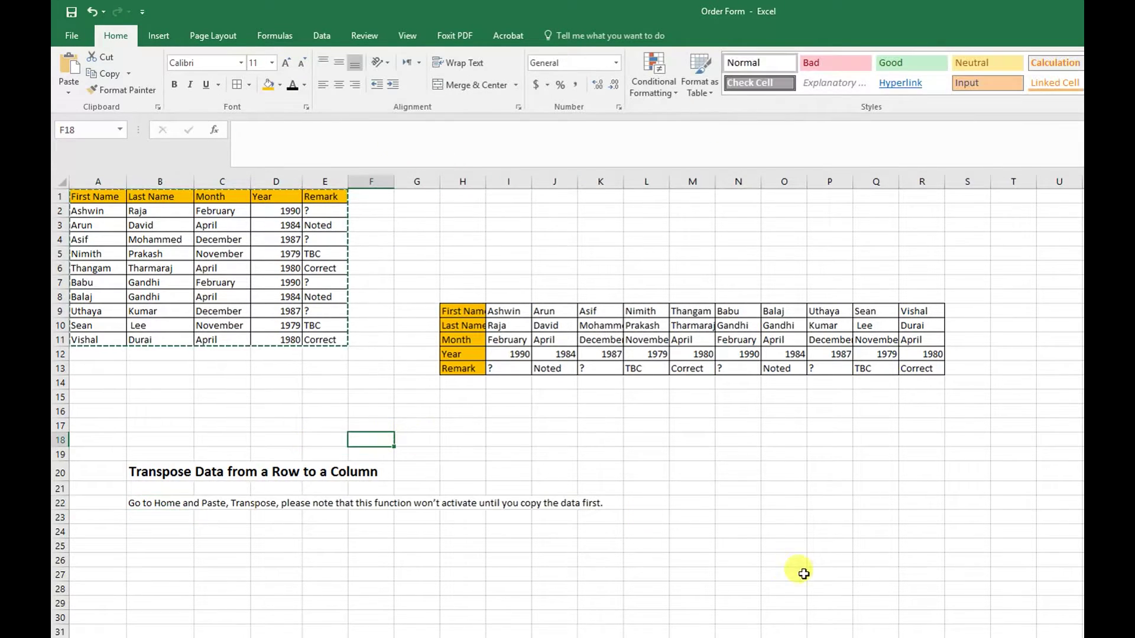
left_click(515, 519)
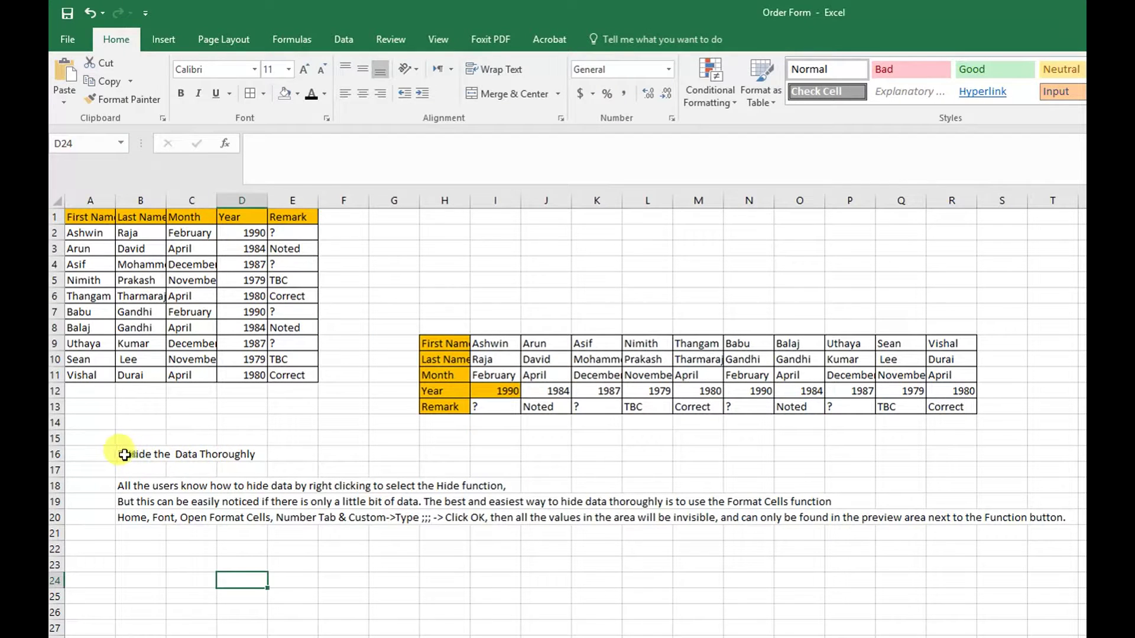
Make the '7. Hide the Data Thoroughly' heading in B16 bold and enlarged to 12 pt
left_click_drag(122, 454, 249, 454)
right_click(216, 448)
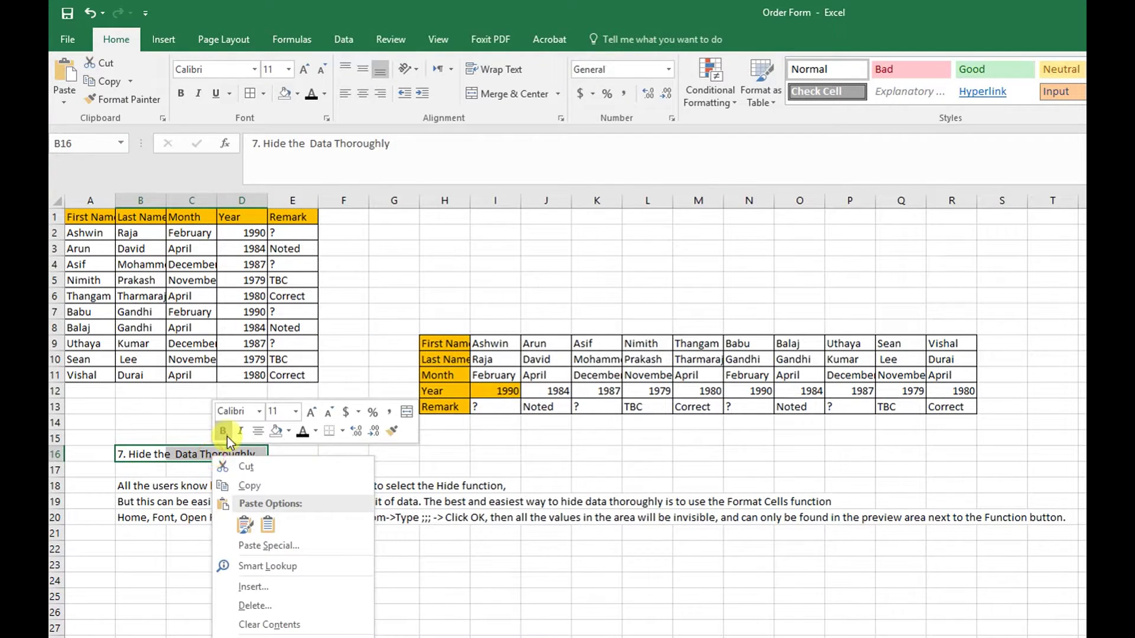
left_click(223, 431)
left_click(311, 412)
left_click(312, 412)
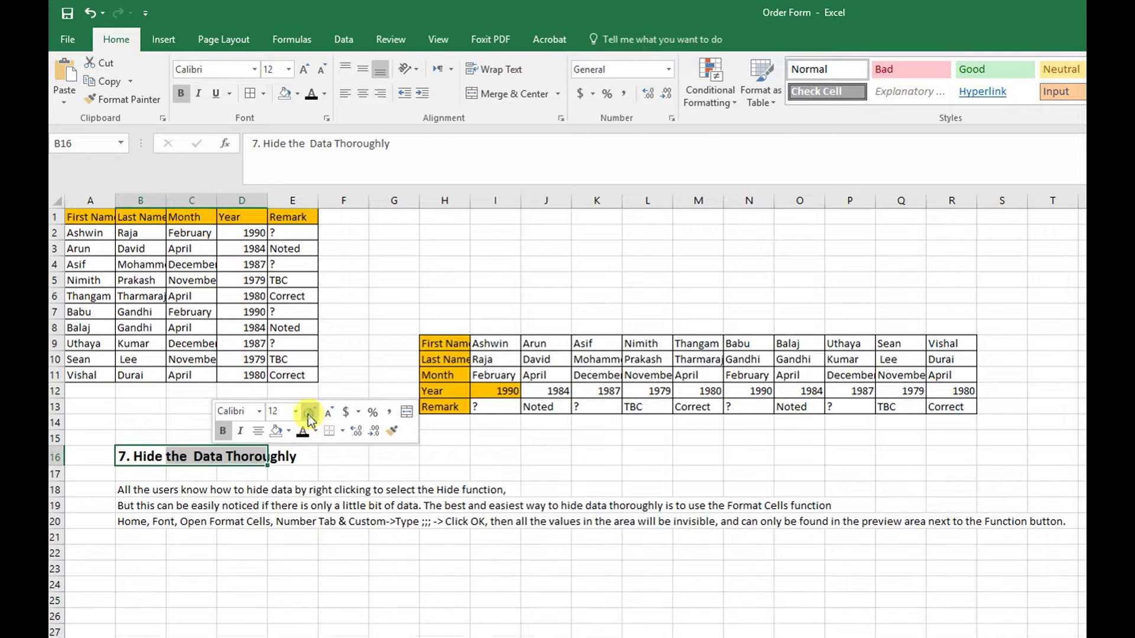
left_click(138, 492)
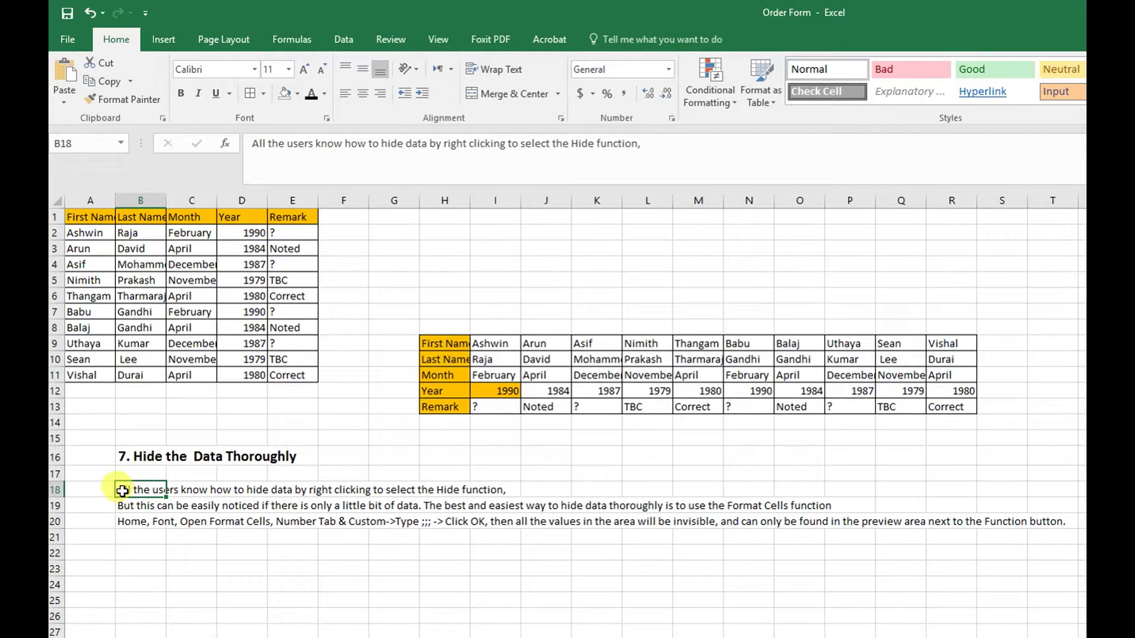
Highlight the row 18 explanation, then select the Year column D and bring up its column options
left_click_drag(120, 490, 501, 492)
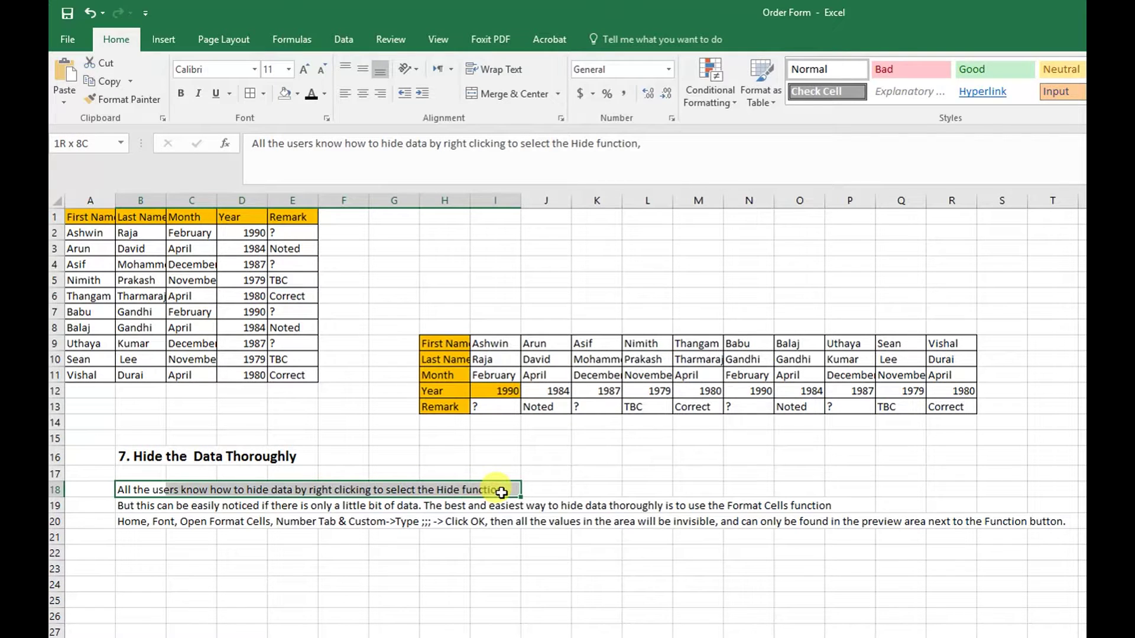
left_click(549, 201)
right_click(549, 202)
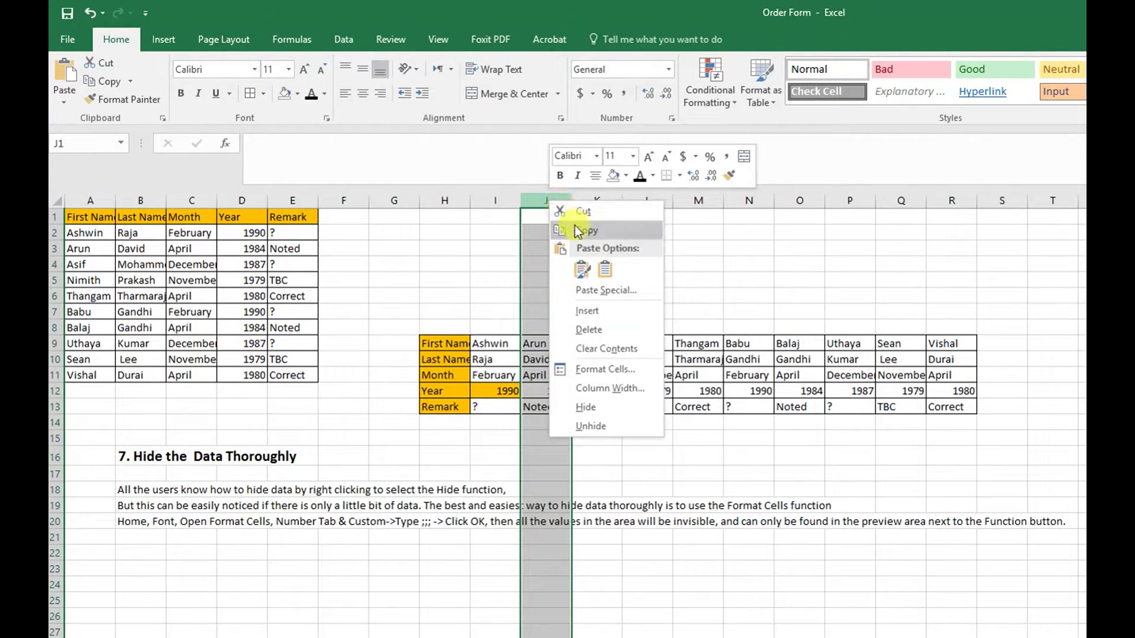
left_click(236, 158)
left_click(240, 199)
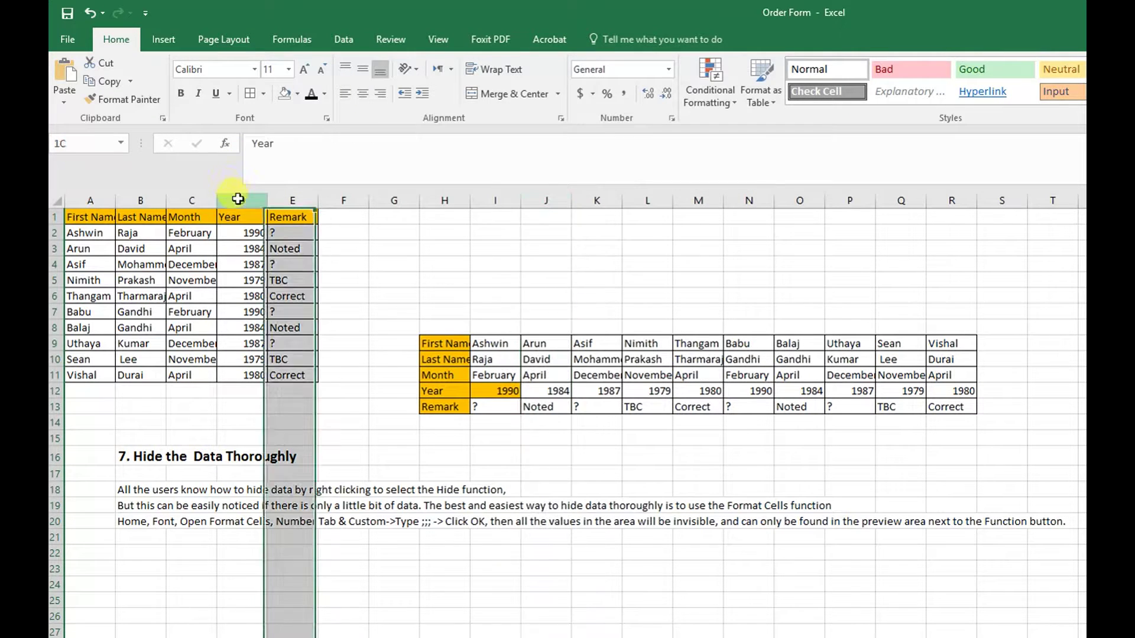
right_click(240, 200)
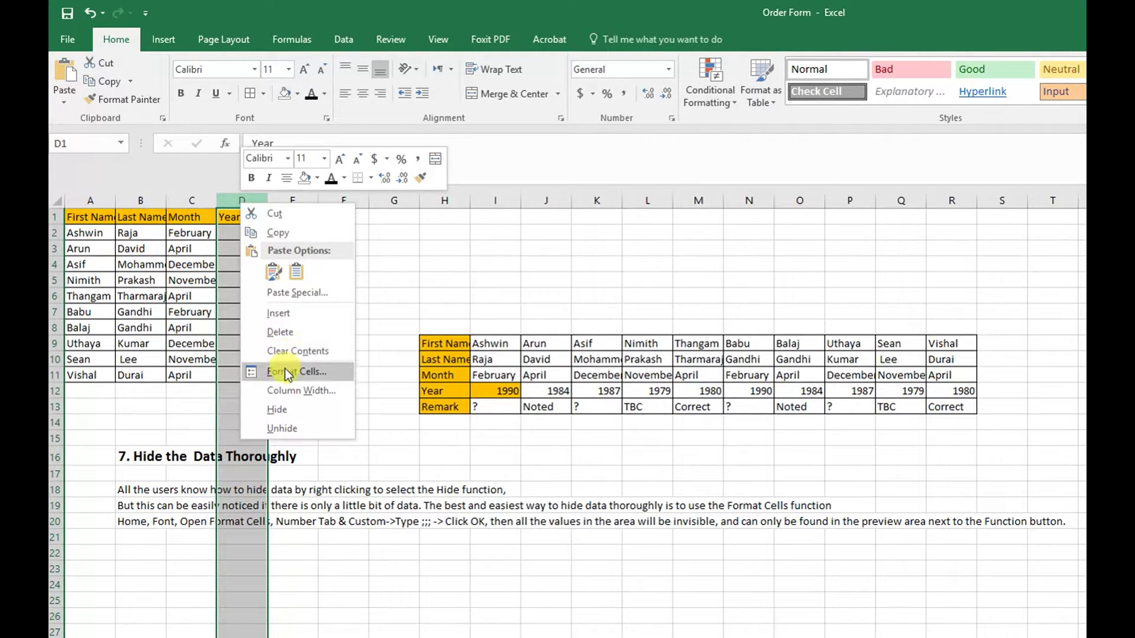
Hide the Year column D, then unhide it from the C–E column selection
left_click(278, 411)
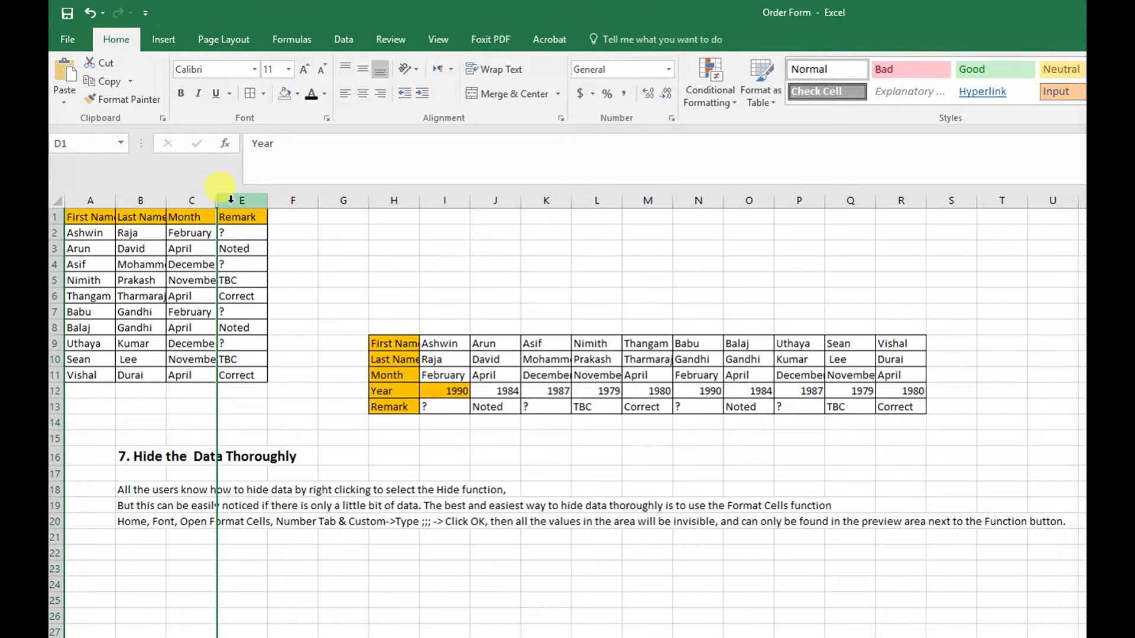
left_click_drag(230, 199, 192, 201)
right_click(193, 201)
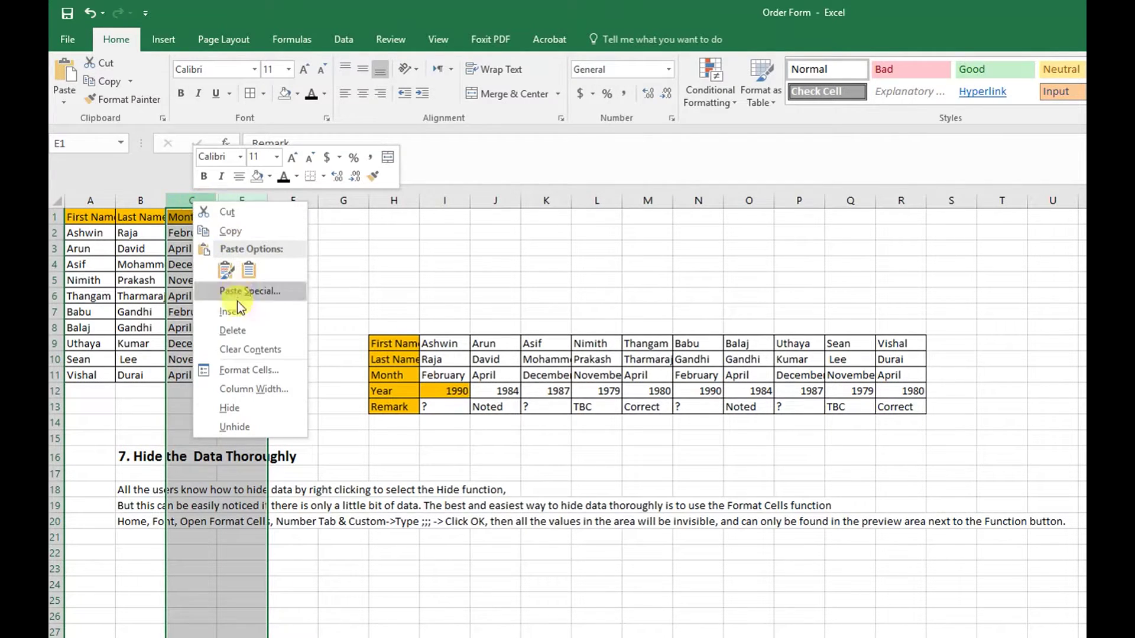
left_click(247, 421)
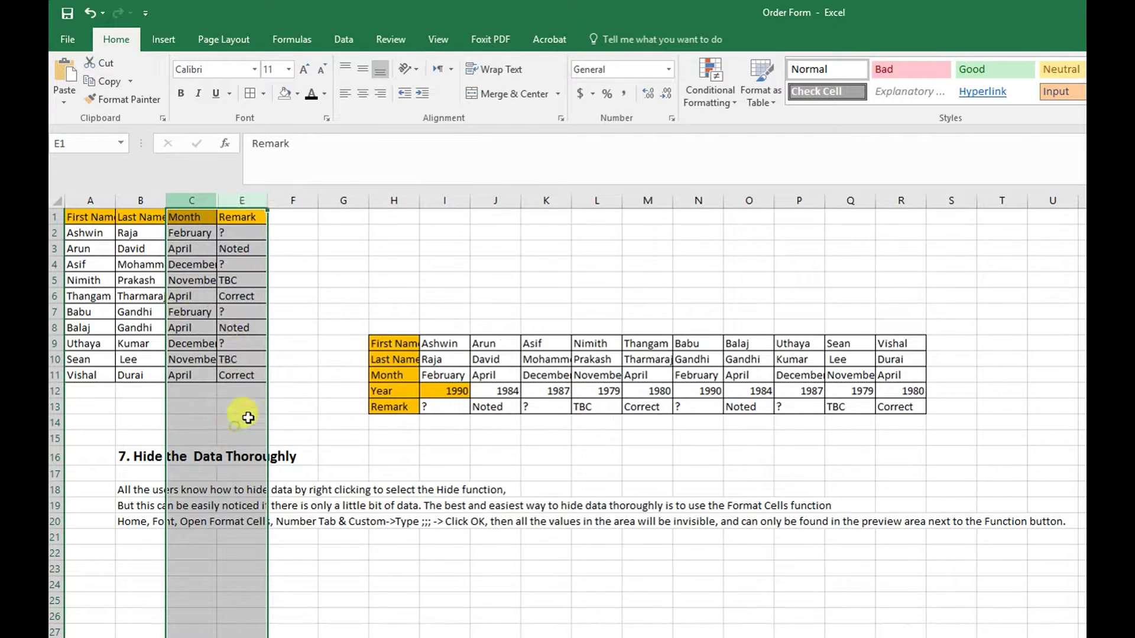
Select the restored years 1990–1980 in D2:D11
left_click(253, 248)
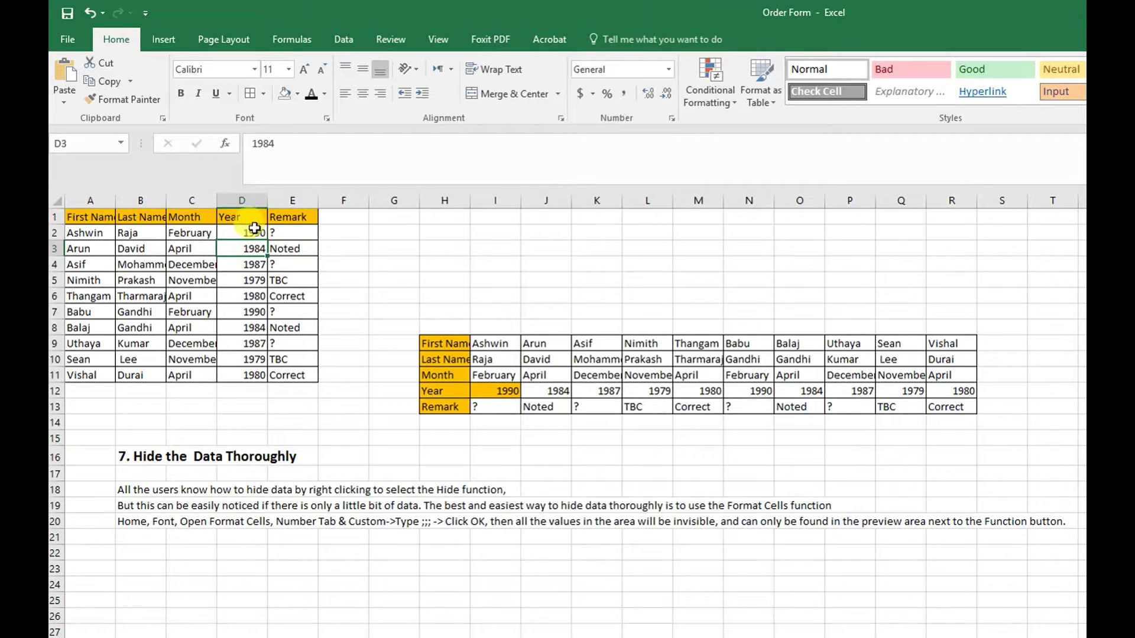
left_click_drag(254, 232, 254, 375)
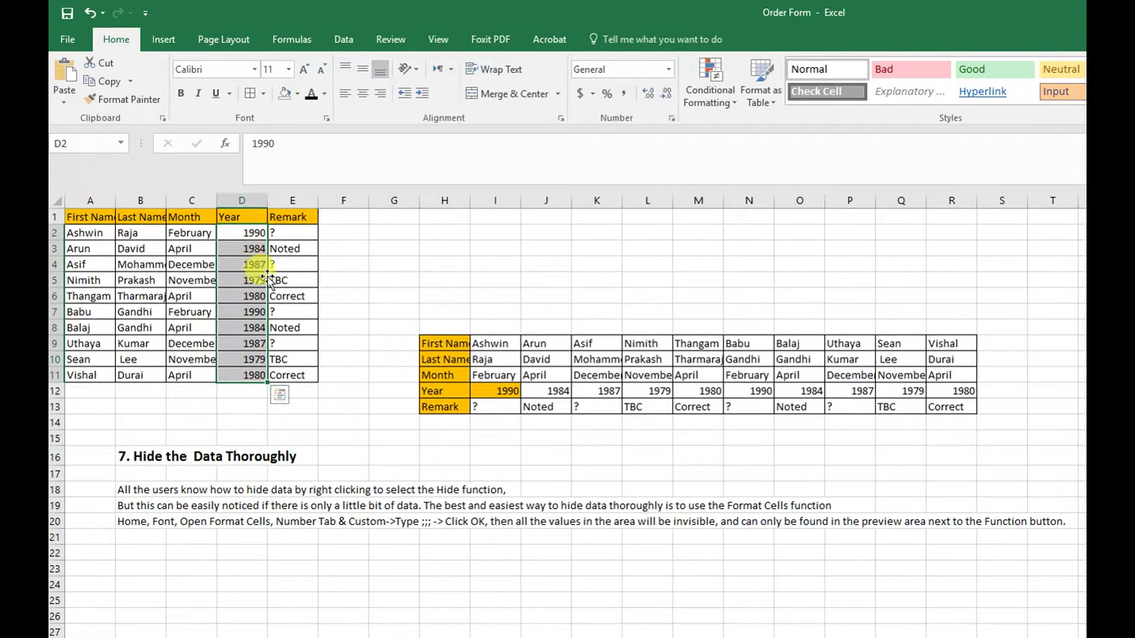
left_click(233, 359)
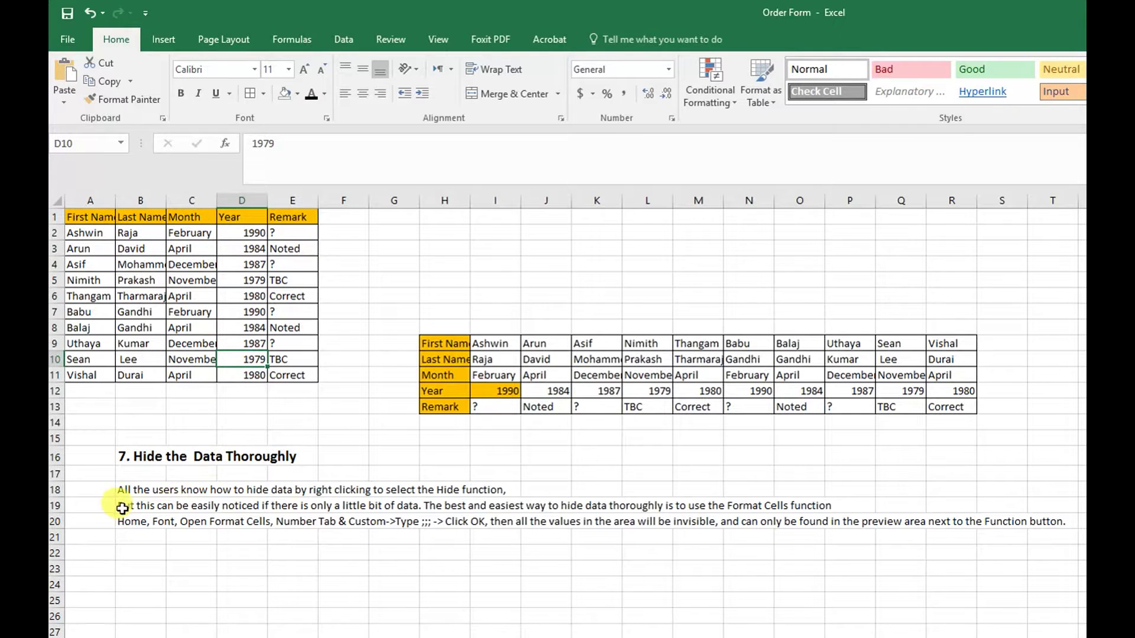
left_click_drag(123, 509, 814, 507)
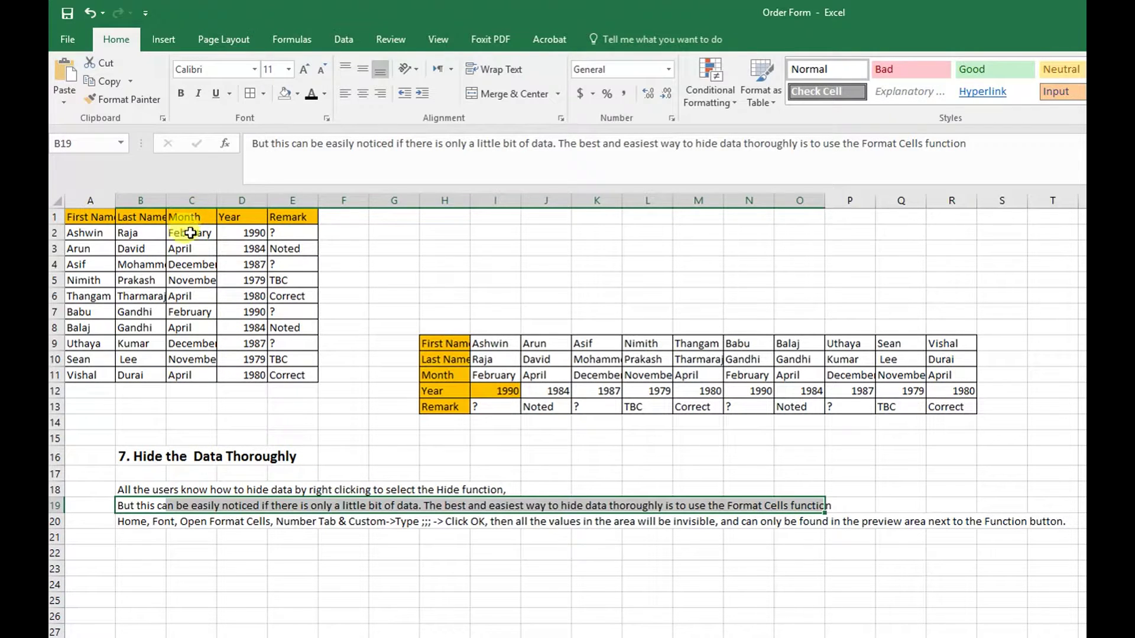
left_click_drag(254, 233, 258, 376)
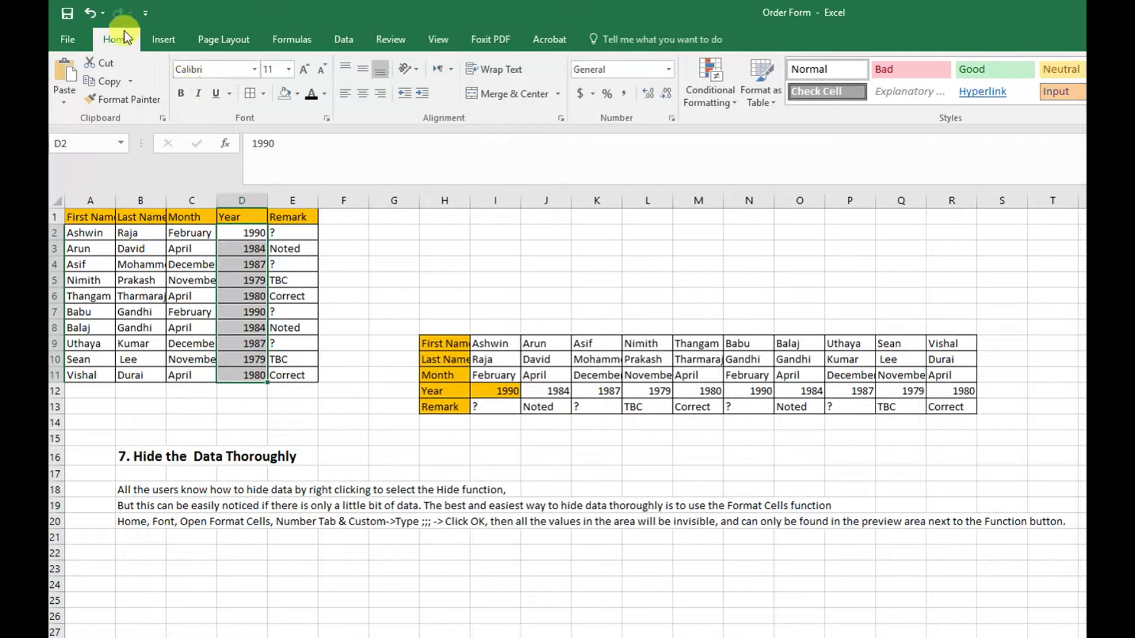
Give D2:D11 the custom number format ;;; so the years no longer display
left_click(324, 119)
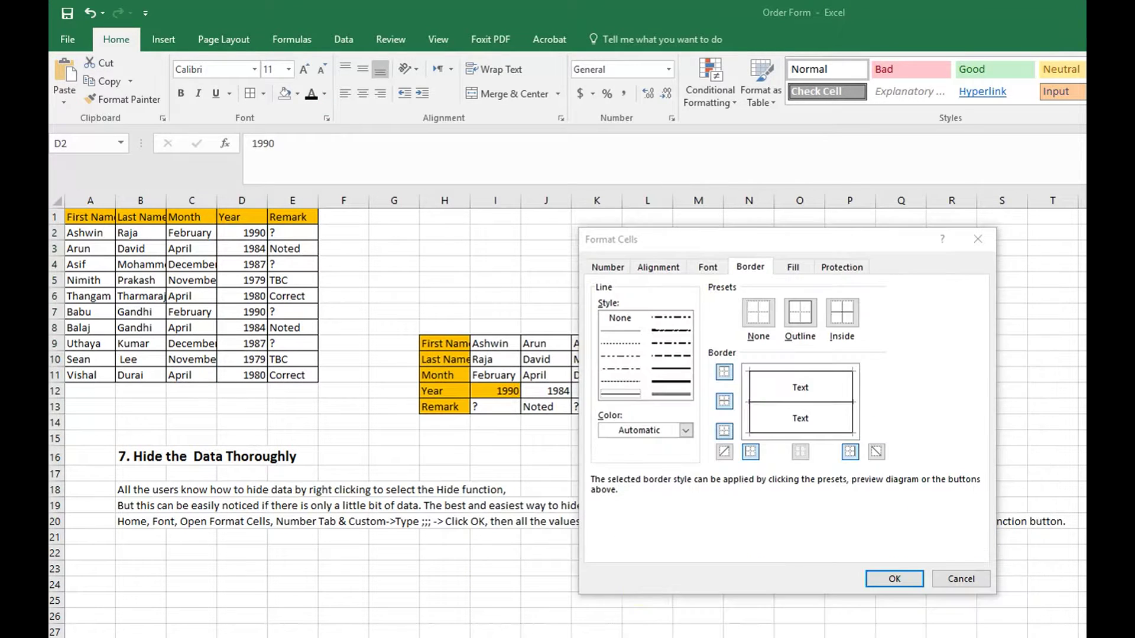
left_click(609, 267)
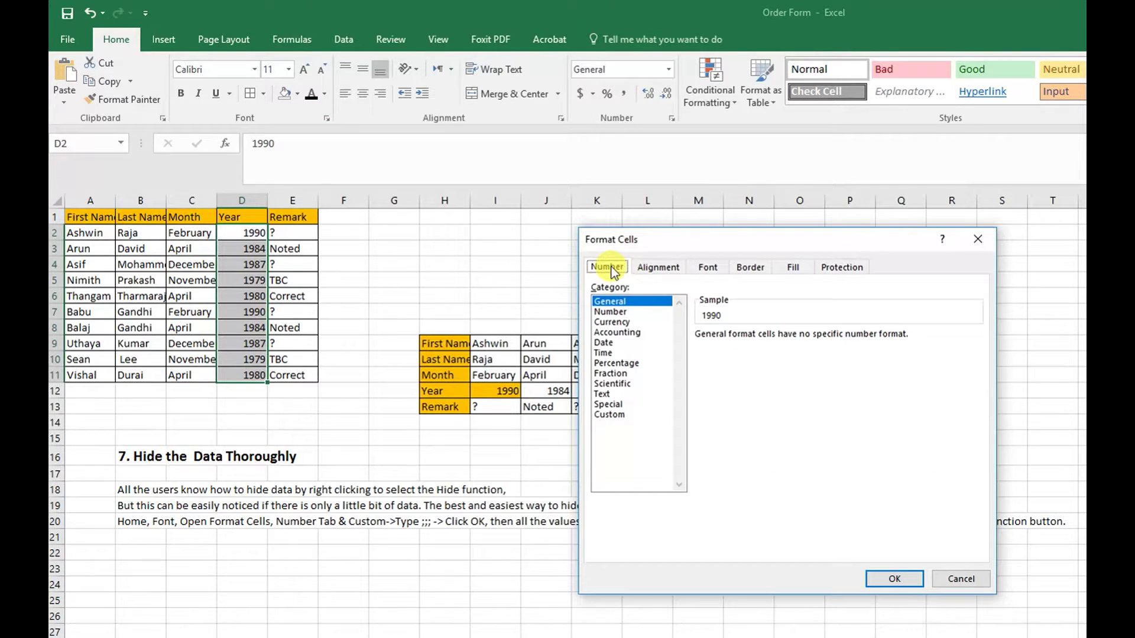
left_click(609, 414)
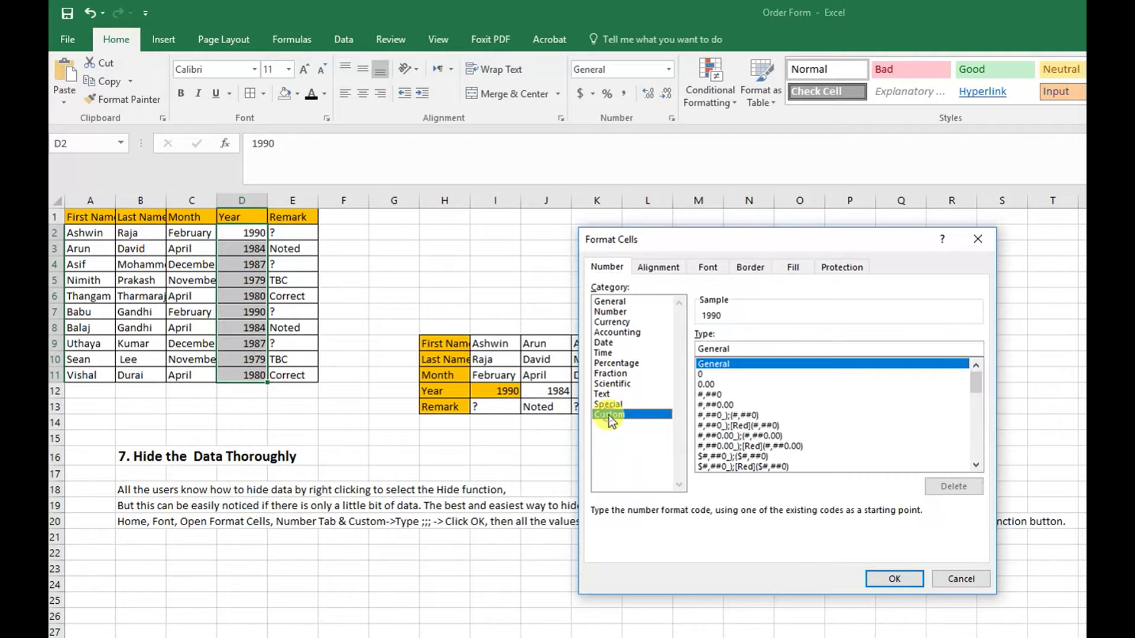
left_click(714, 349)
double_click(742, 350)
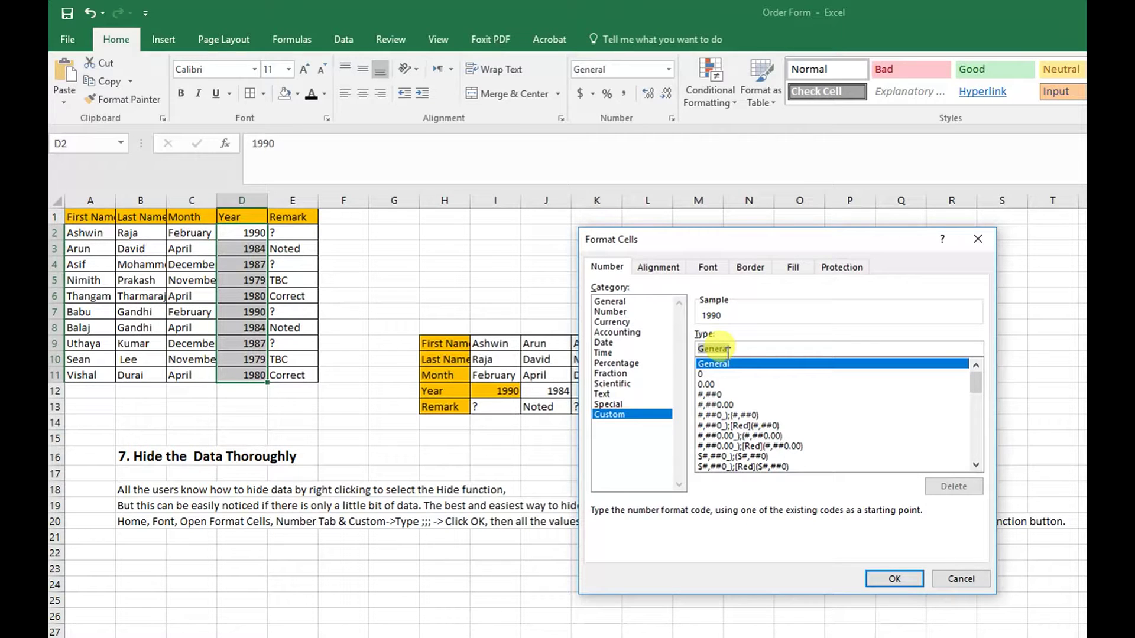
type(";;;")
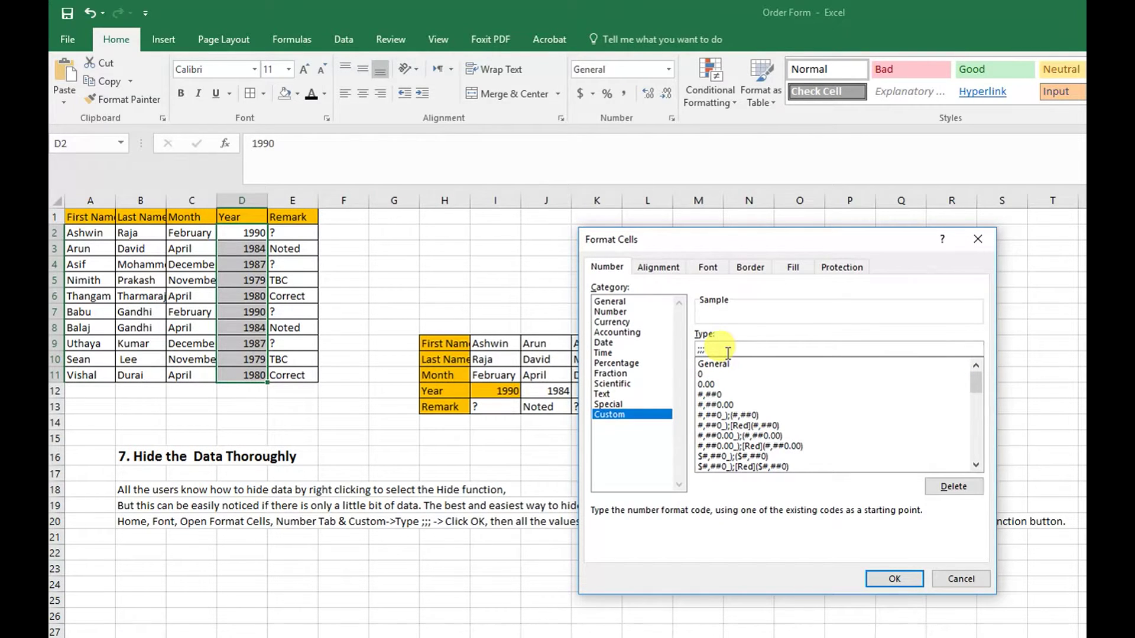
left_click(896, 579)
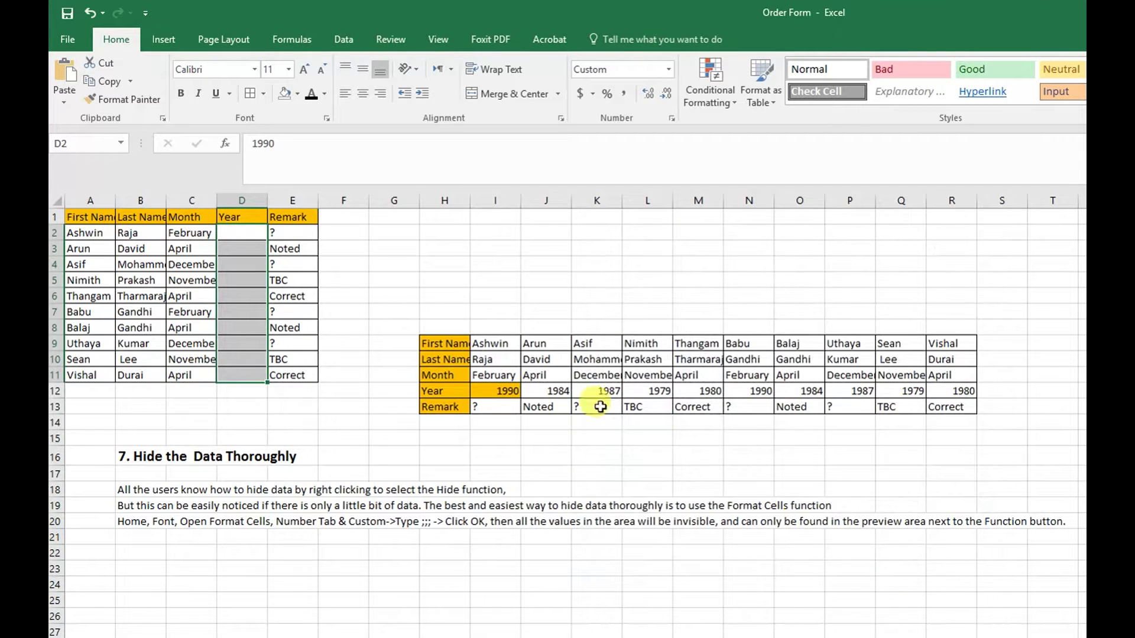
left_click(252, 239)
left_click_drag(252, 239, 252, 375)
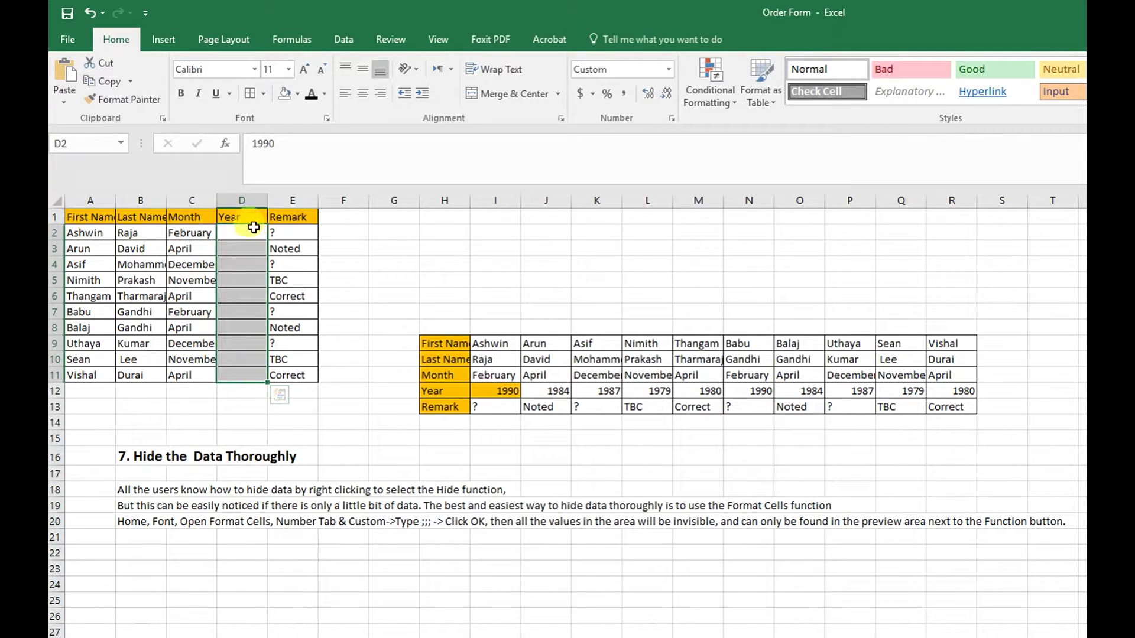
mouse_move(253, 226)
left_mouse_down()
mouse_move(253, 311)
mouse_move(256, 240)
left_mouse_up()
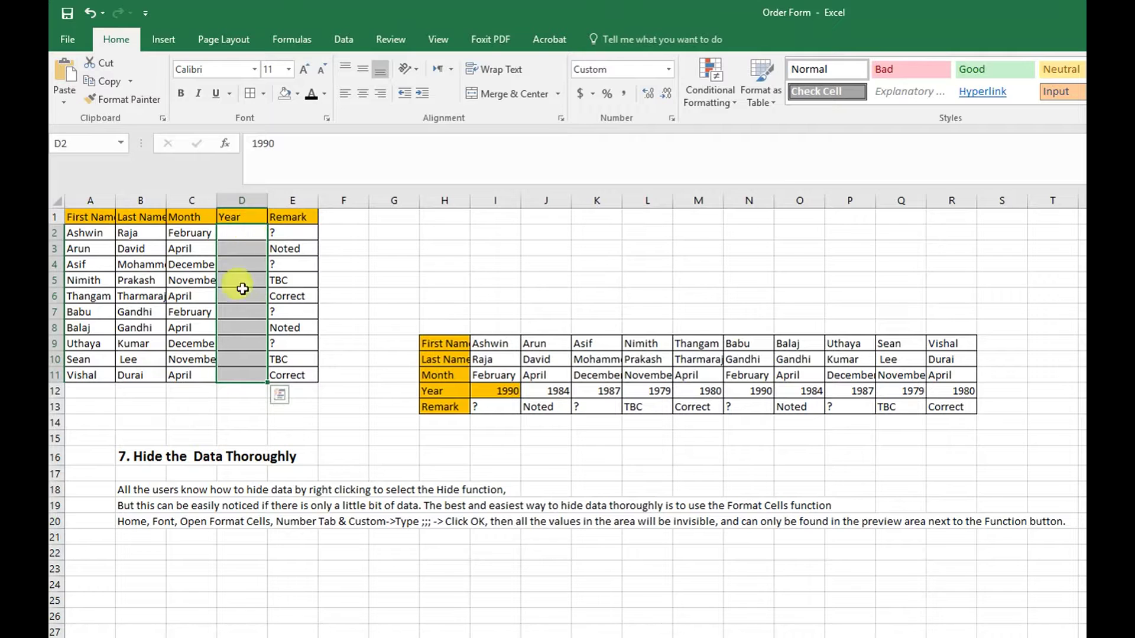
left_click(243, 296)
left_click(243, 248)
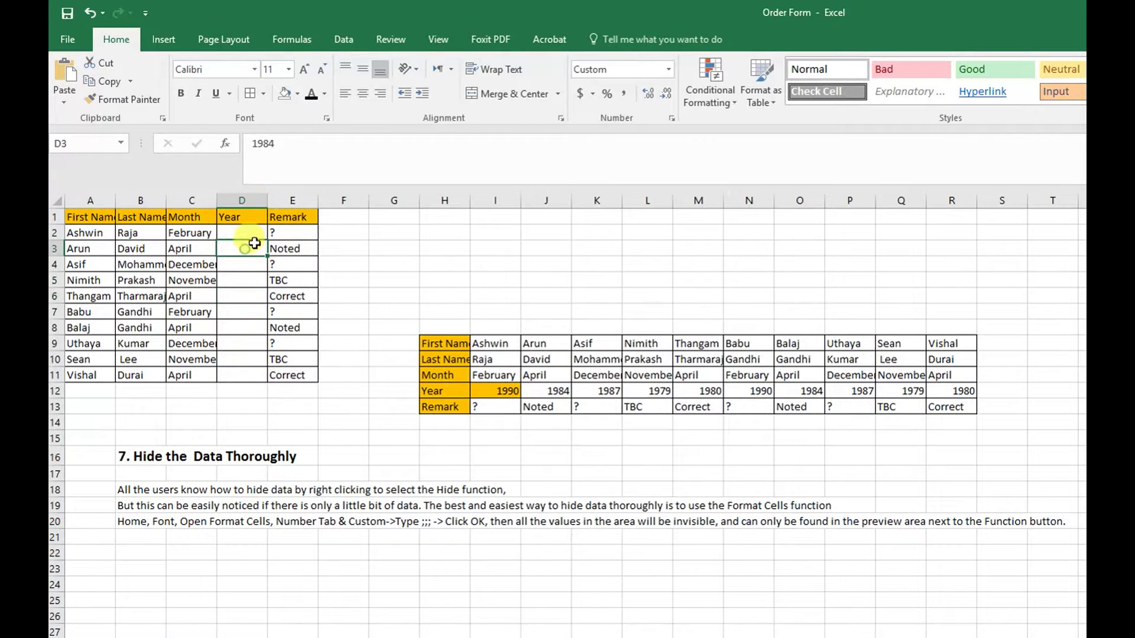
left_click(279, 141)
left_click(239, 280)
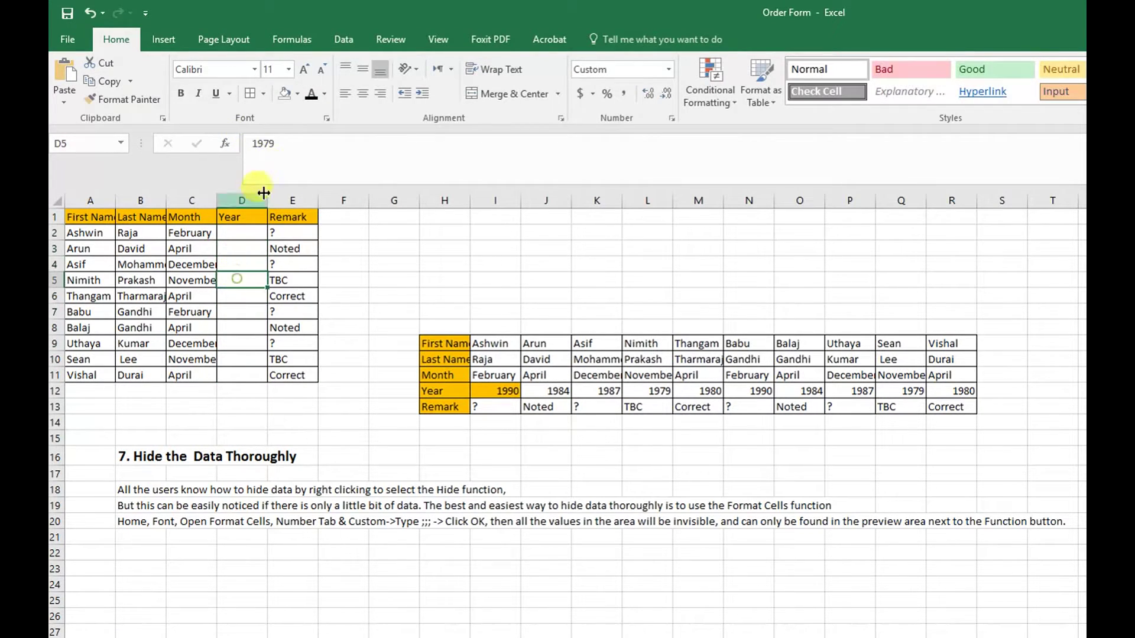
left_click(235, 329)
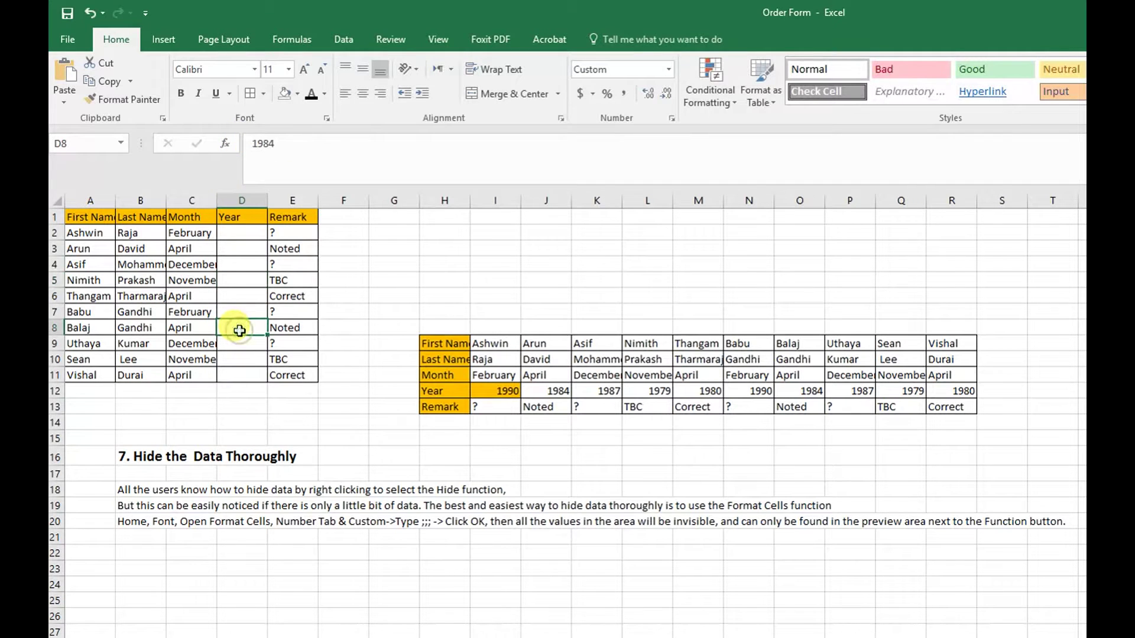
double_click(262, 158)
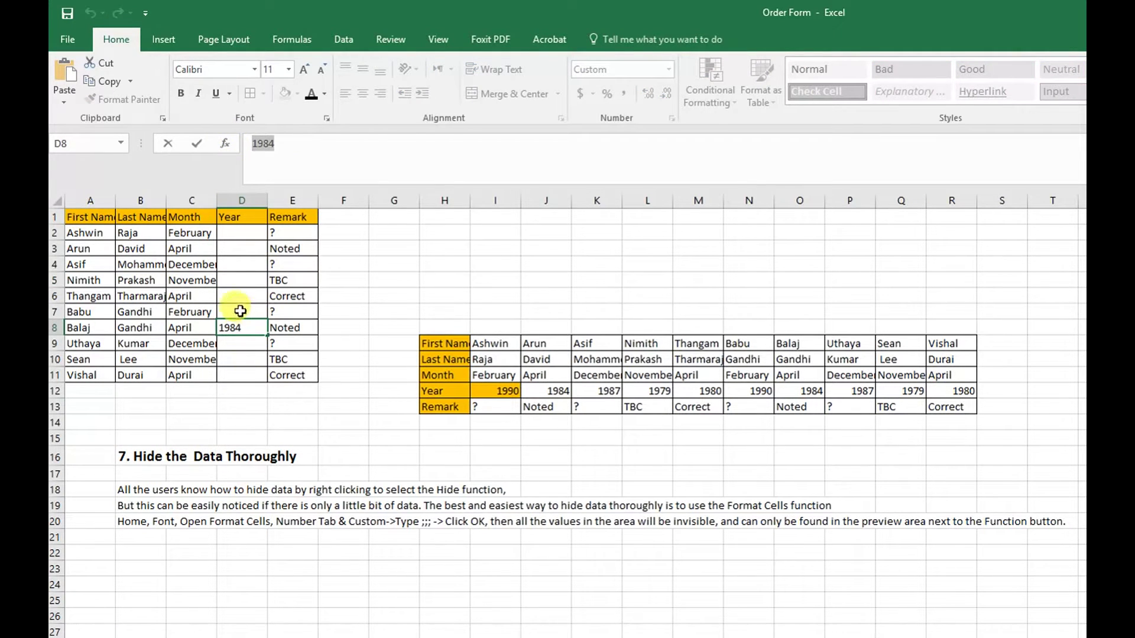
left_click(240, 342)
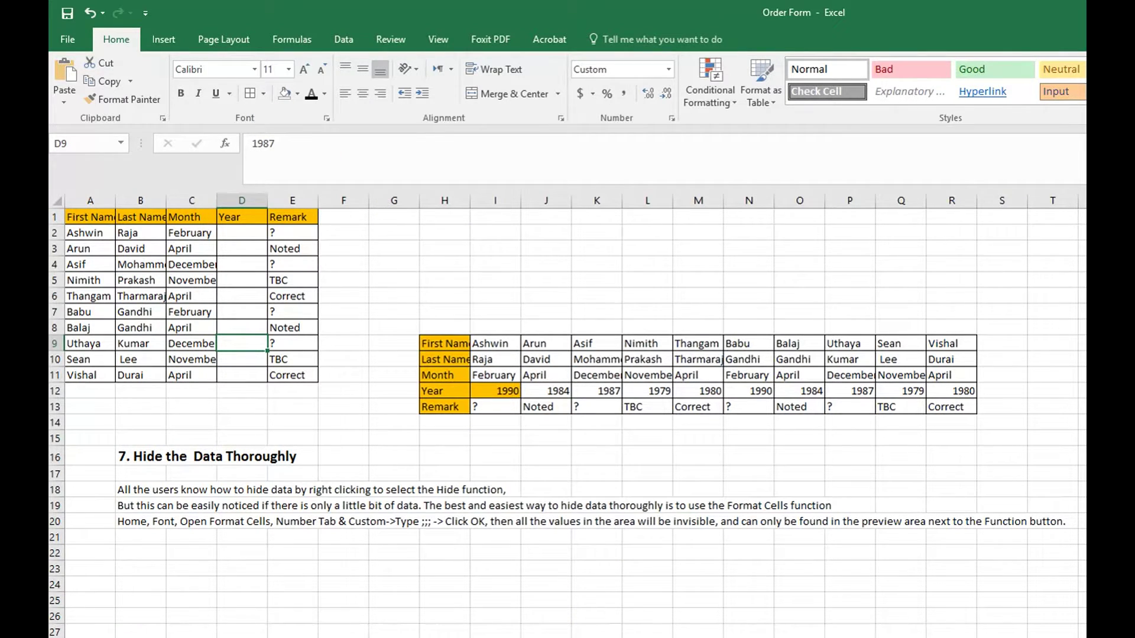
left_click(137, 522)
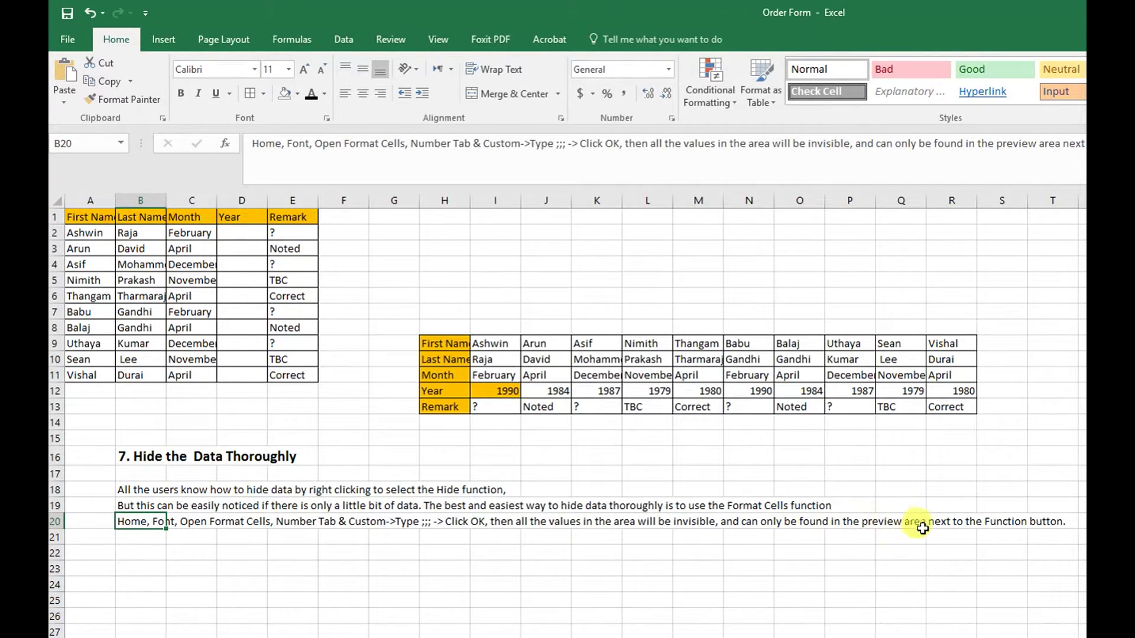
Select an empty cell on the 10 Tips & Tricks name-table sheet
left_click(1041, 525)
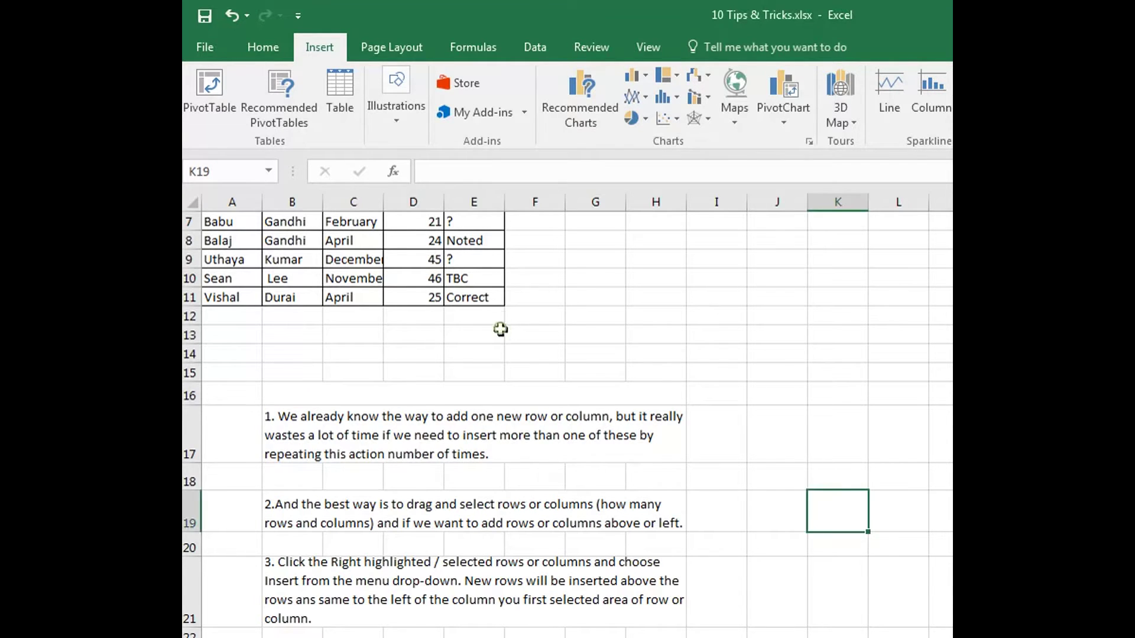
Insert two entire blank rows above Thangam's record in the name table
scroll(500, 330, "up", 2)
right_click(214, 319)
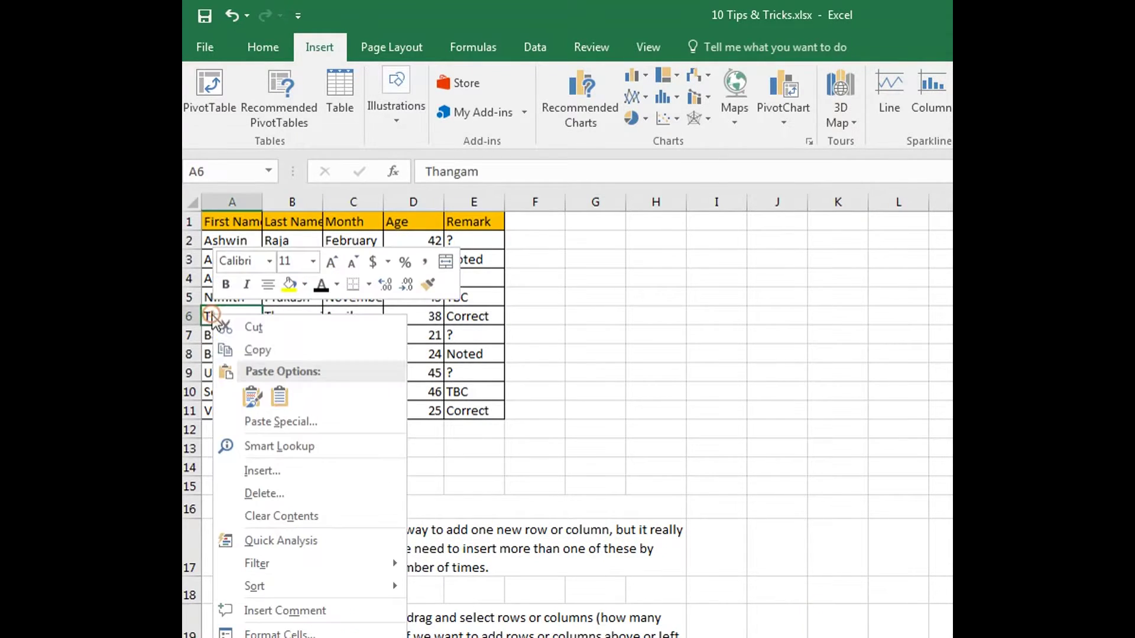
left_click(269, 473)
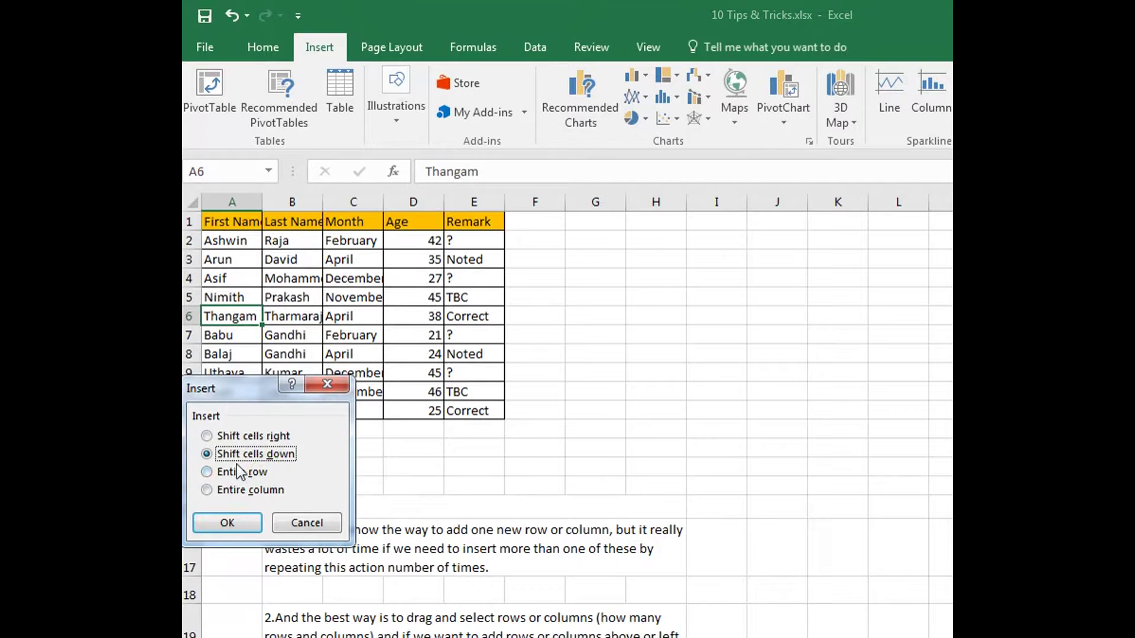
left_click(239, 472)
left_click(230, 522)
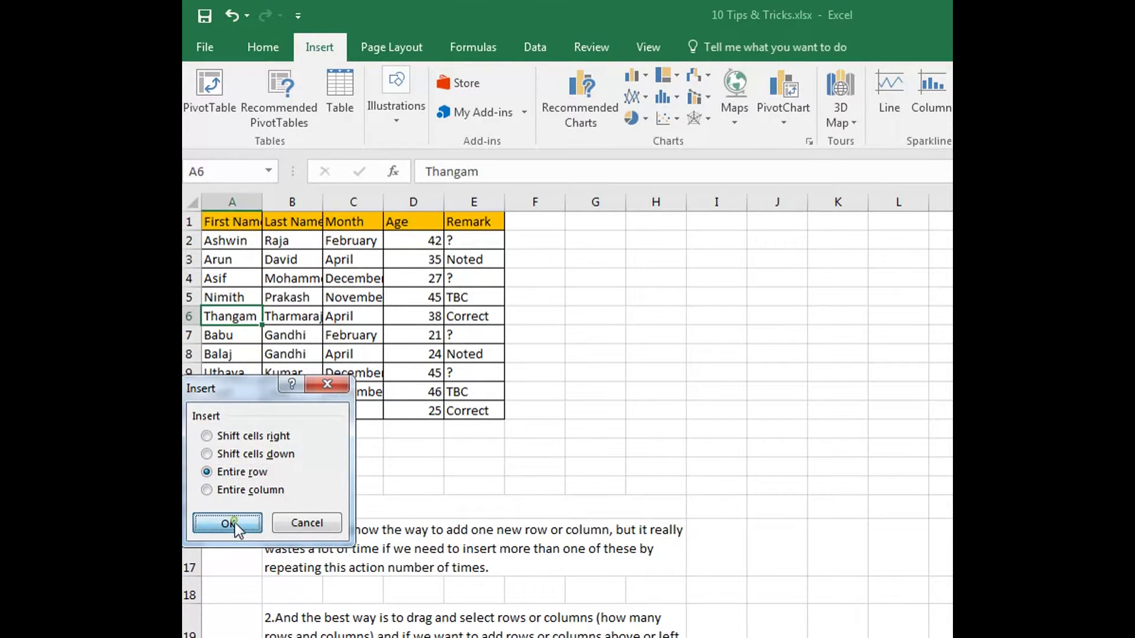
left_click(228, 334)
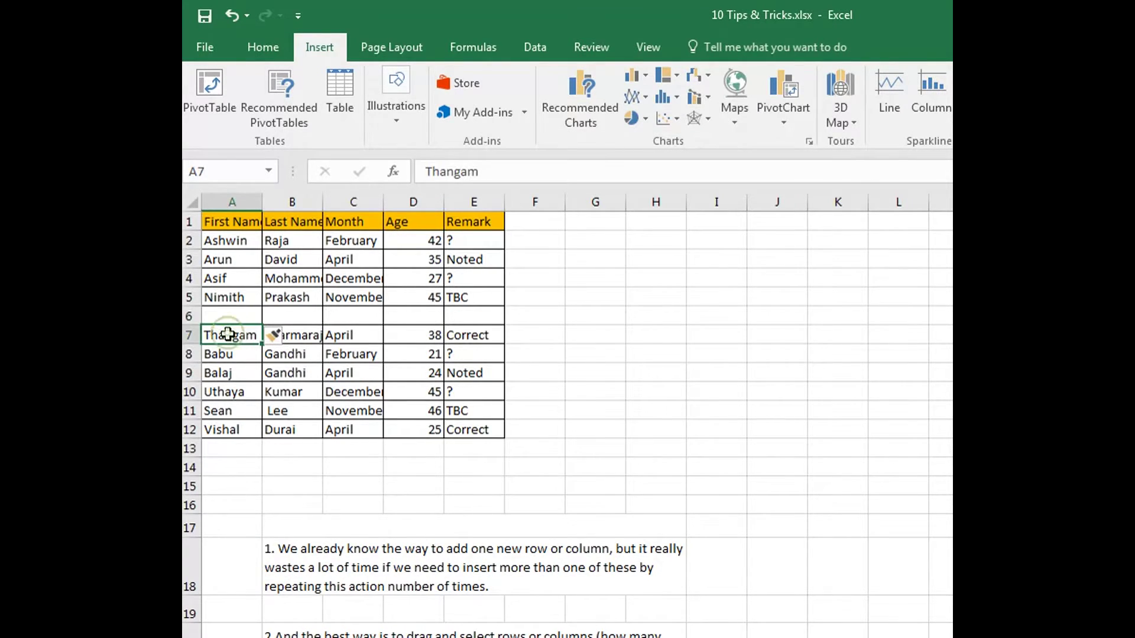
right_click(228, 336)
left_click(284, 473)
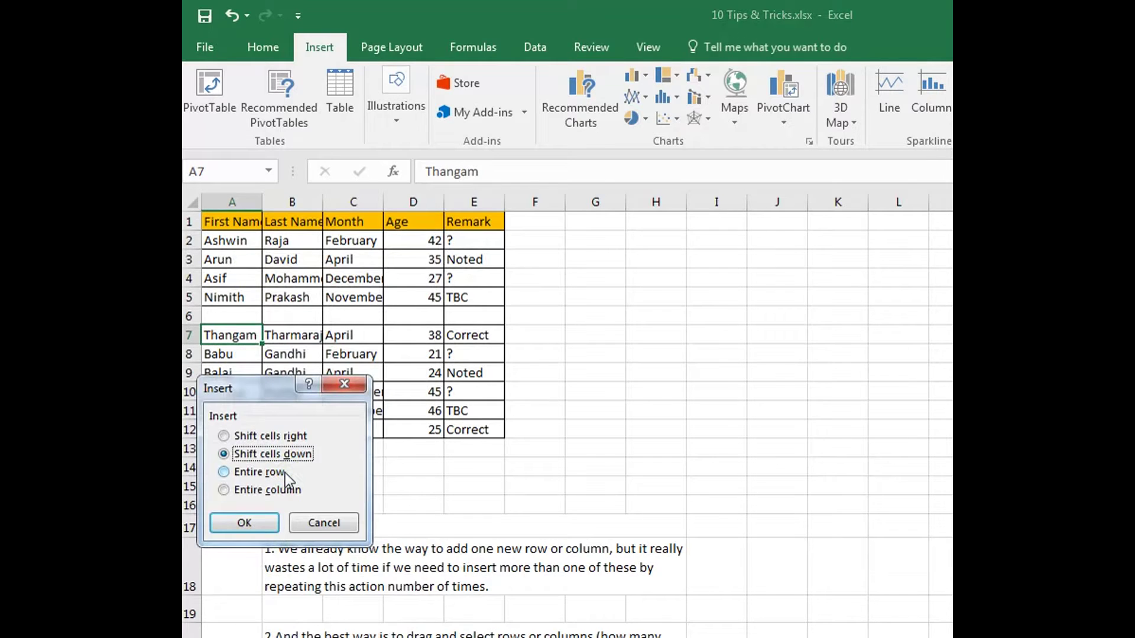
left_click(266, 474)
left_click(244, 522)
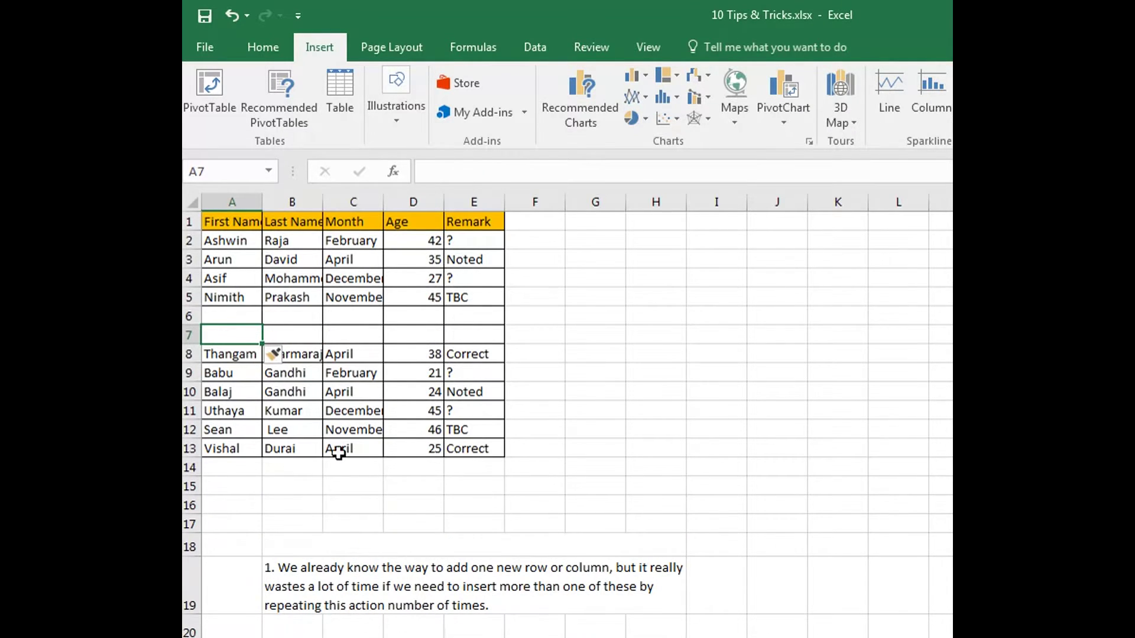
Undo both blank-row insertions so the records run unbroken again
left_click(338, 451)
left_click(232, 15)
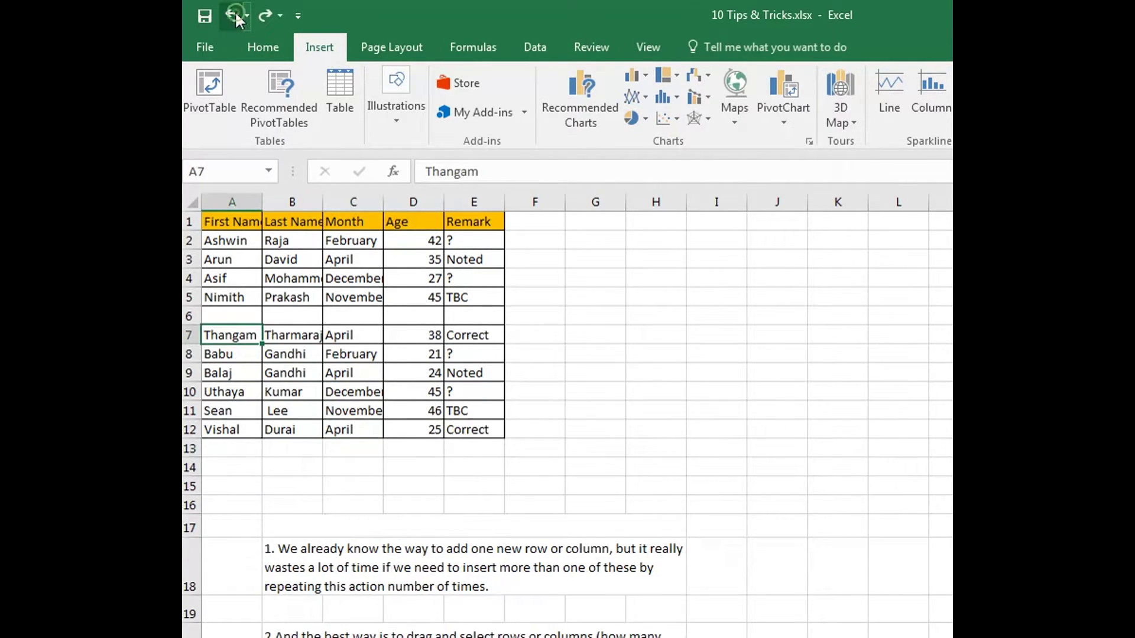
left_click(231, 16)
scroll(432, 509, "down", 1)
Insert four blank rows at rows 6–9, pushing Thangam's record down to row 10
scroll(388, 562, "down", 2)
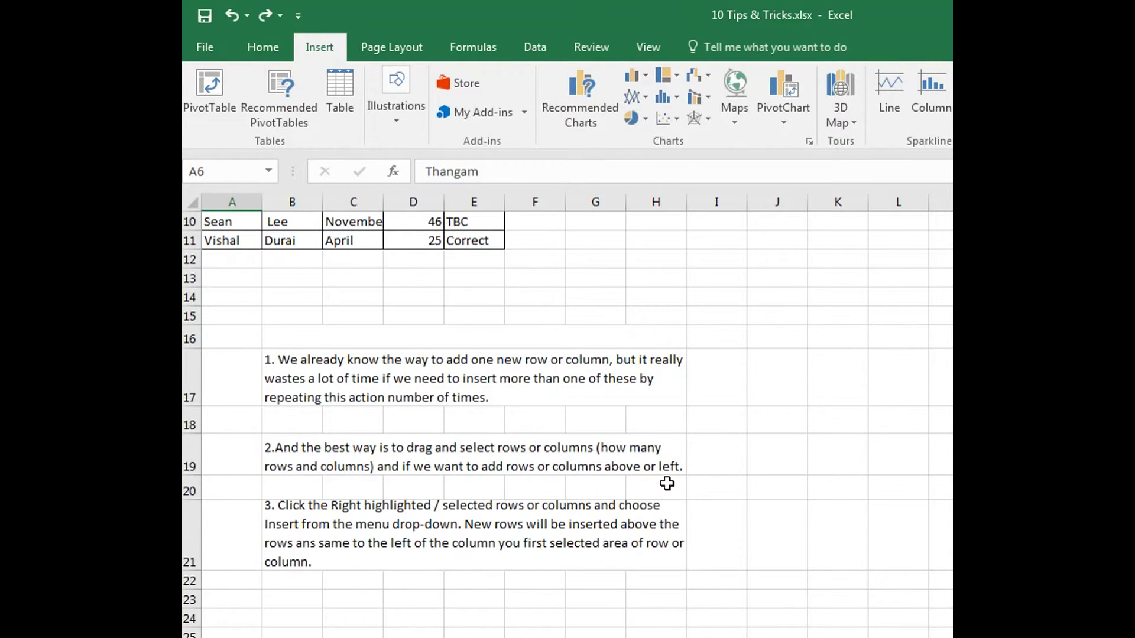
scroll(666, 483, "up", 1)
scroll(667, 483, "up", 2)
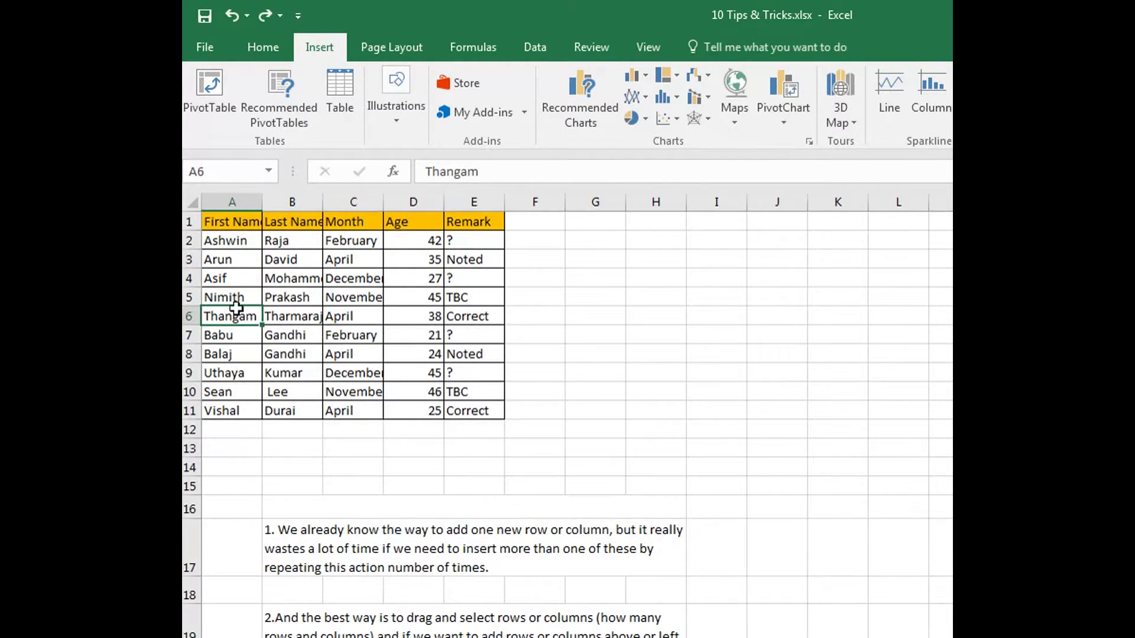
left_click_drag(189, 297, 202, 354)
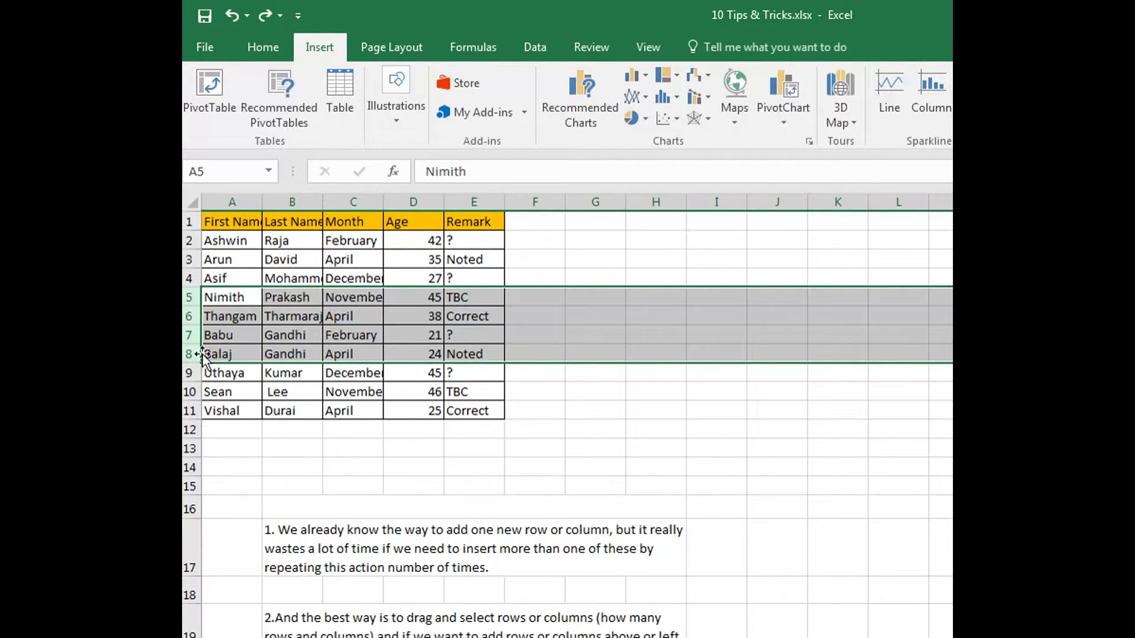
left_click_drag(190, 316, 201, 369)
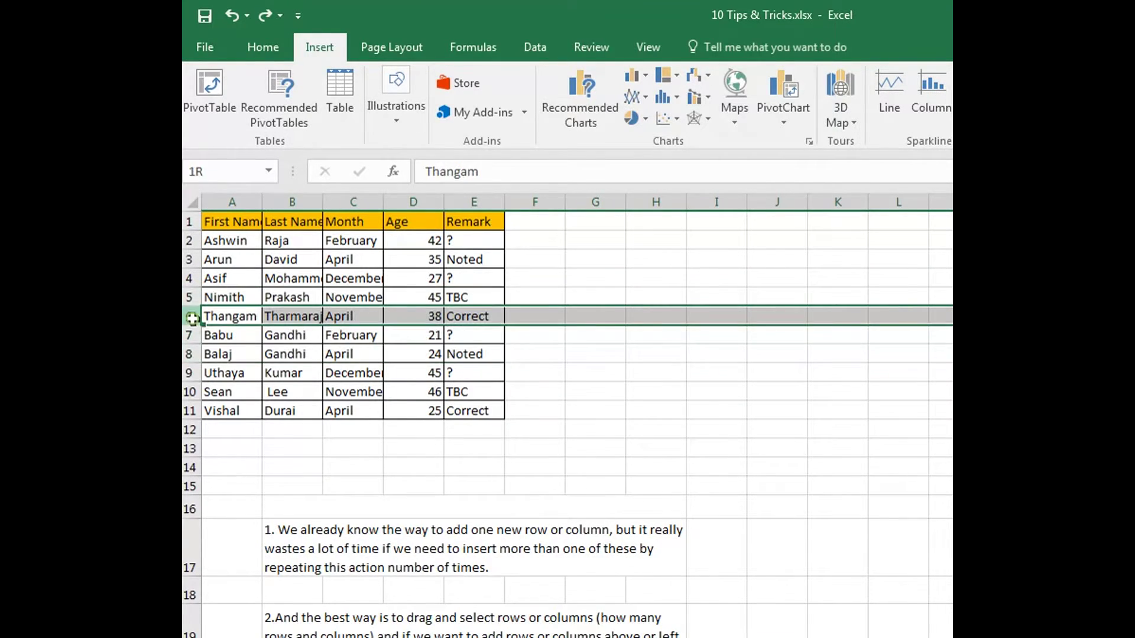
right_click(201, 371)
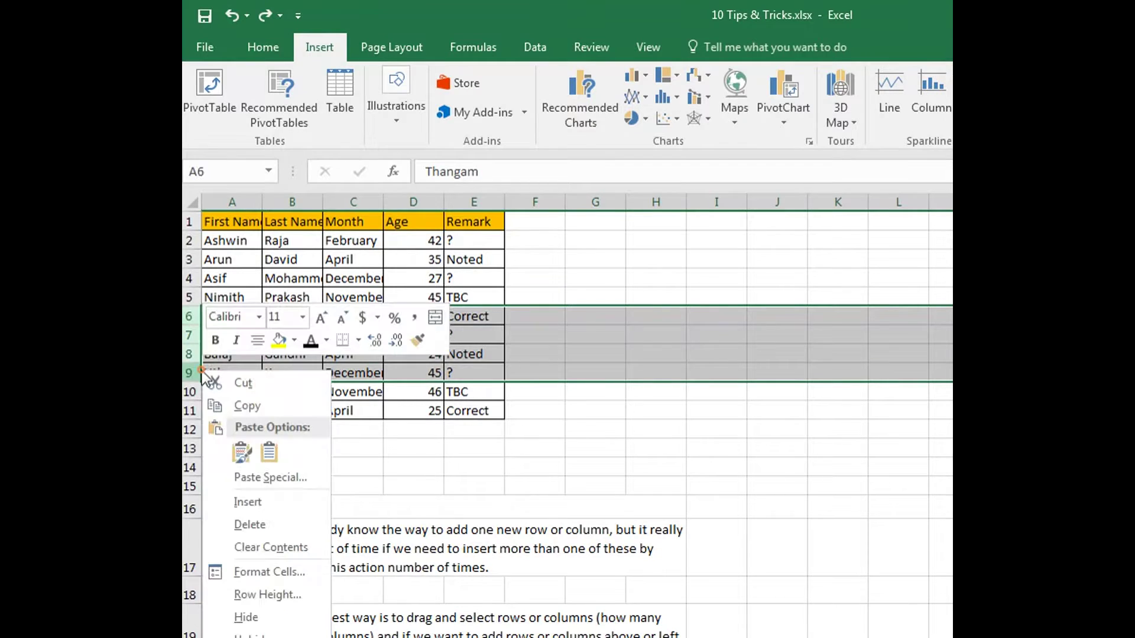
left_click(261, 504)
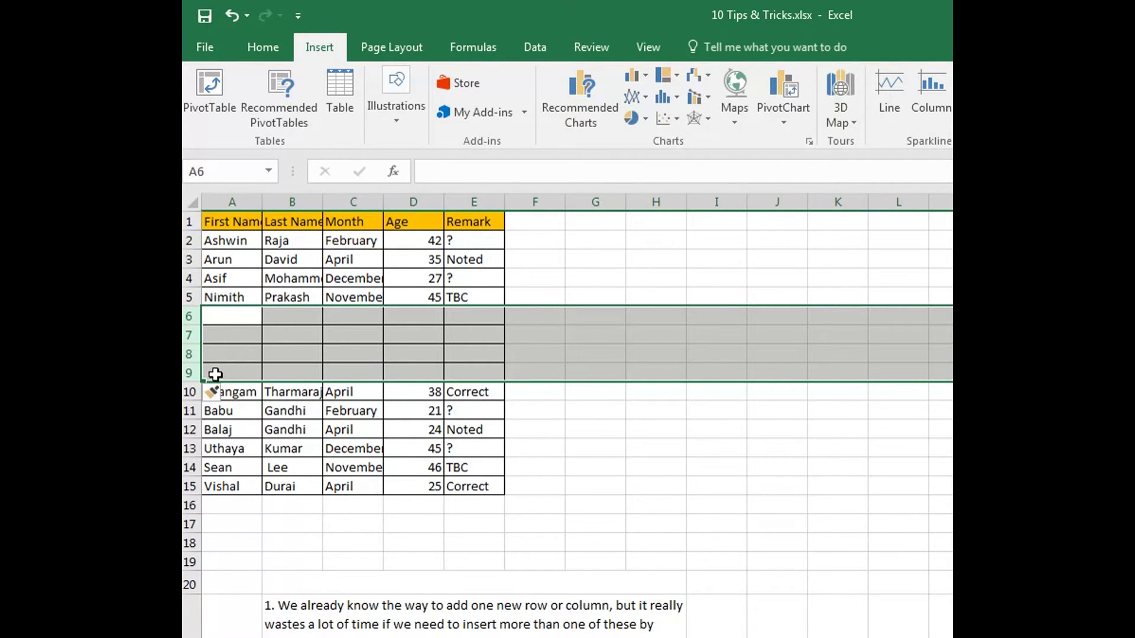
Insert three blank columns at D–F, then undo the insertion
left_click(252, 347)
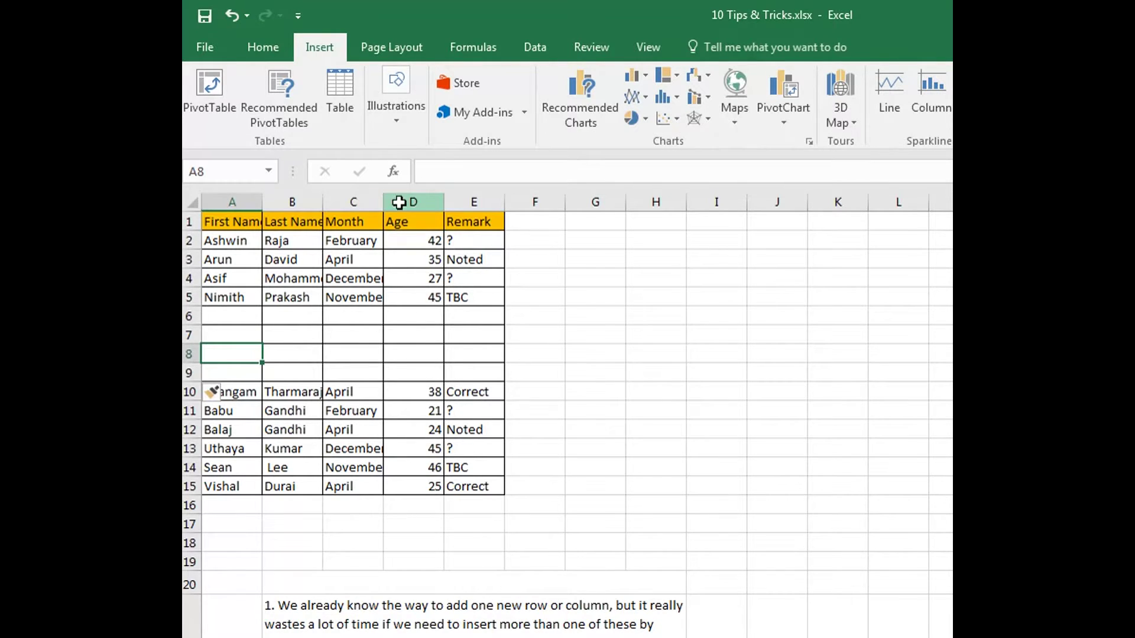
left_click_drag(399, 202, 509, 205)
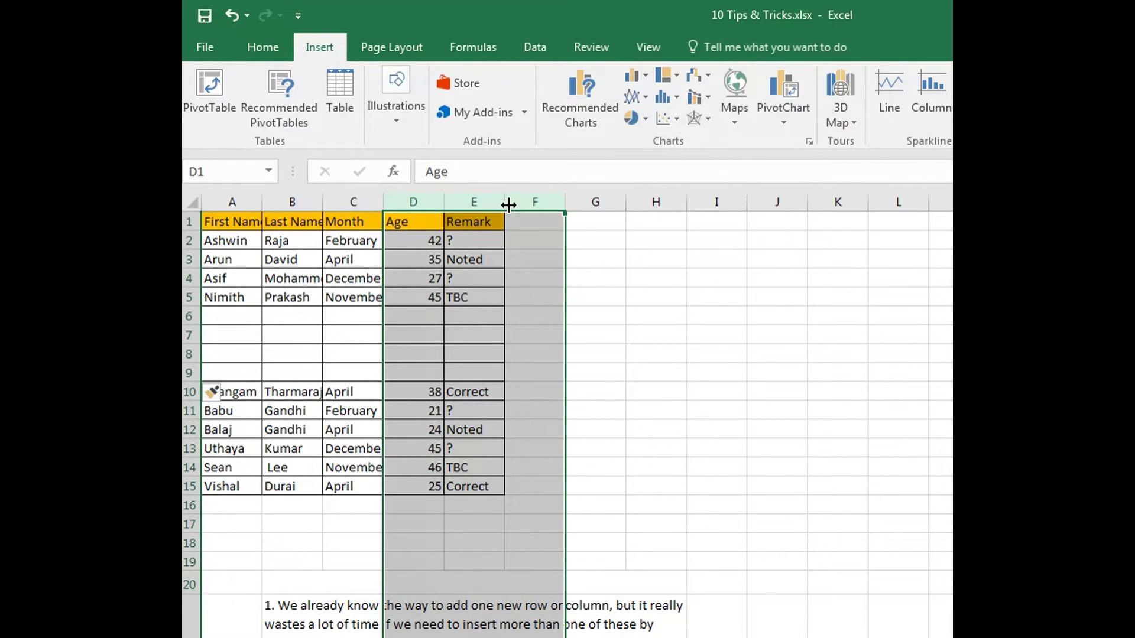
right_click(508, 205)
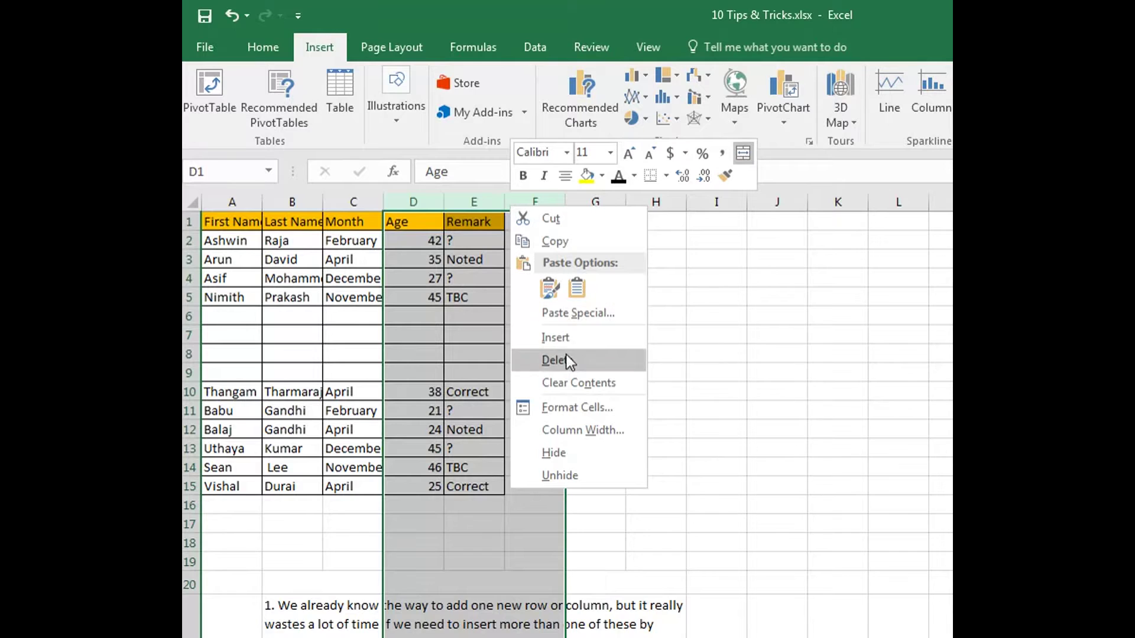
left_click(565, 338)
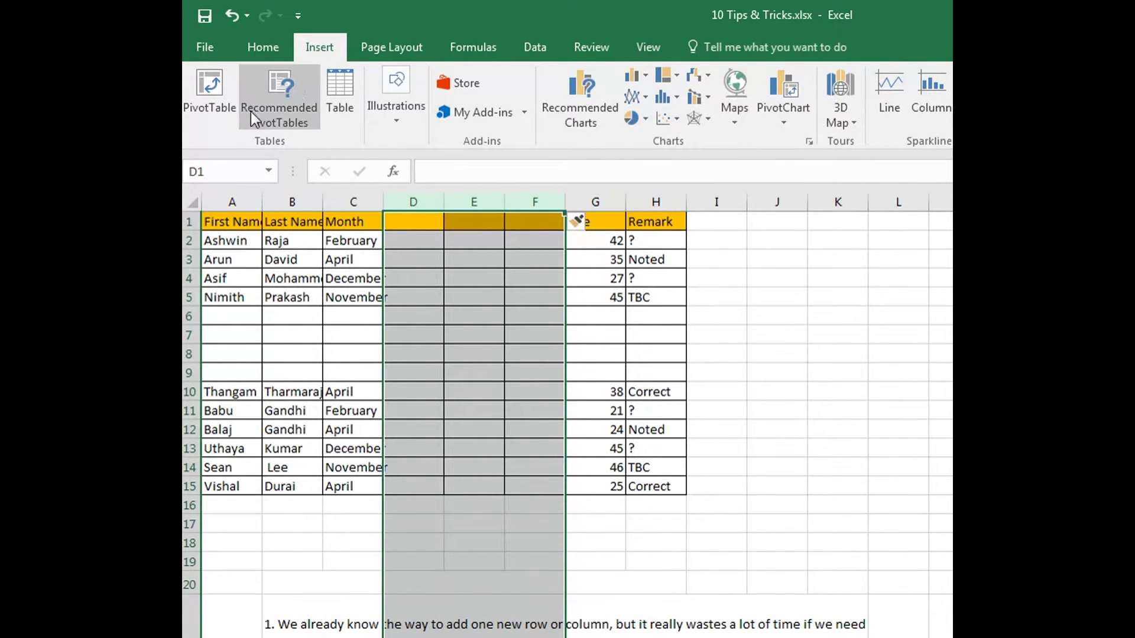
left_click(232, 14)
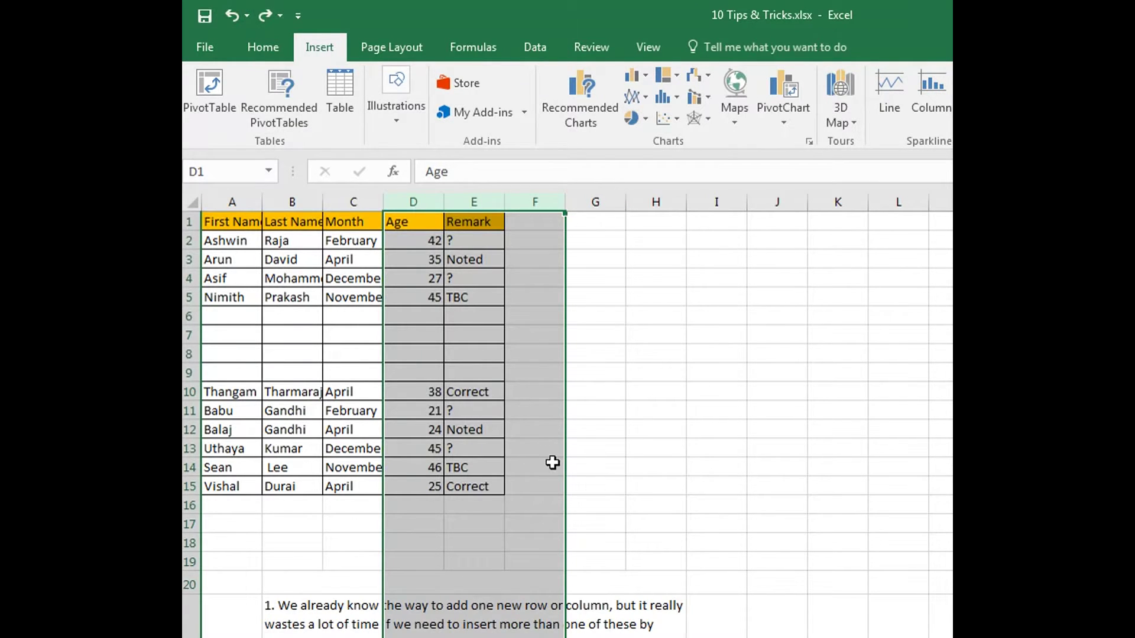
Select the tip explanation texts below the name table
scroll(552, 463, "down", 2)
scroll(552, 462, "down", 2)
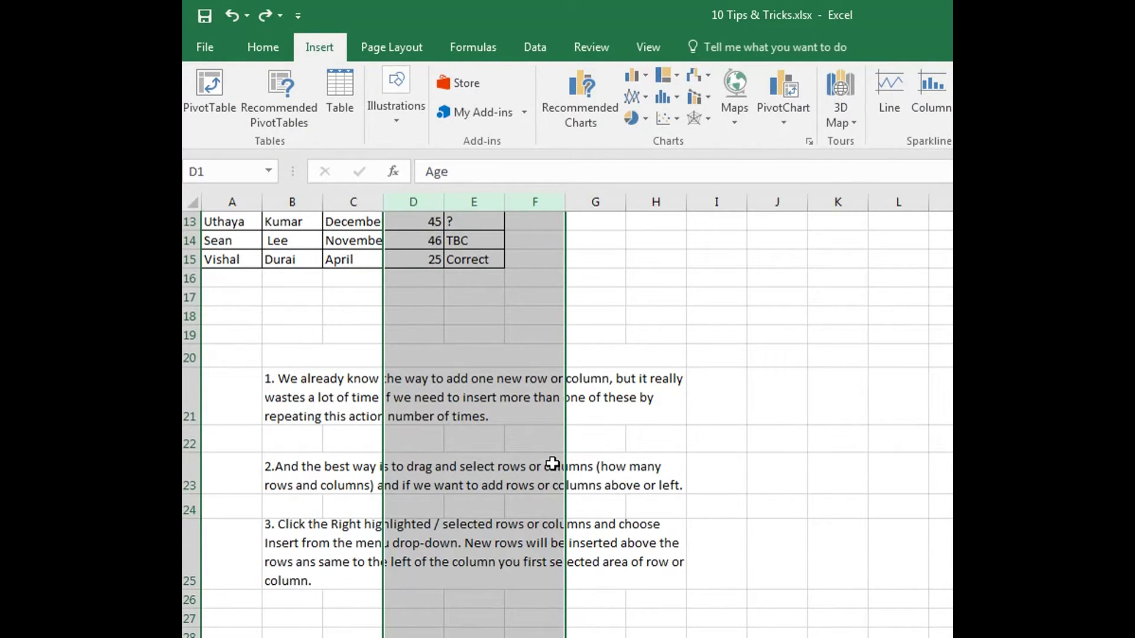
left_click(318, 482)
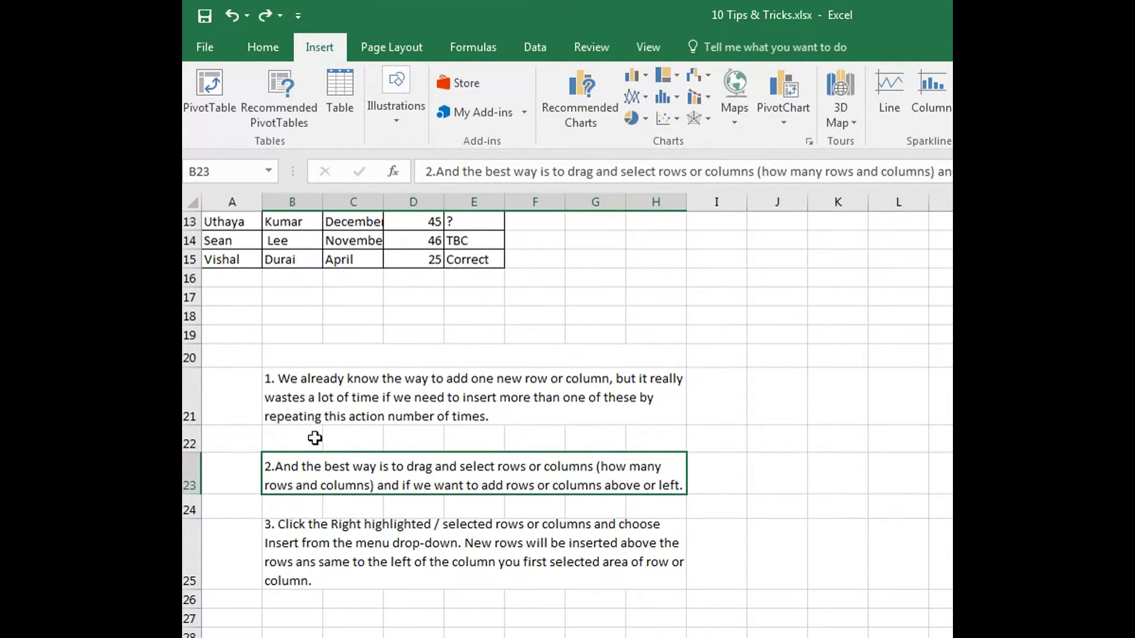
left_click(417, 414)
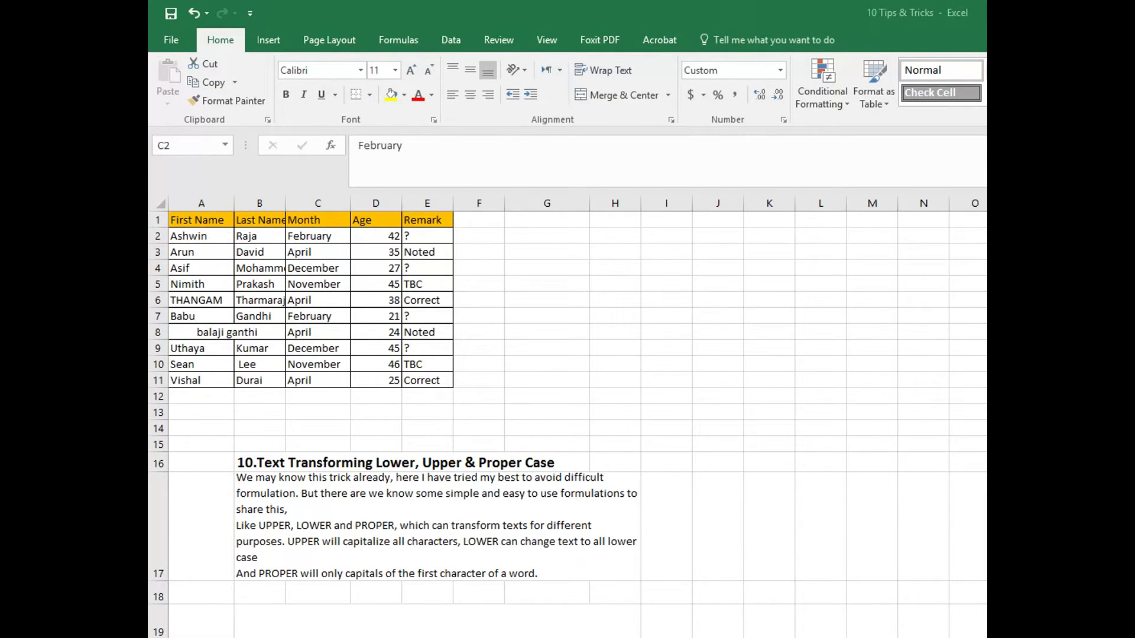
Enter =UPPER(C2) in G2 so February appears in capitals
left_click_drag(262, 460, 560, 454)
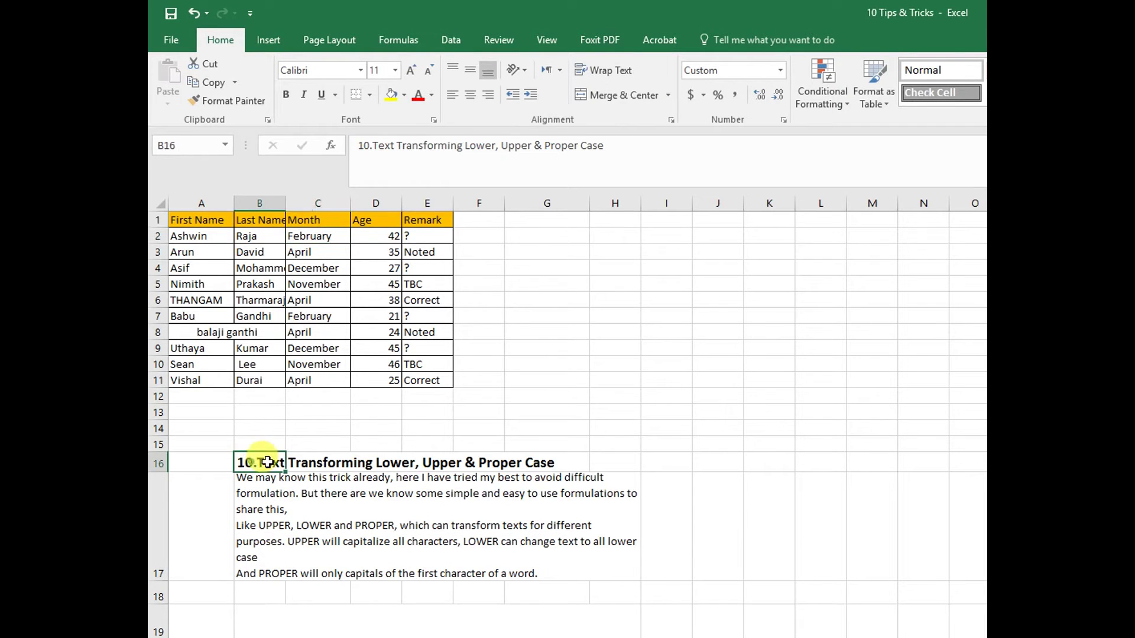
left_click(461, 463)
double_click(461, 463)
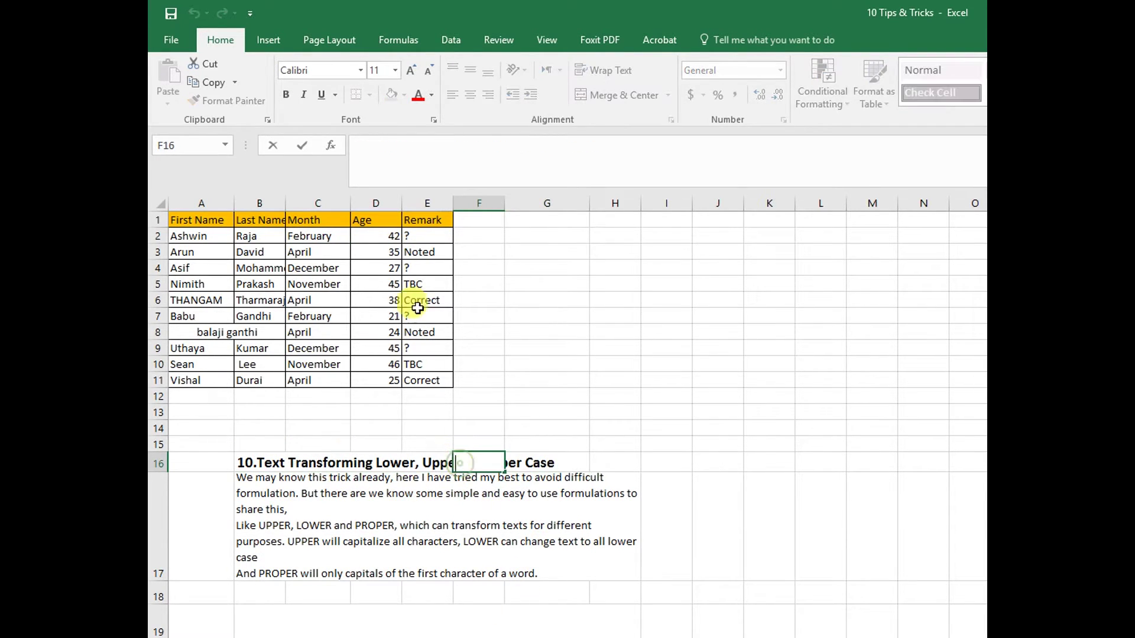
left_click(321, 236)
left_click(530, 238)
type("=")
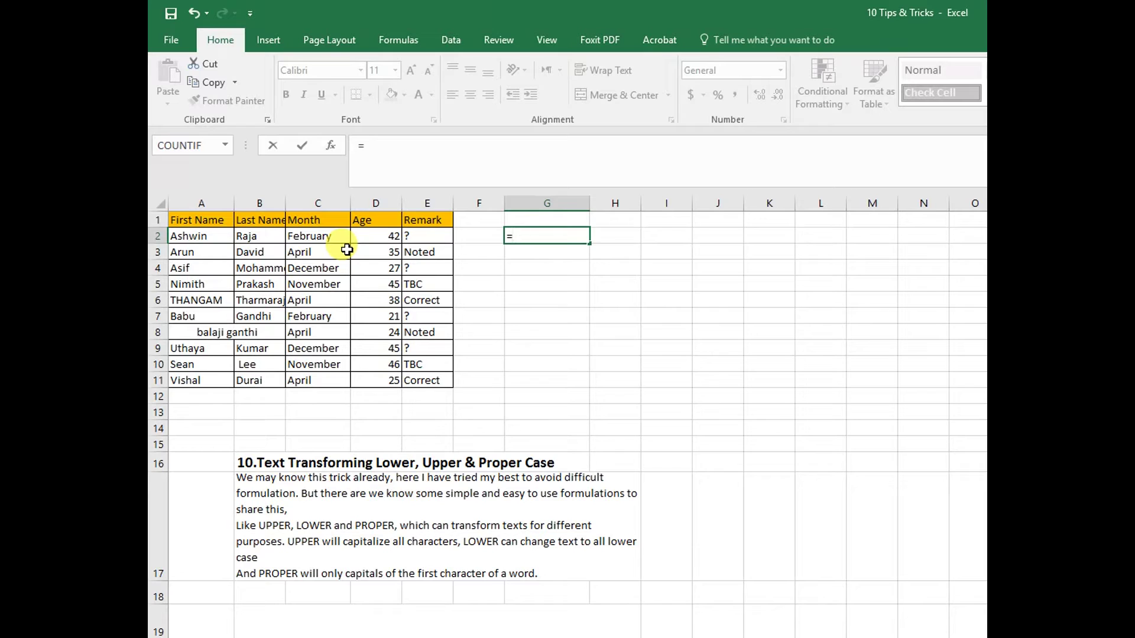
type("UPPER")
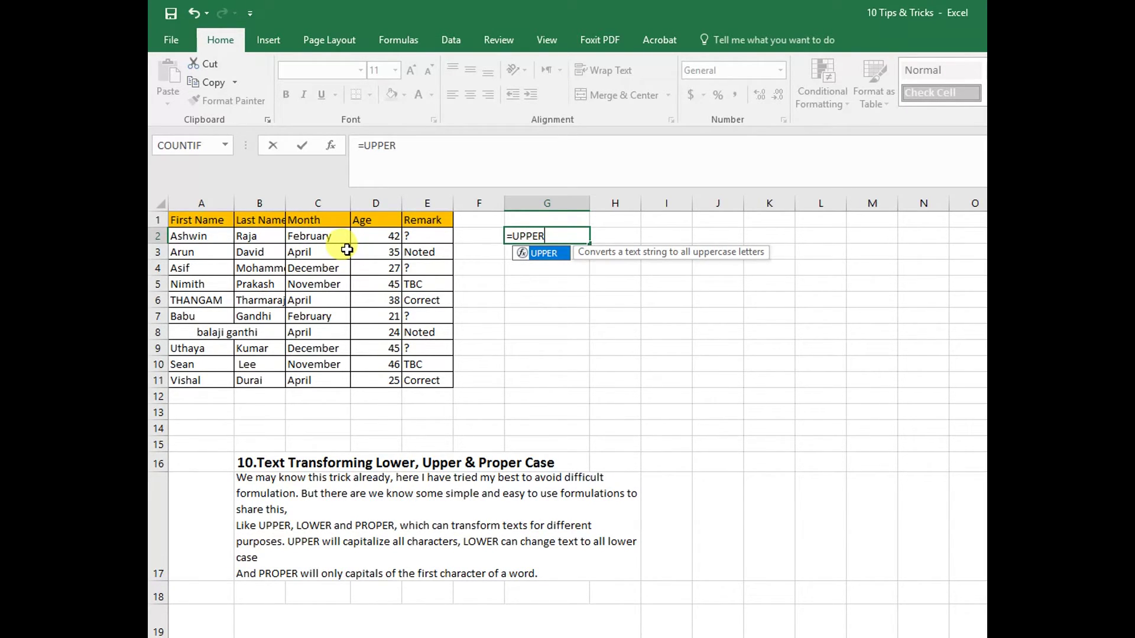
type("(")
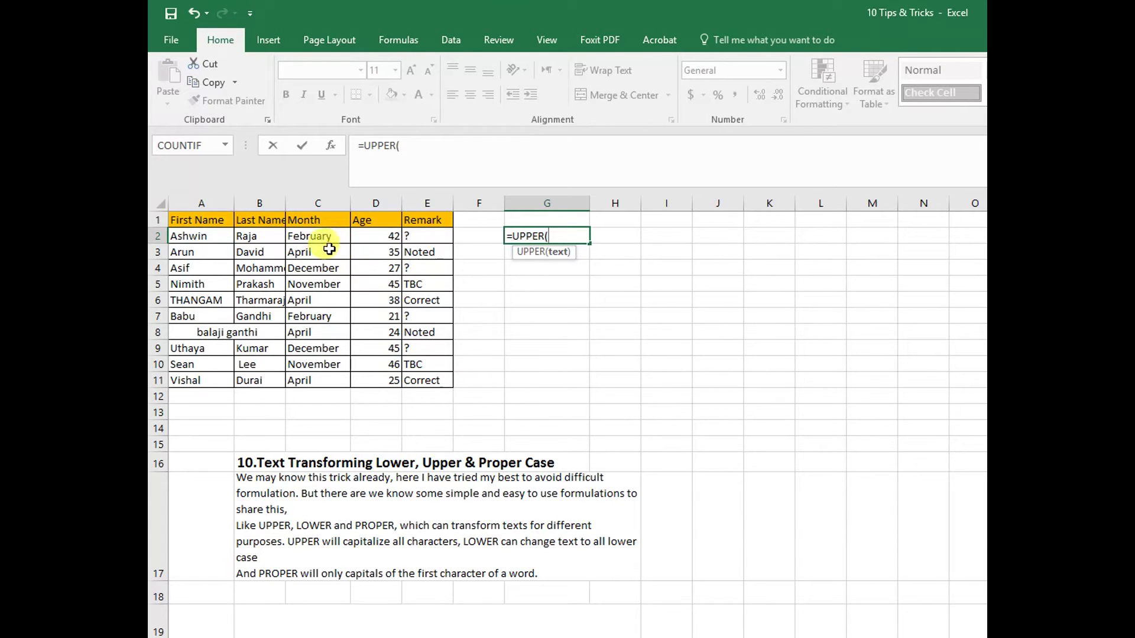
left_click(323, 238)
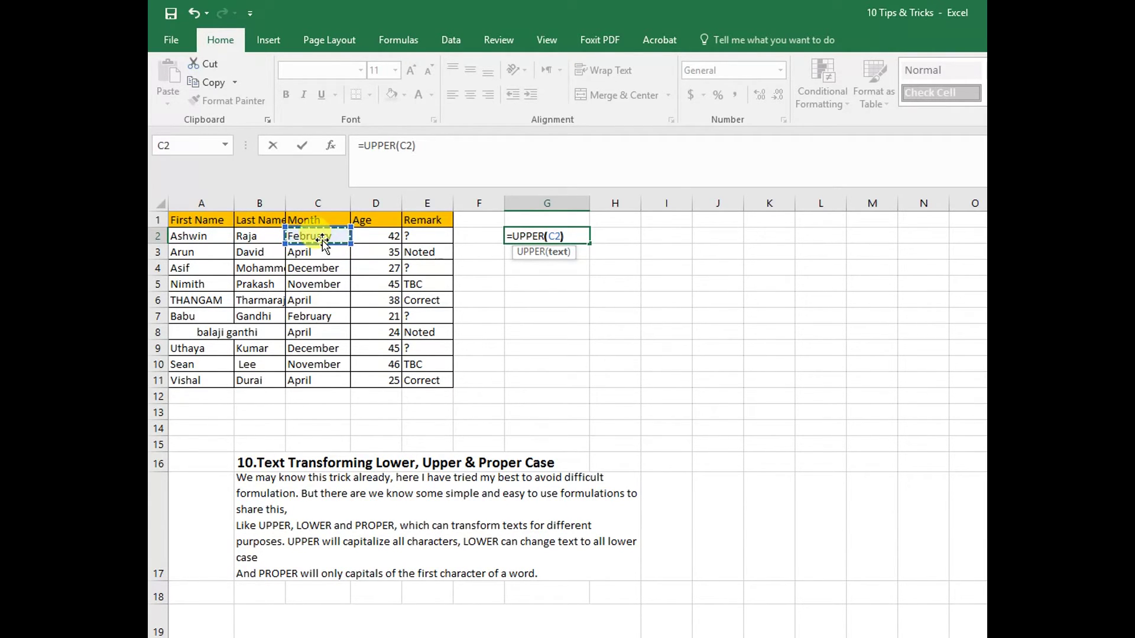
key("Return")
Recheck the G2 formula in the formula bar and confirm it unchanged
left_click(519, 236)
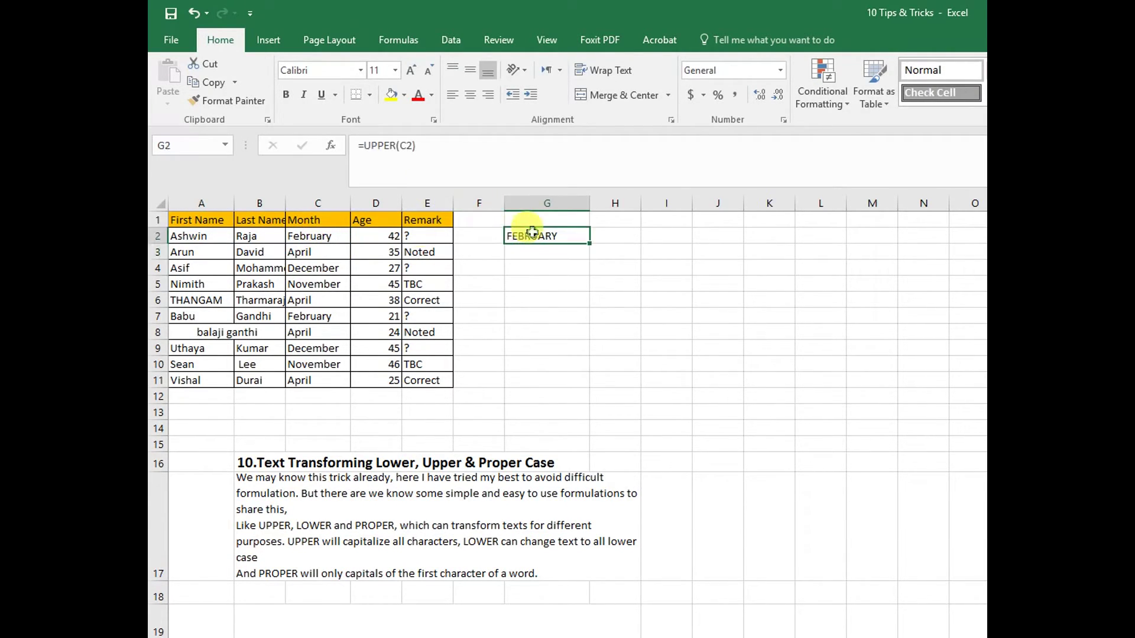
left_click(306, 235)
left_click(502, 238)
left_click(535, 235)
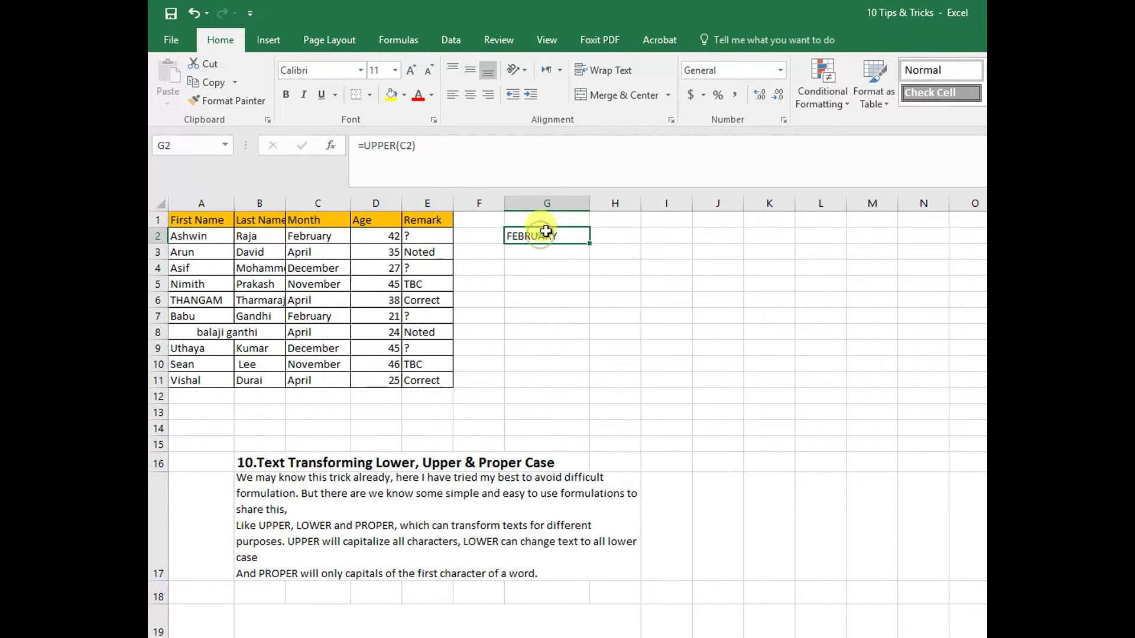
left_click_drag(457, 146, 356, 147)
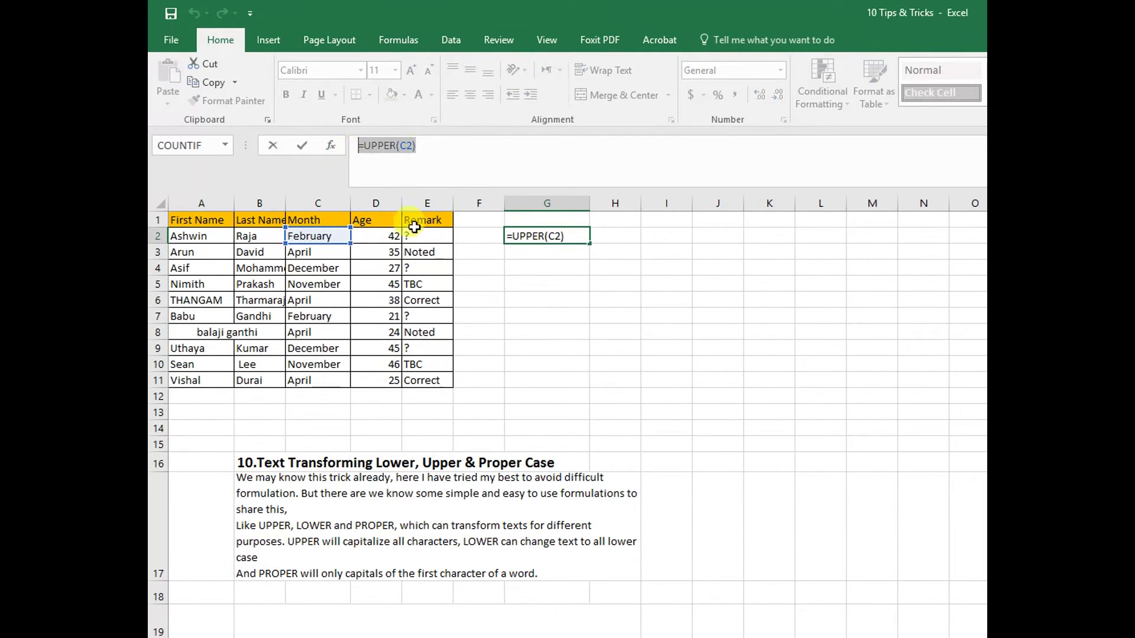
key("Return")
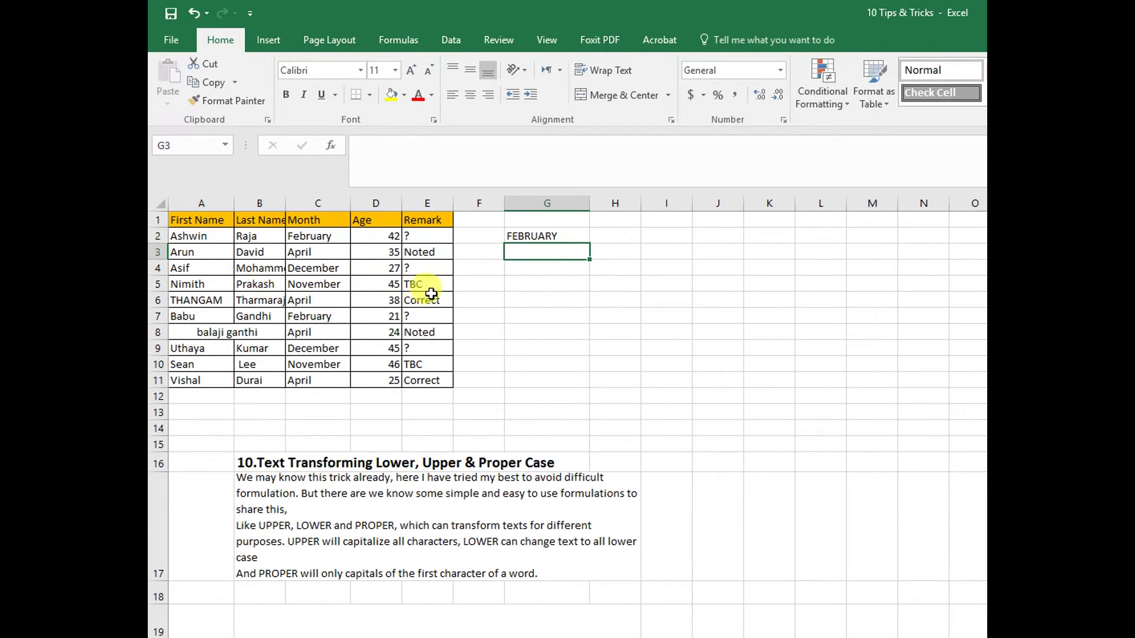
Start a formula in G4 referencing A6, then clear it back to empty
left_click(545, 270)
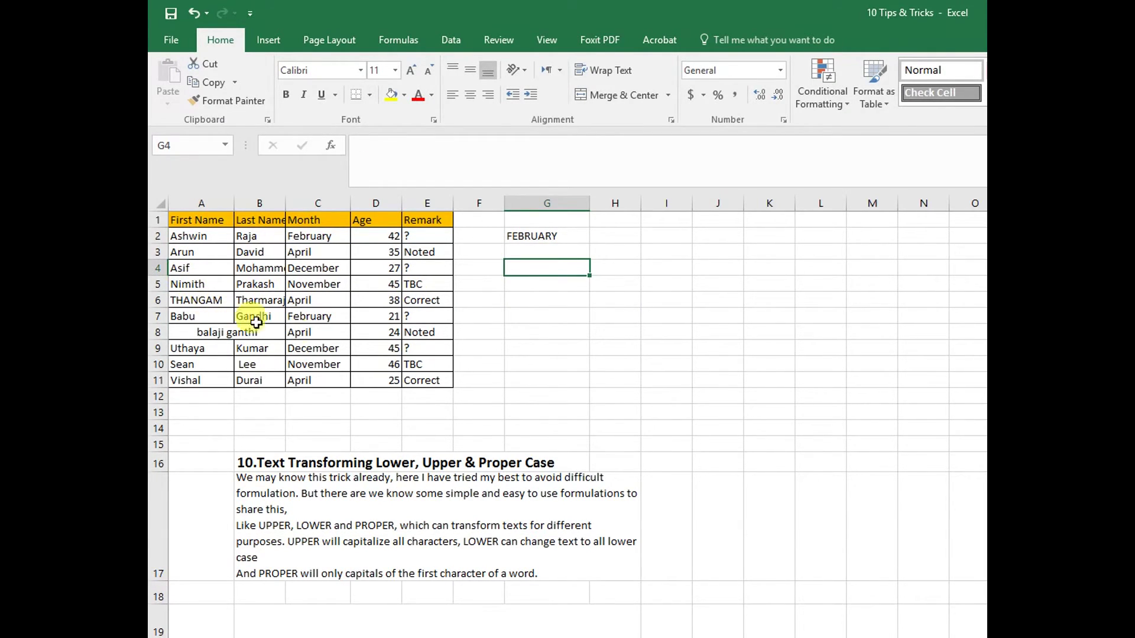
type("=")
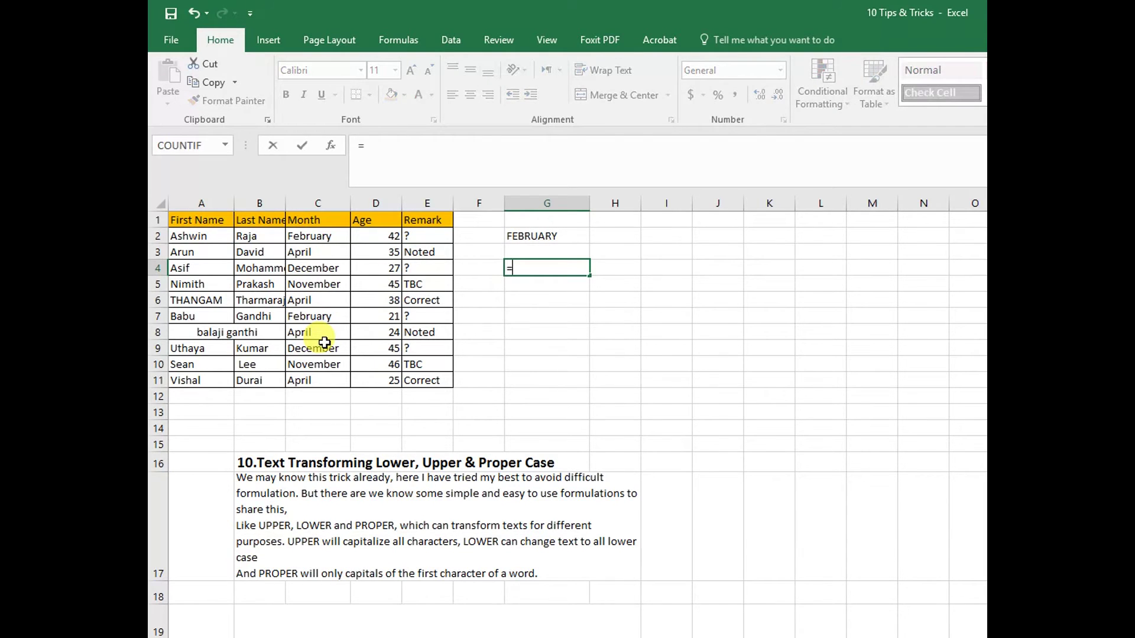
left_click(194, 300)
key("BackSpace")
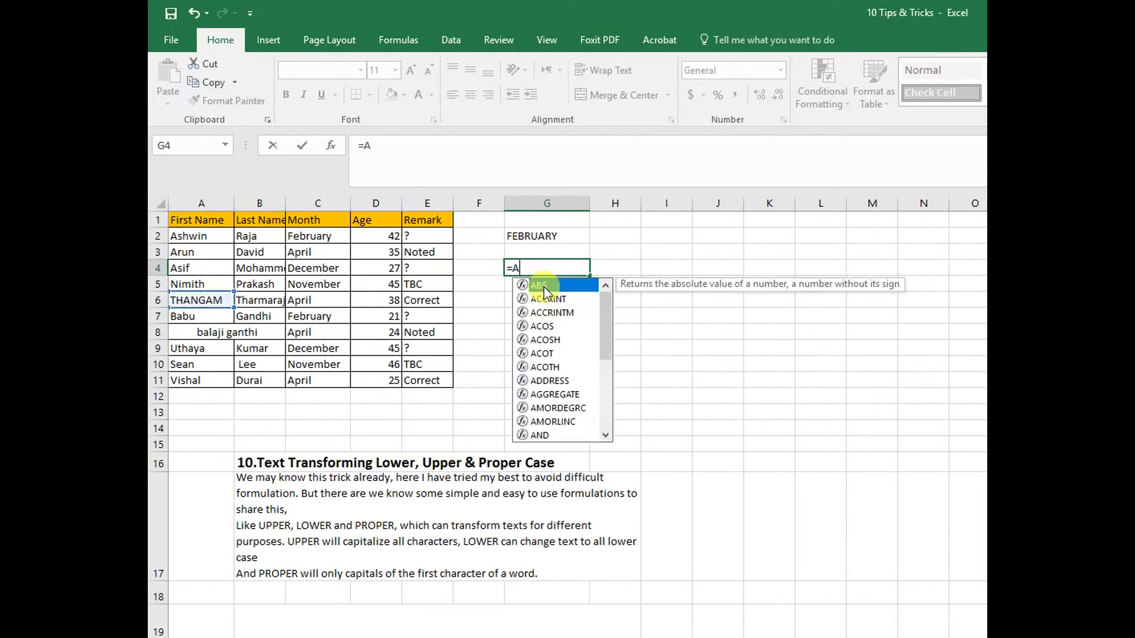
key("BackSpace")
type("=")
key("BackSpace")
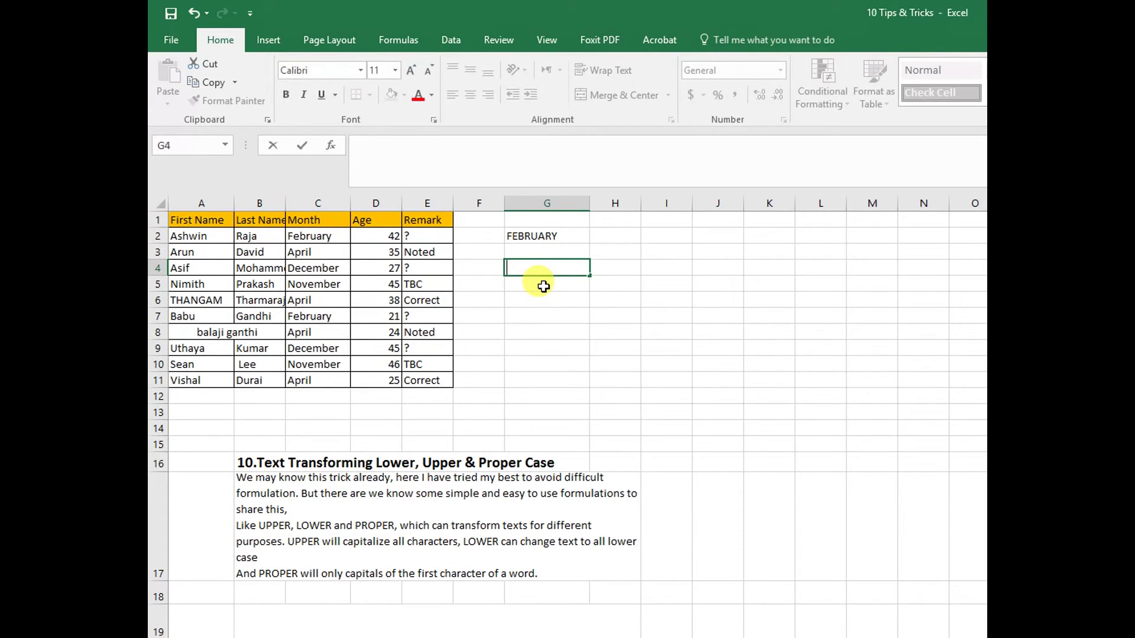
Enter =LOWER(A6) in G4, turning THANGAM into thangam
type("=")
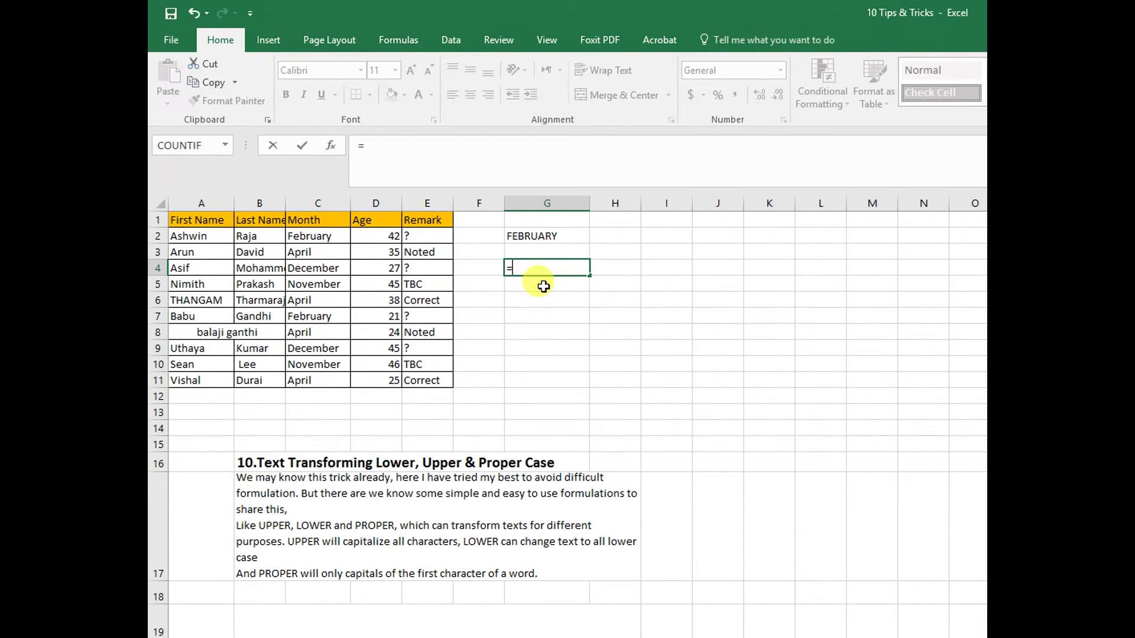
type("L")
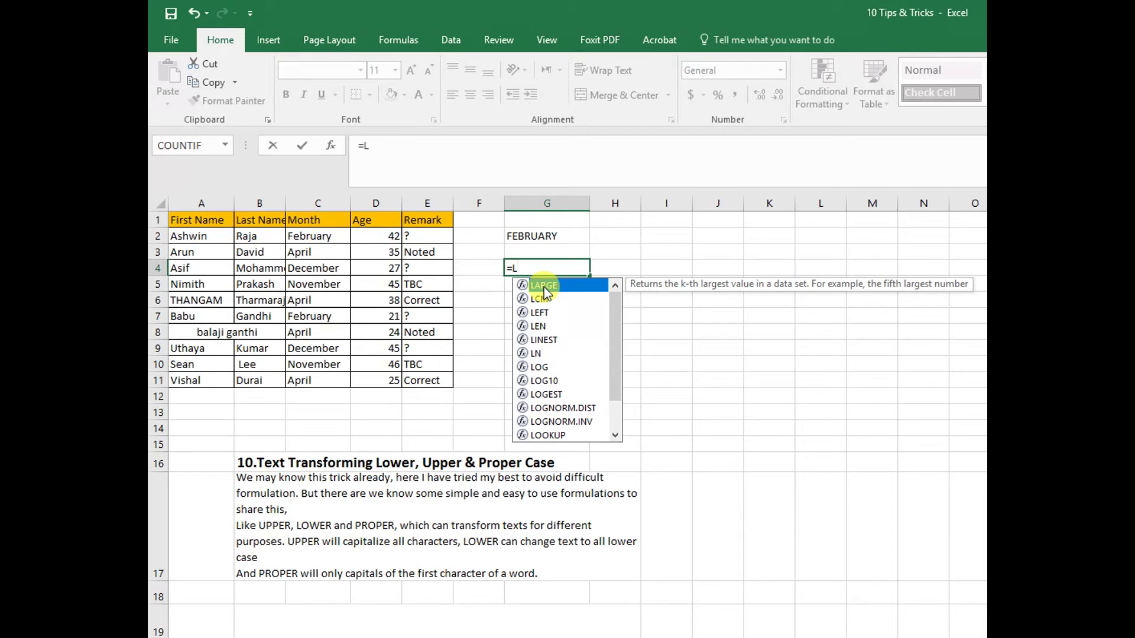
type("O")
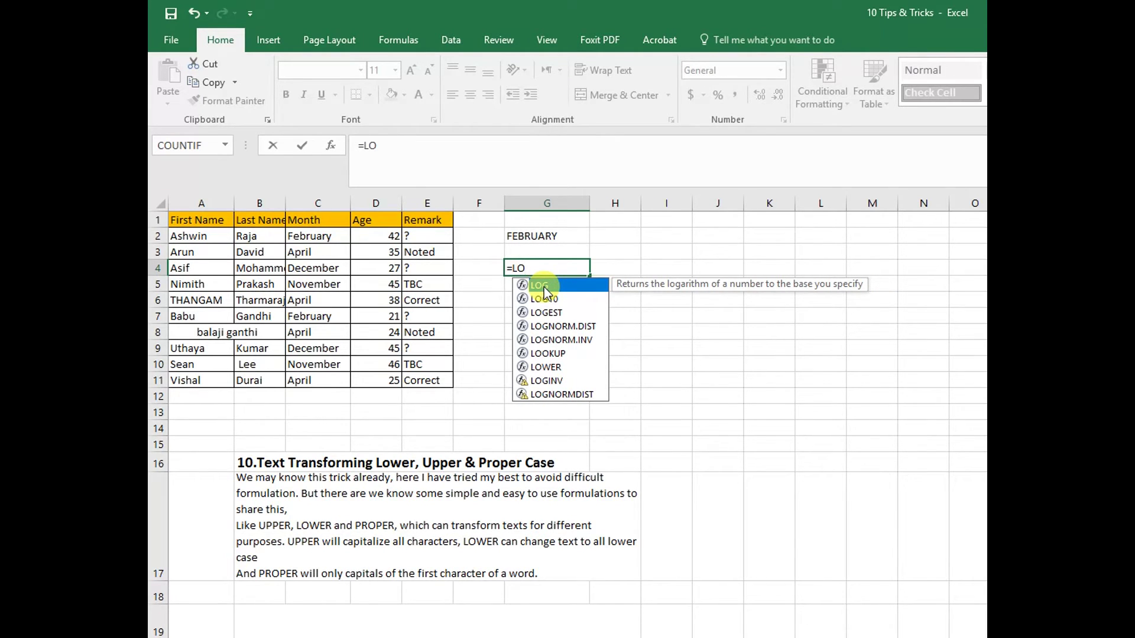
type("WER")
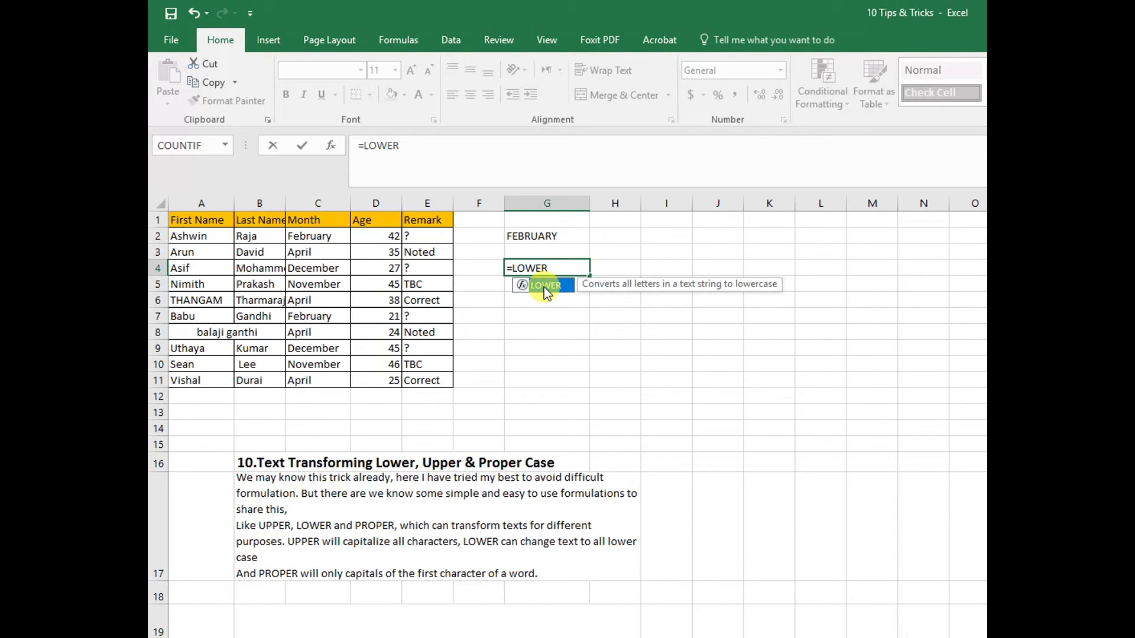
double_click(543, 286)
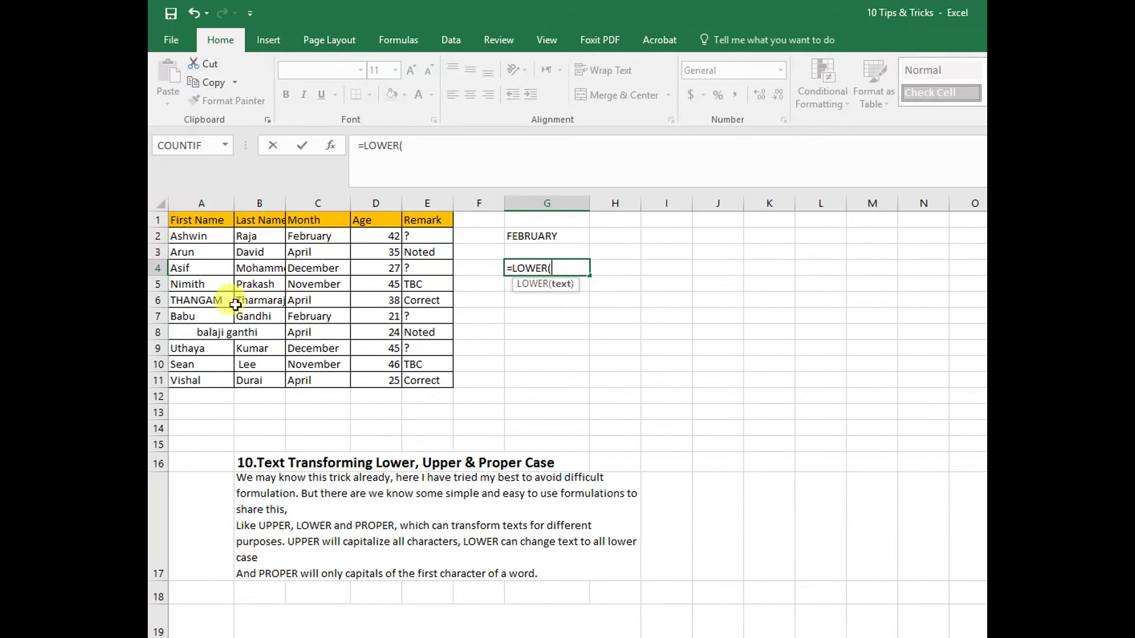
left_click(204, 300)
type(")")
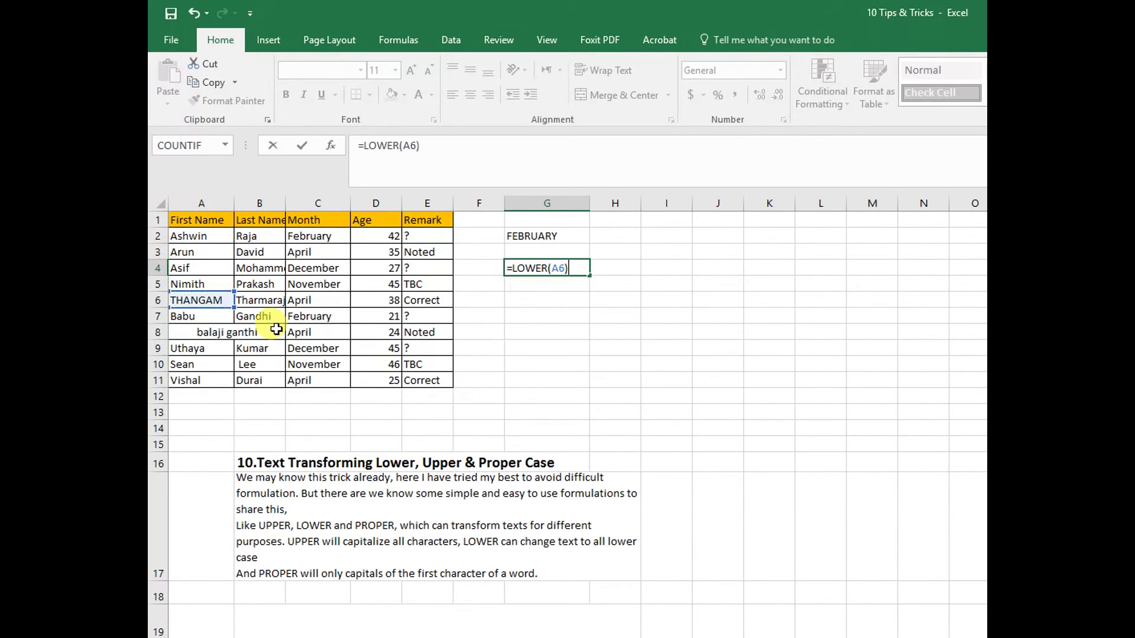
key("Return")
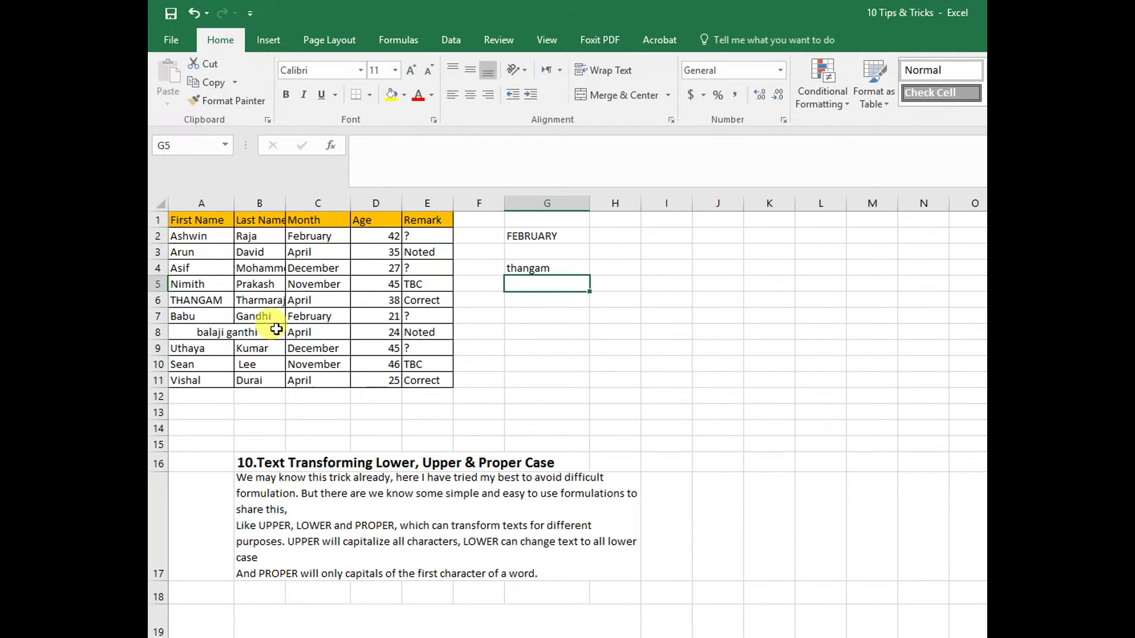
left_click(200, 298)
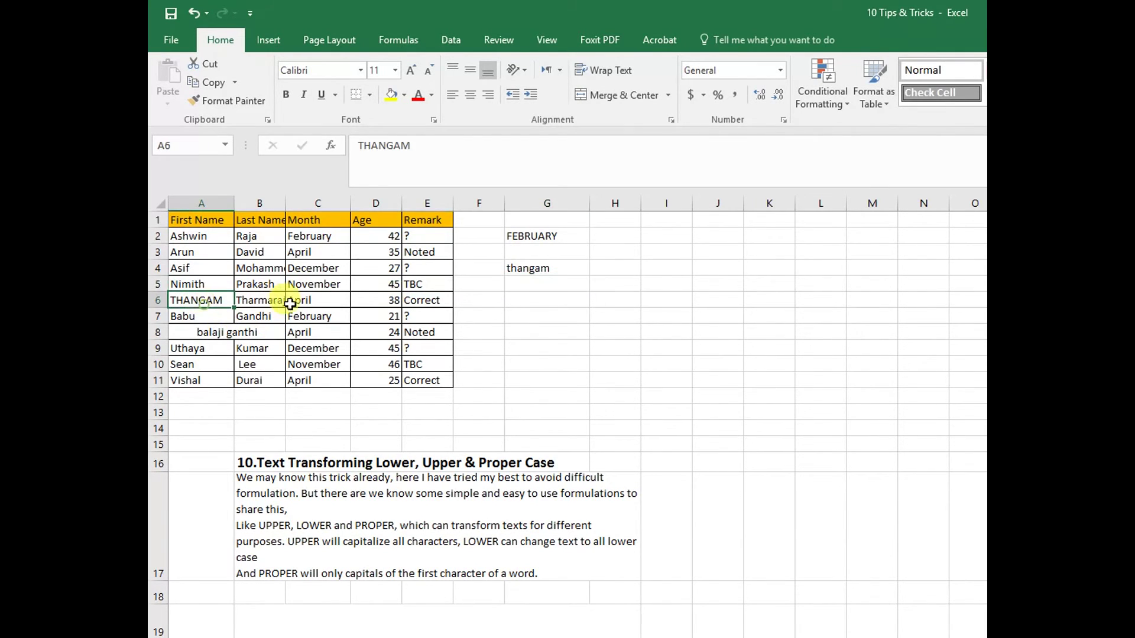
Review the LOWER formula in G4 and pick G6 for the next example
left_click(523, 266)
left_click(528, 299)
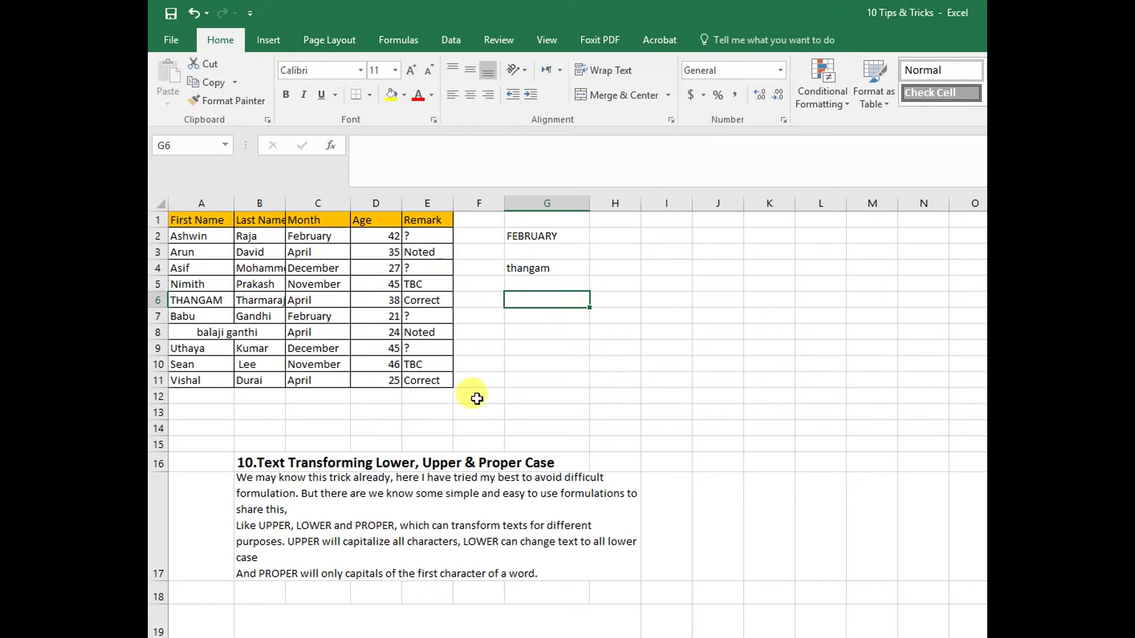
left_click(461, 460)
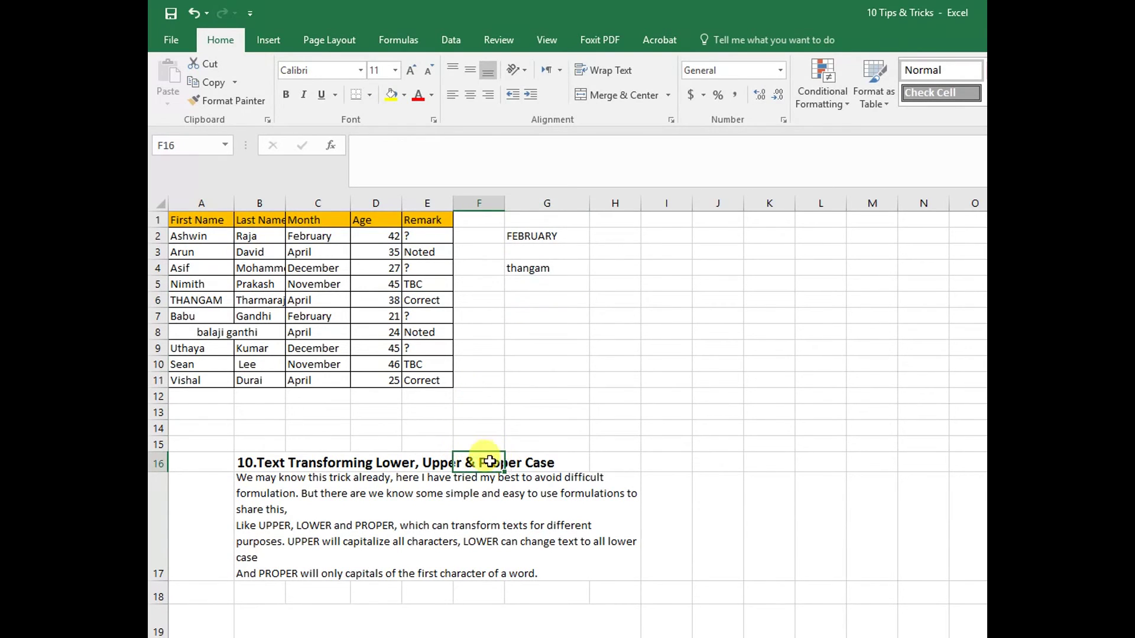
left_click(537, 297)
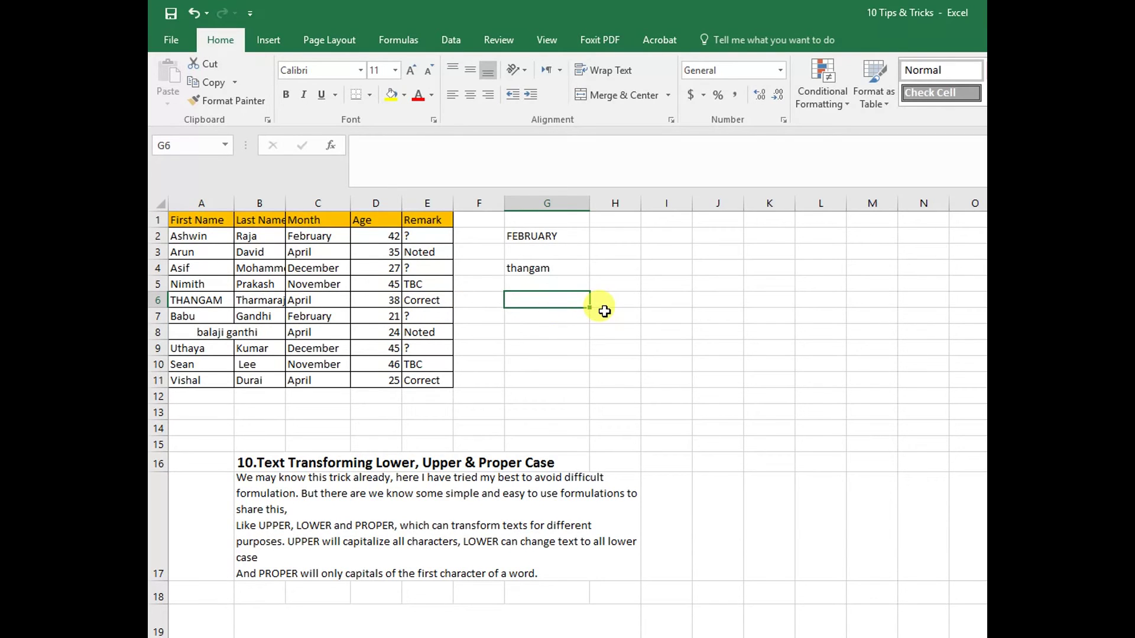
type("=P")
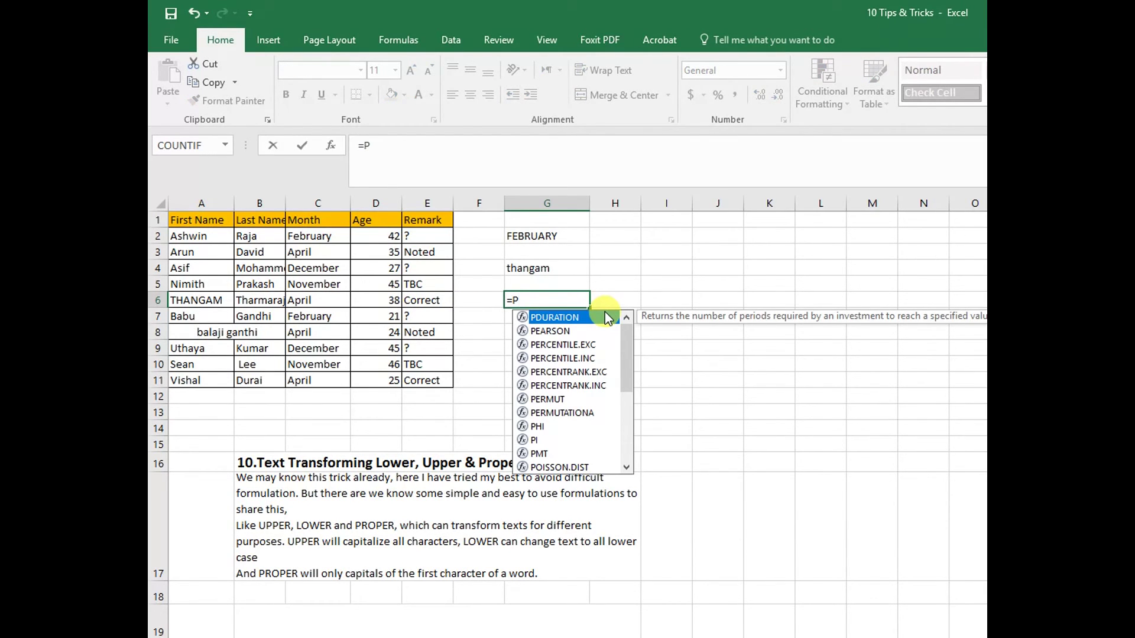
type("RO")
key("BackSpace")
type("RO")
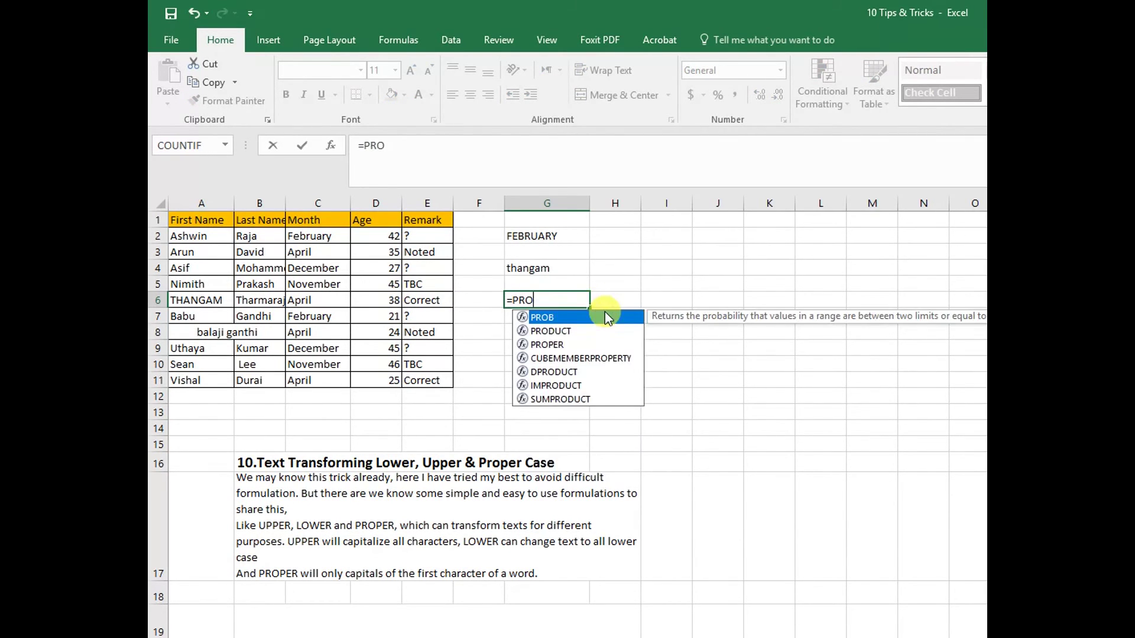
left_click(536, 347)
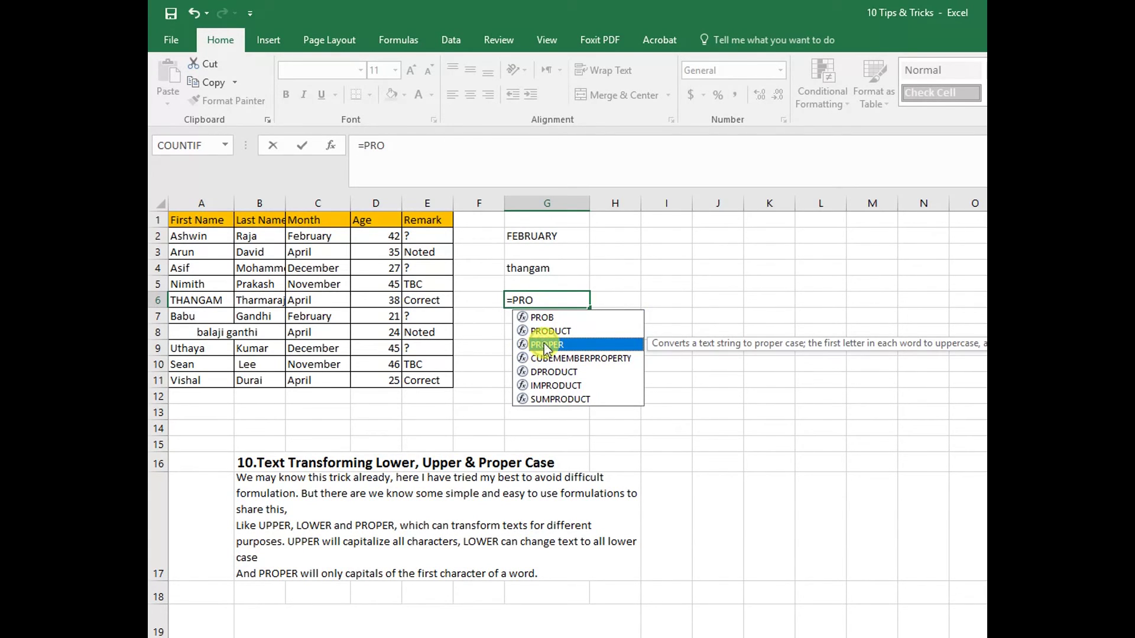
type("(")
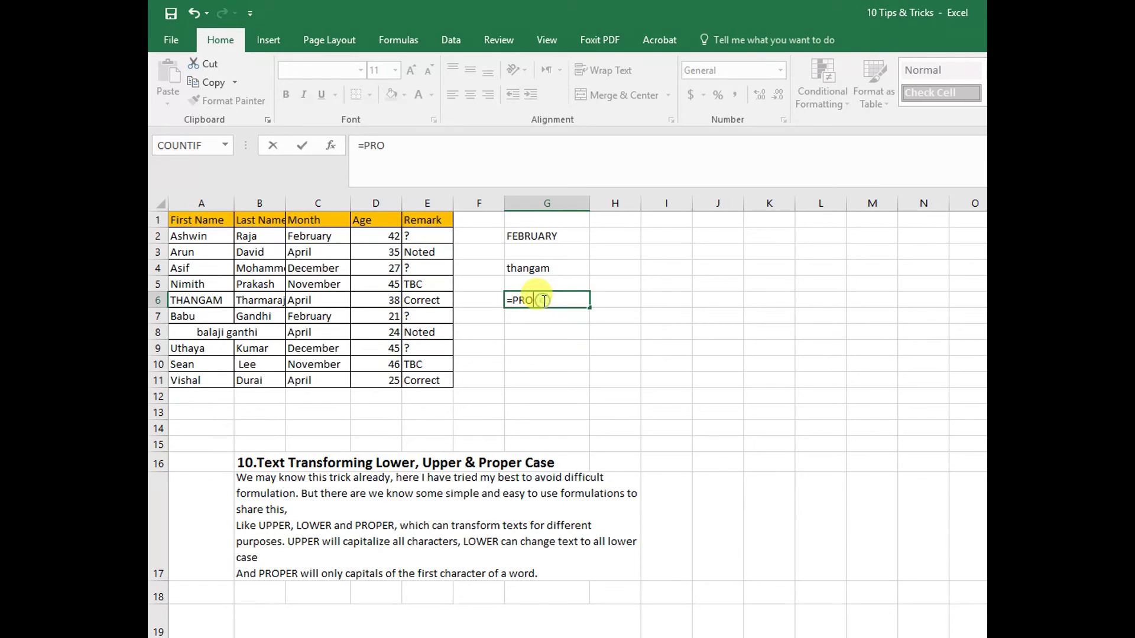
type("per")
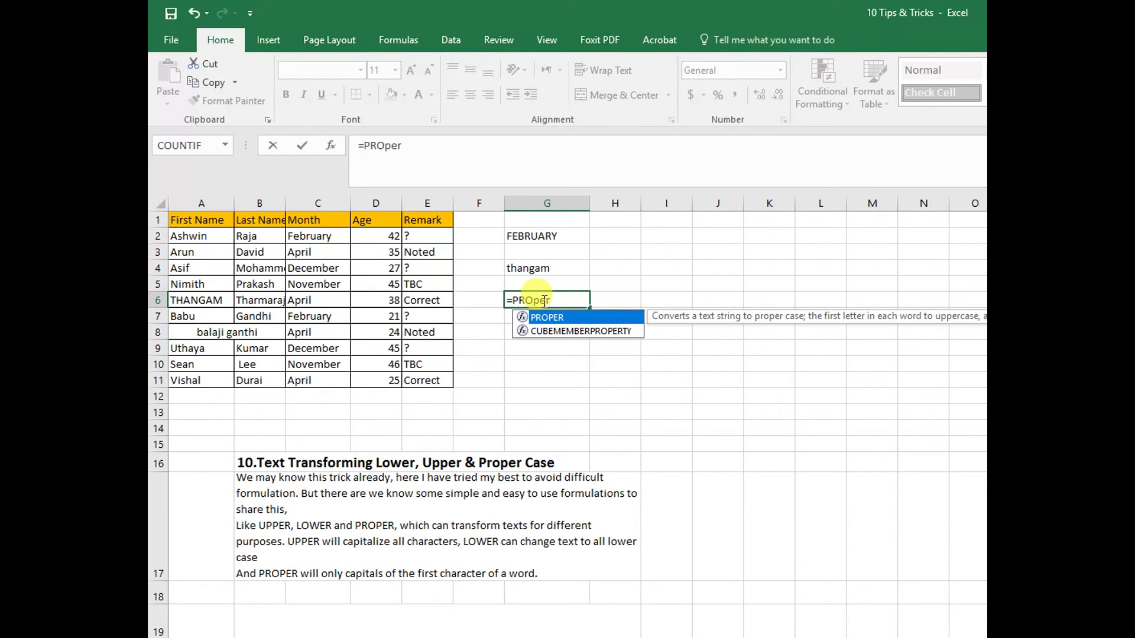
key("BackSpace")
key("BackSpace")
key("BackSpace")
type("PER")
type("(")
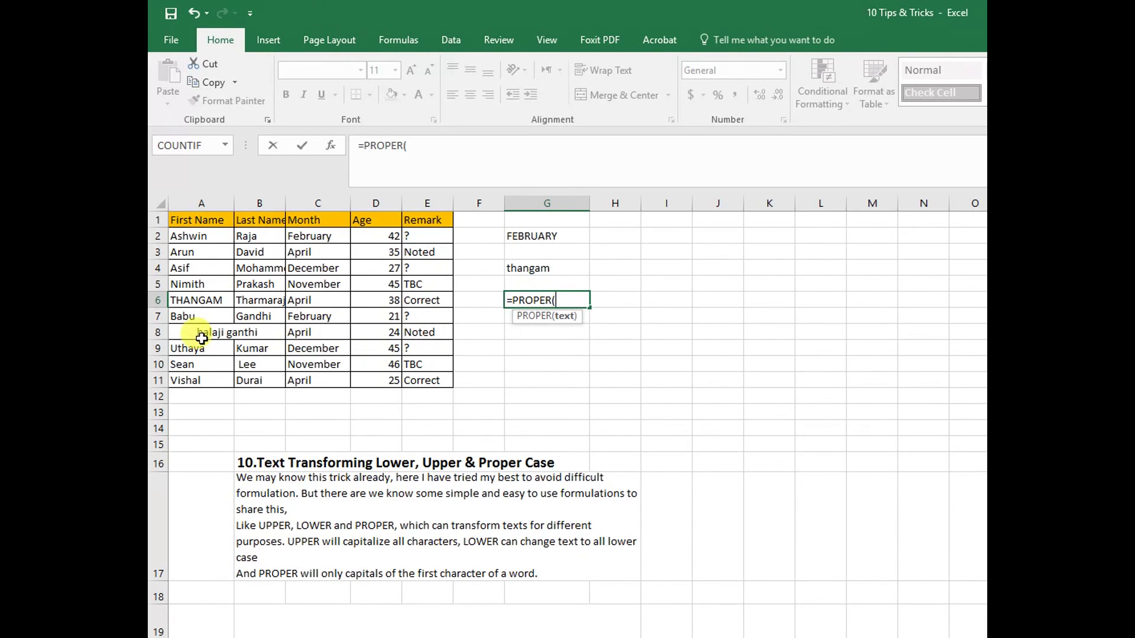
left_click(201, 335)
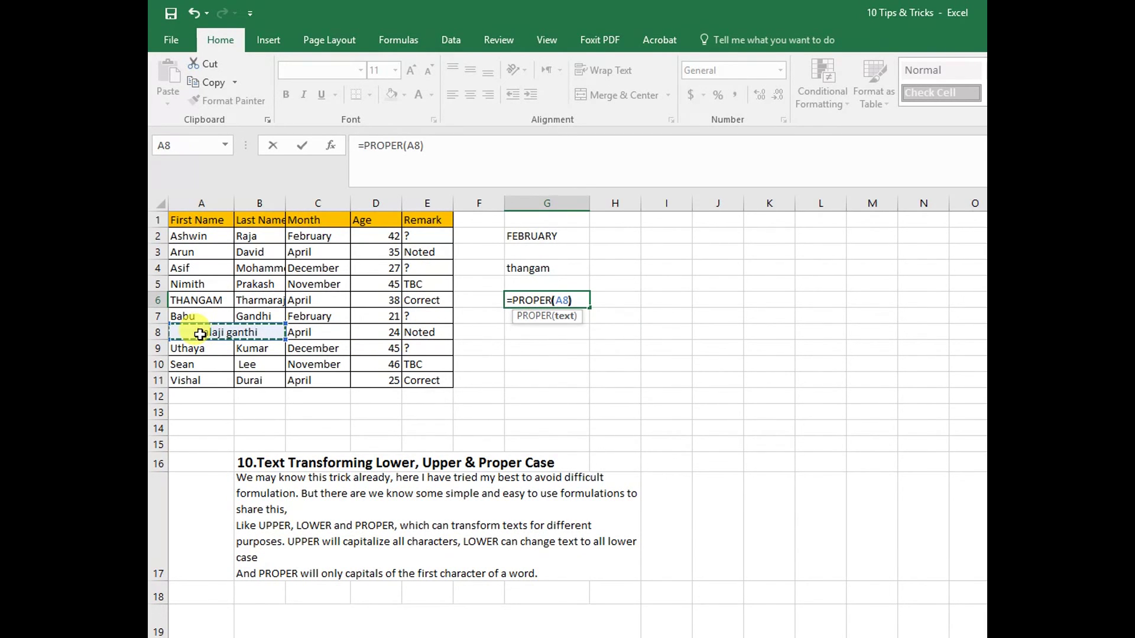
key("Return")
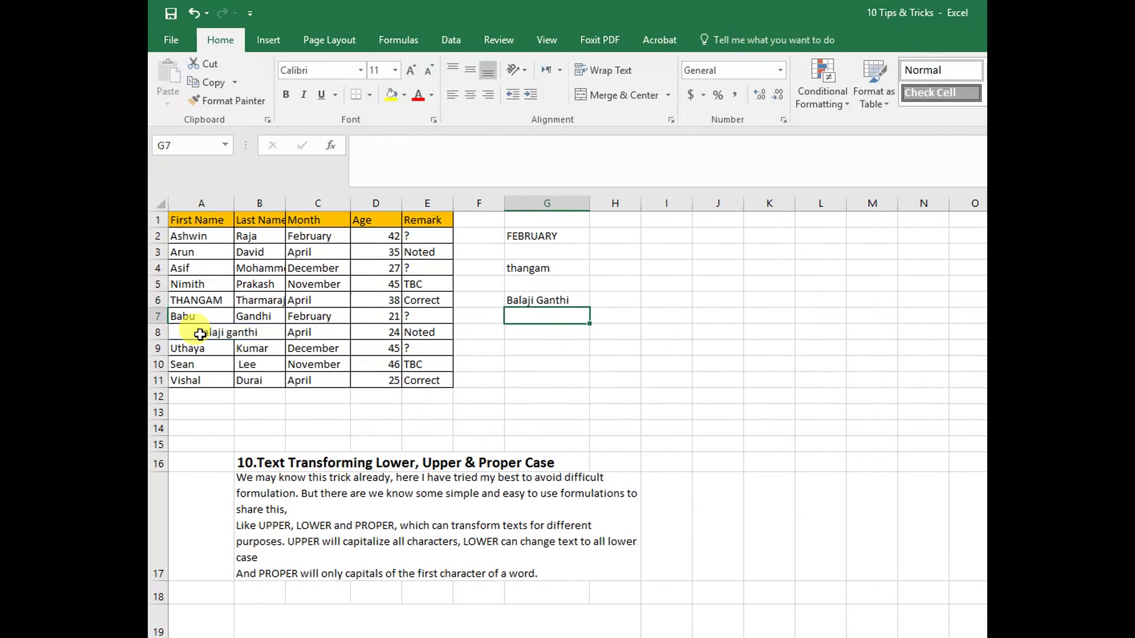
left_click(533, 300)
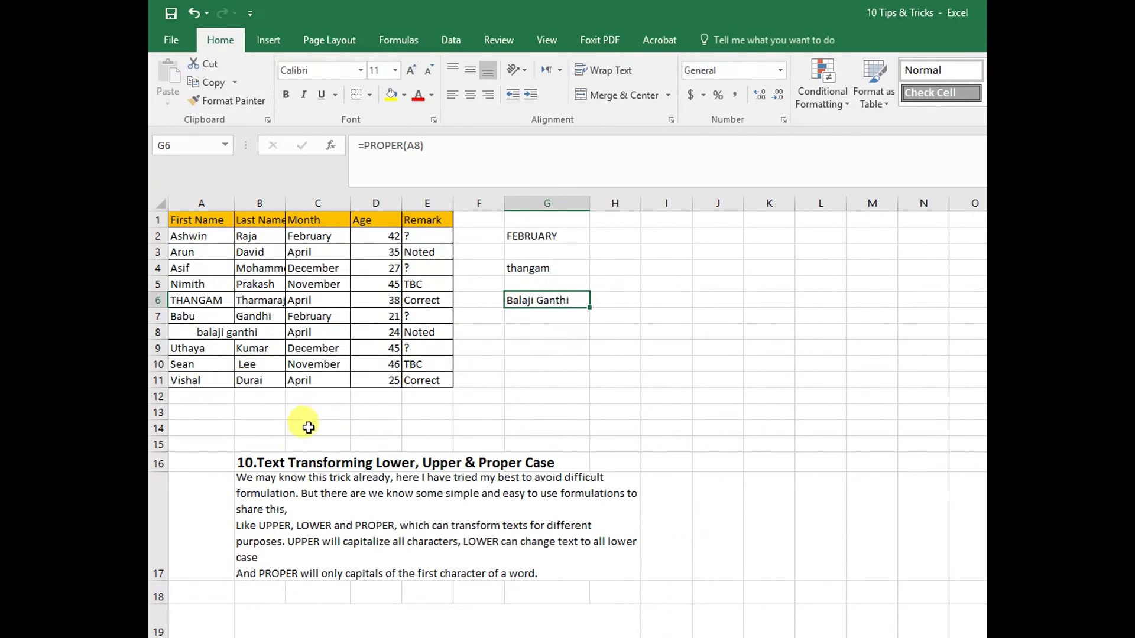
left_click(245, 464)
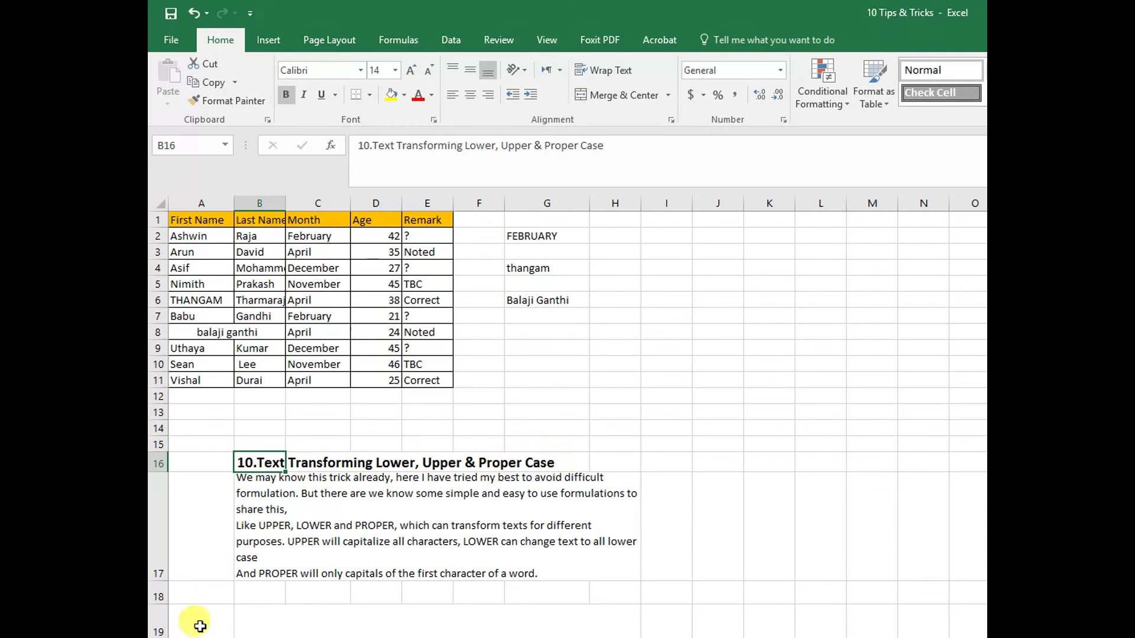
left_click(278, 573)
double_click(310, 574)
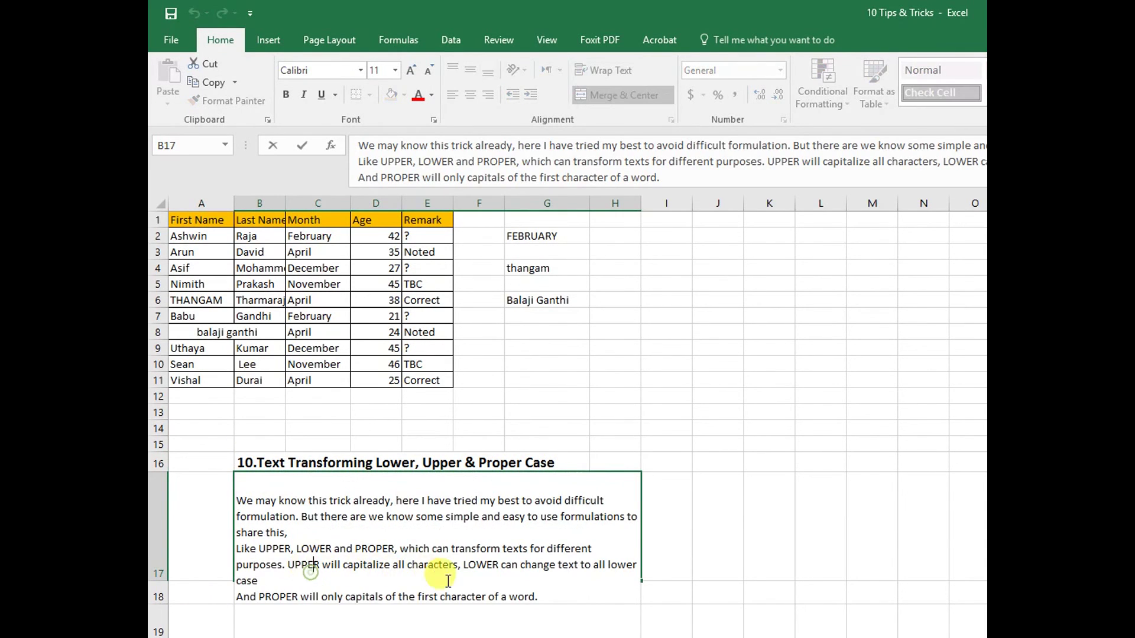
double_click(526, 597)
left_click_drag(490, 597, 271, 597)
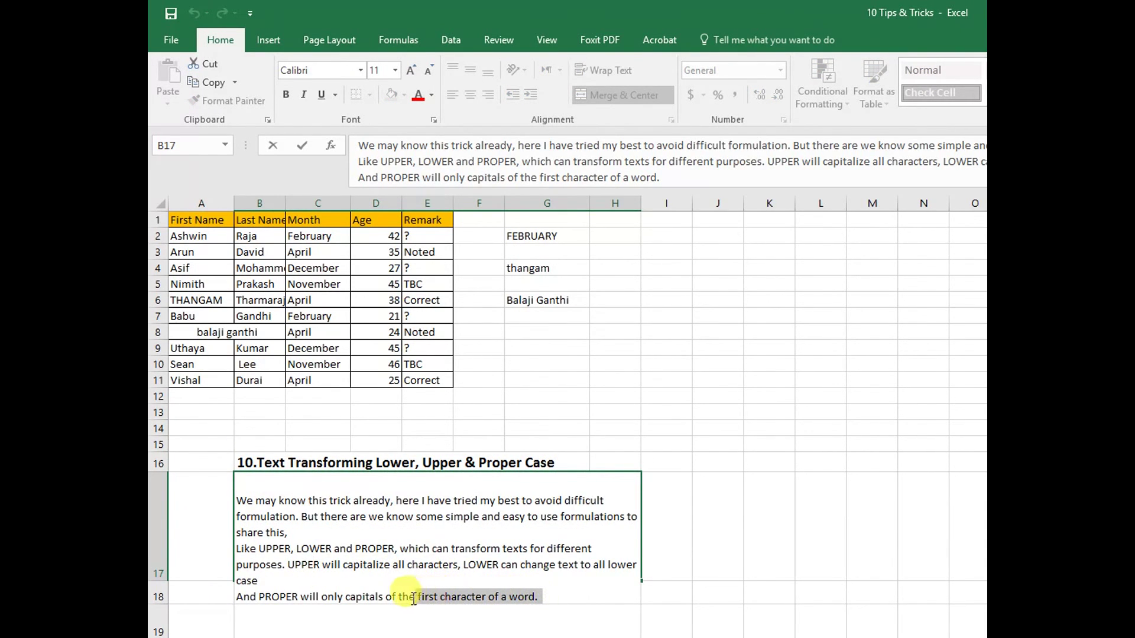